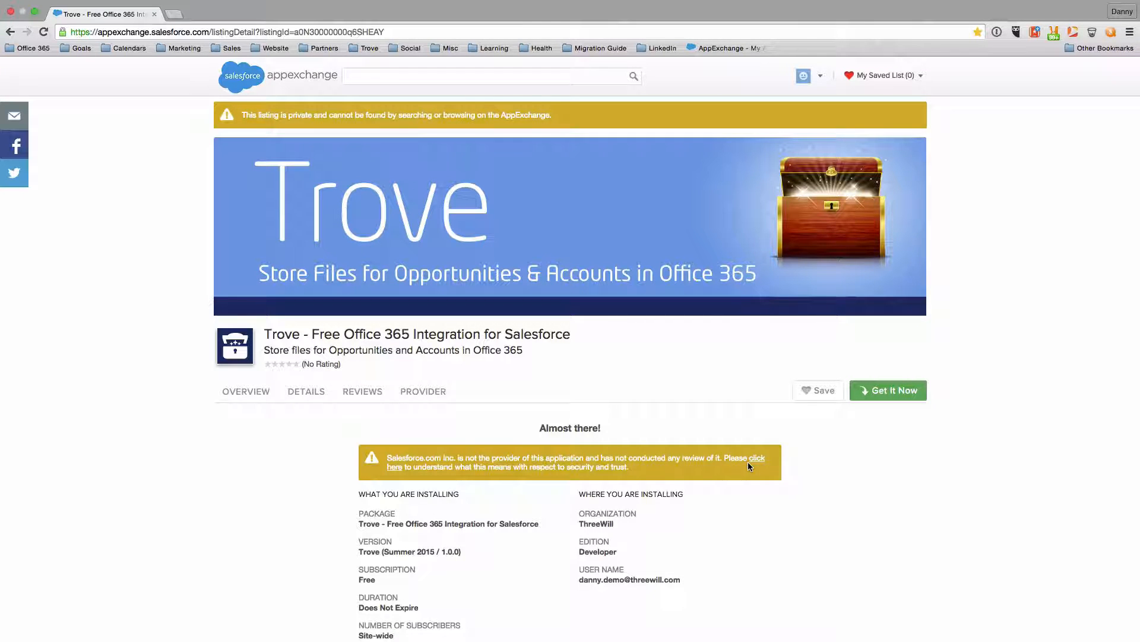
Accept the terms and conditions and confirm installing Trove from AppExchange
{"action": "scroll", "coordinate": [747, 465], "scroll_direction": "down", "scroll_amount": 5}
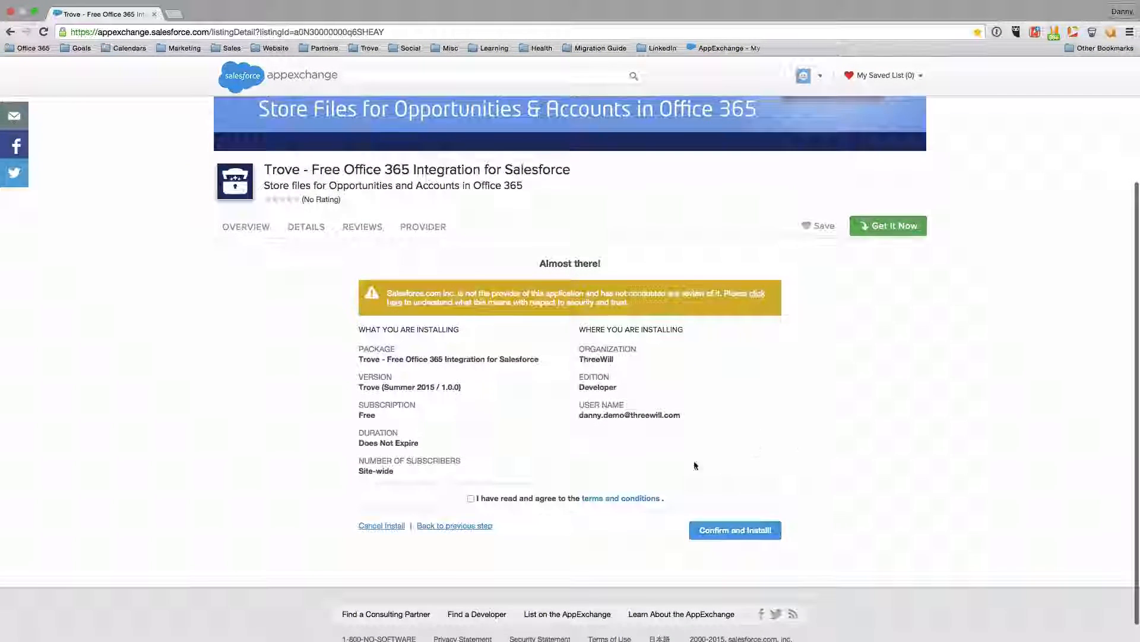
{"action": "left_click", "coordinate": [470, 499]}
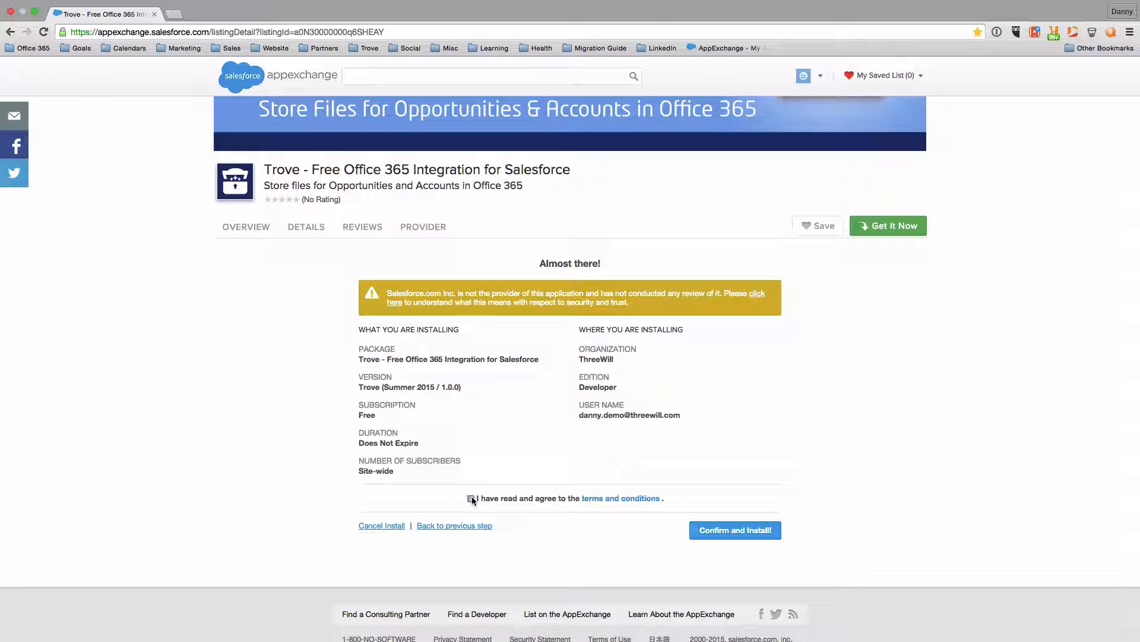
{"action": "left_click", "coordinate": [718, 537]}
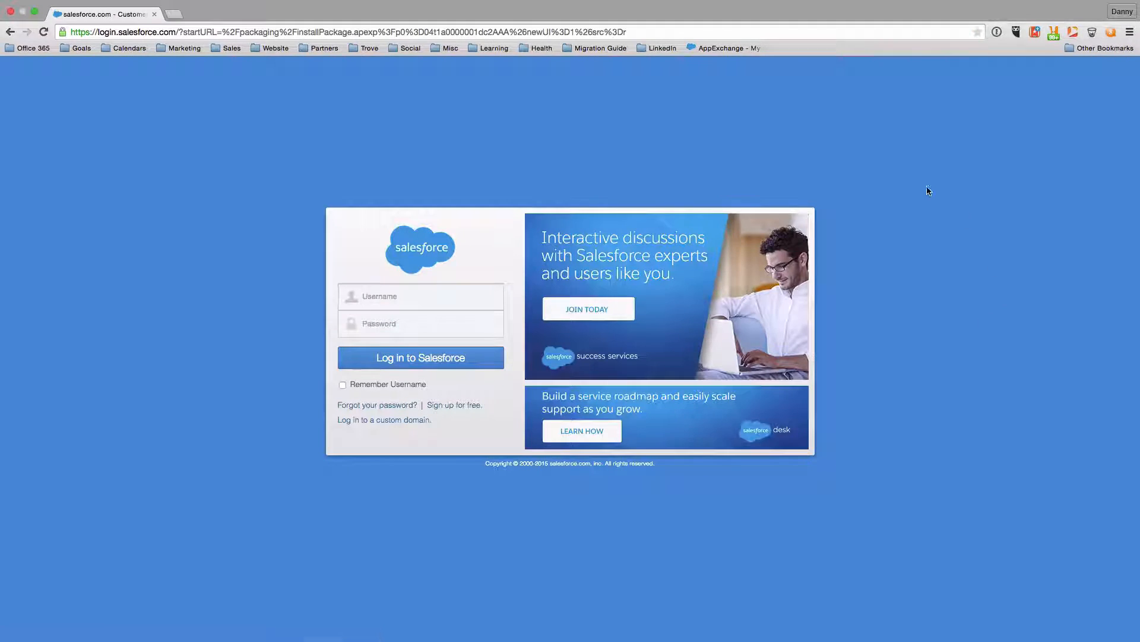
Log in to Salesforce with the saved account from the password manager
{"action": "left_click", "coordinate": [997, 32]}
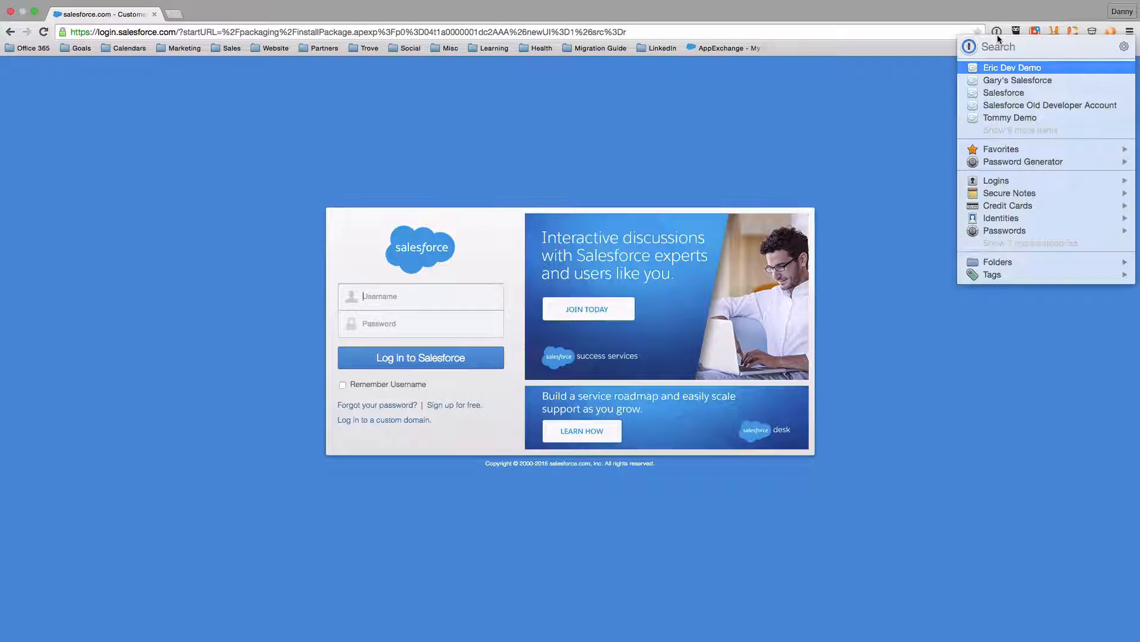
{"action": "left_click", "coordinate": [1039, 132]}
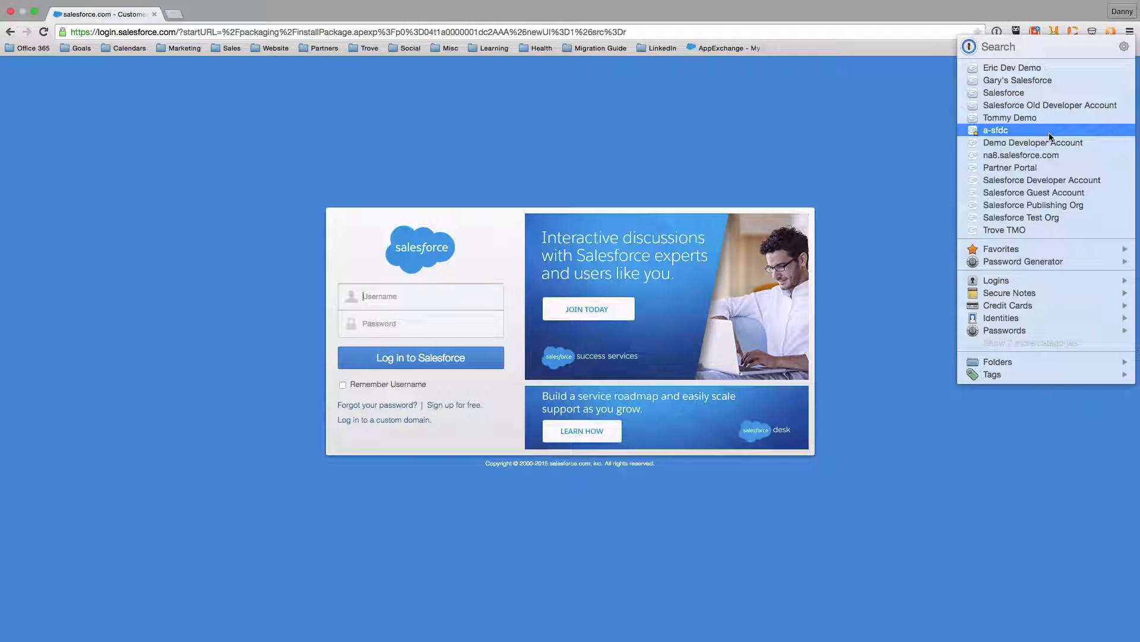
{"action": "left_click", "coordinate": [1050, 141]}
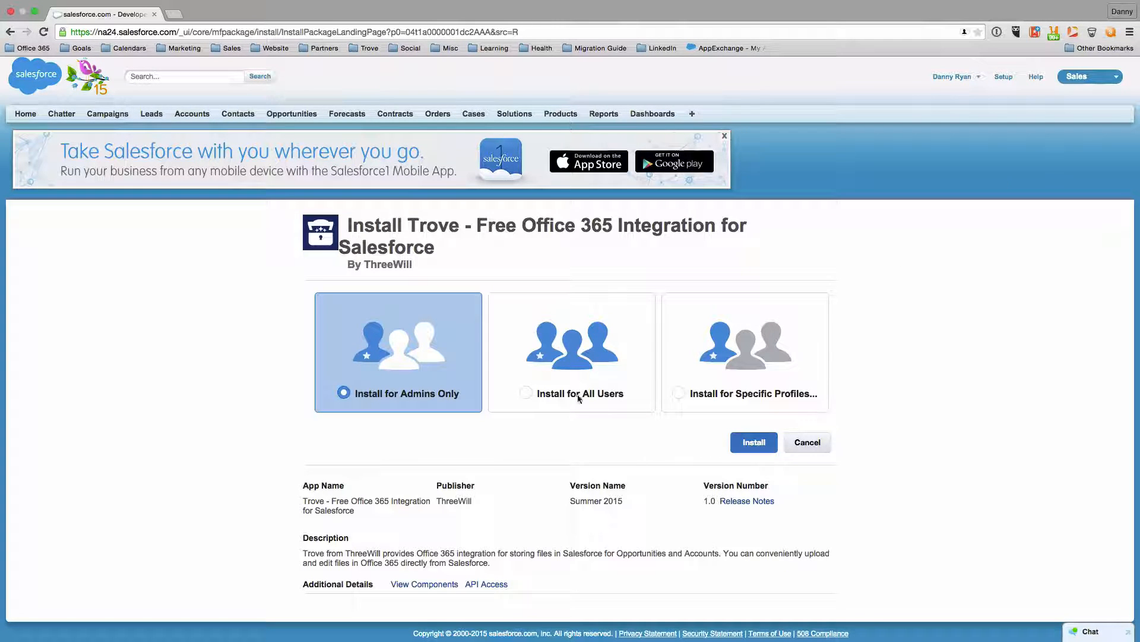
Install Trove for all users and finish the completed installation
{"action": "left_click", "coordinate": [531, 393]}
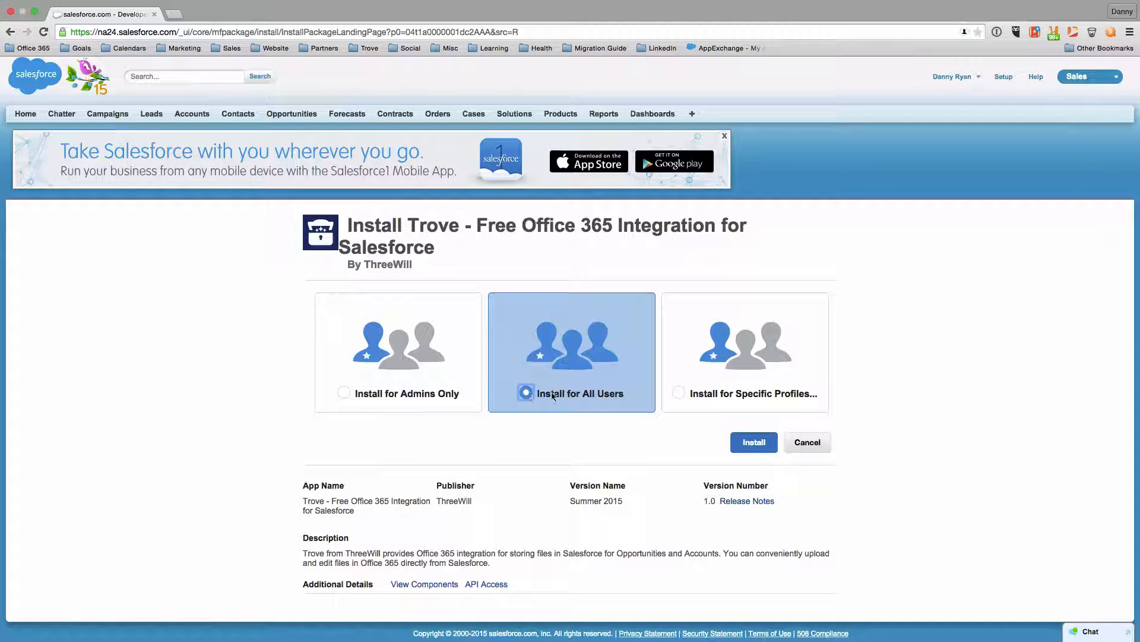
{"action": "left_click", "coordinate": [751, 444]}
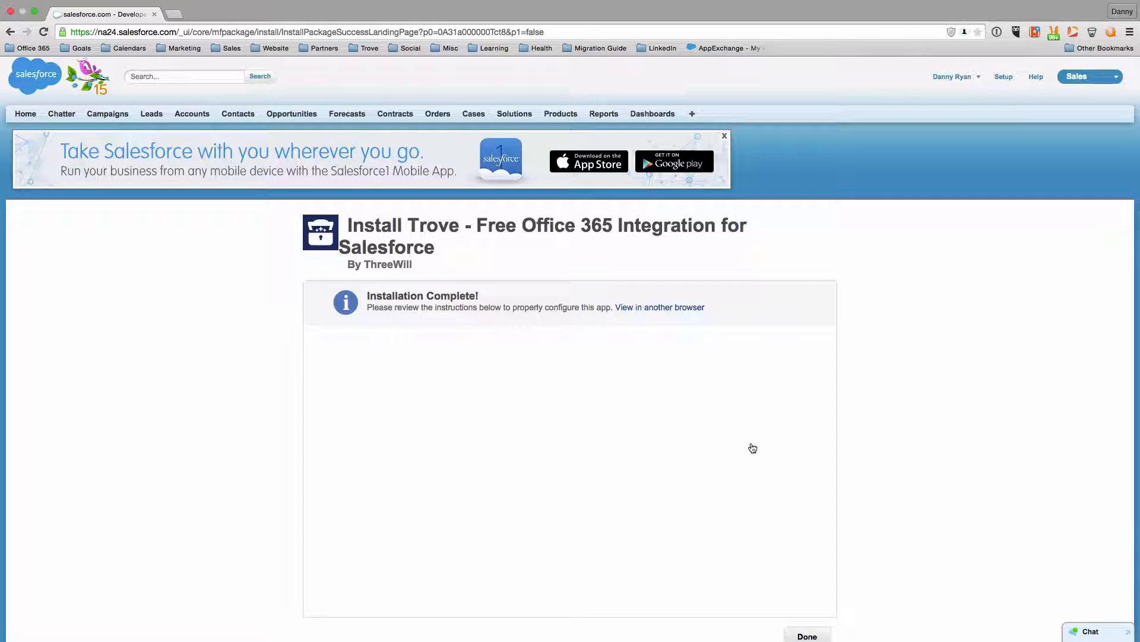
{"action": "left_click", "coordinate": [808, 636]}
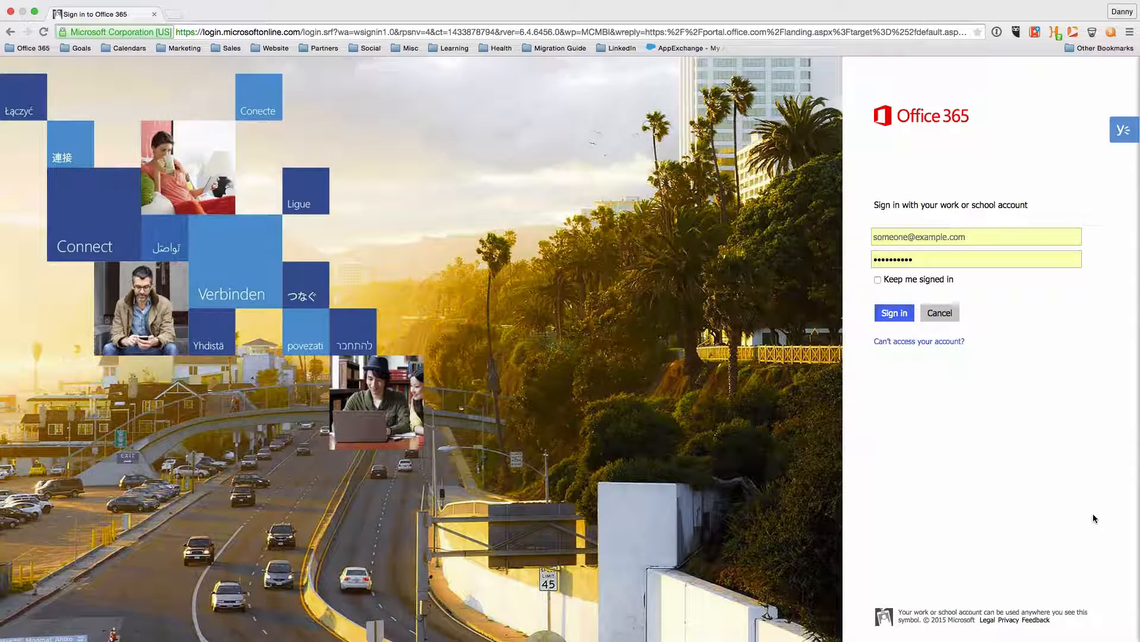
Sign in to Office 365 using the autofilled saved work account
{"action": "left_click", "coordinate": [908, 239]}
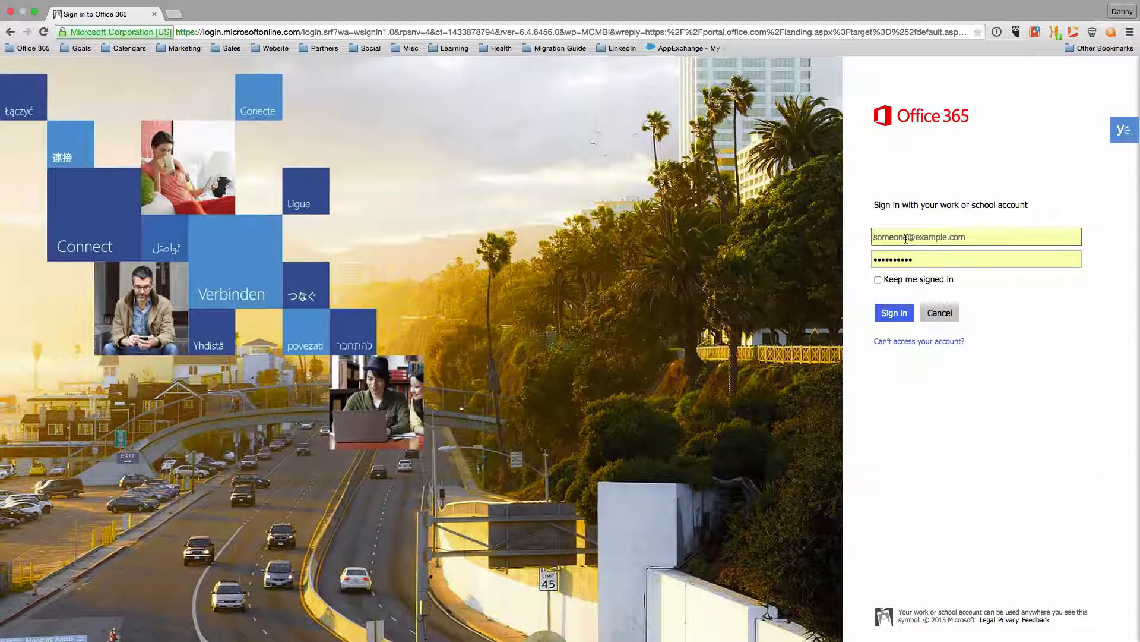
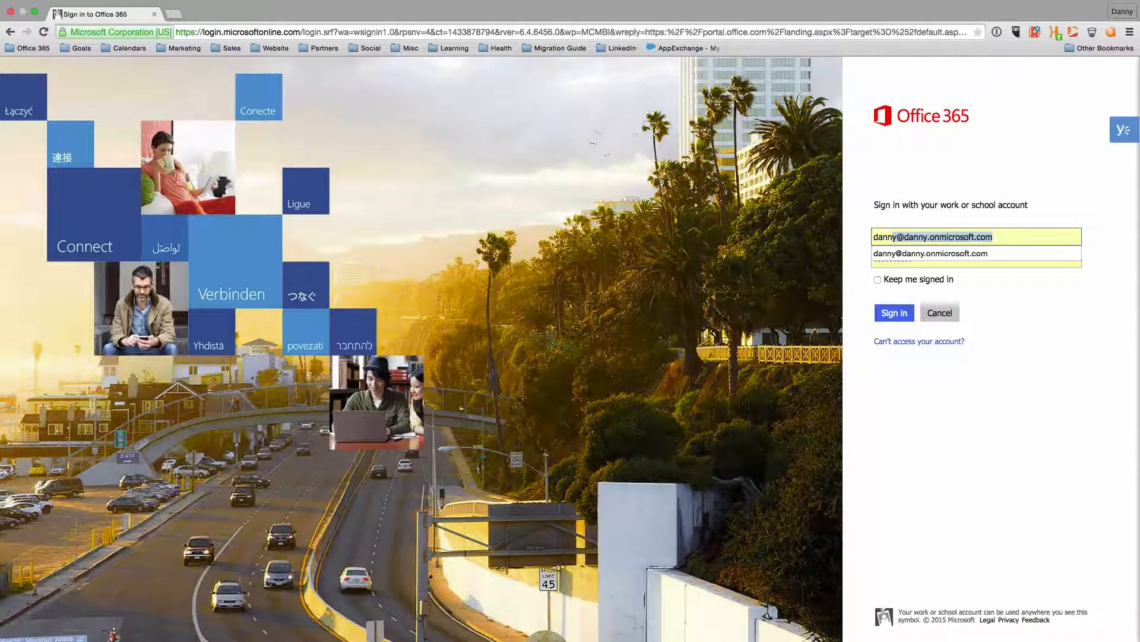
{"action": "left_click", "coordinate": [909, 254]}
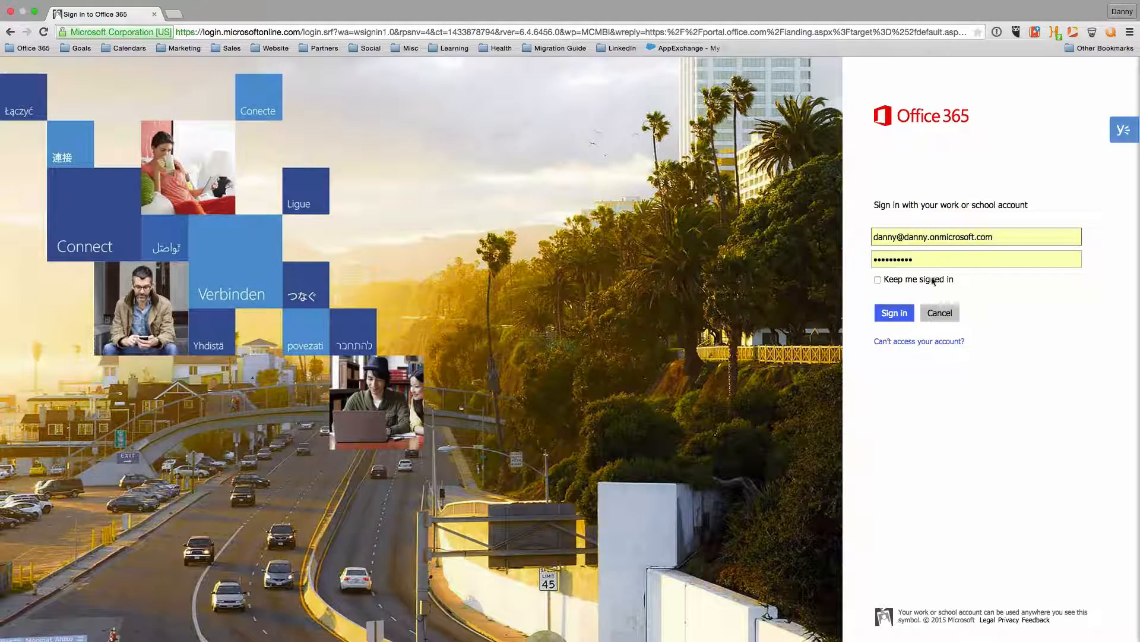
{"action": "left_click", "coordinate": [892, 311]}
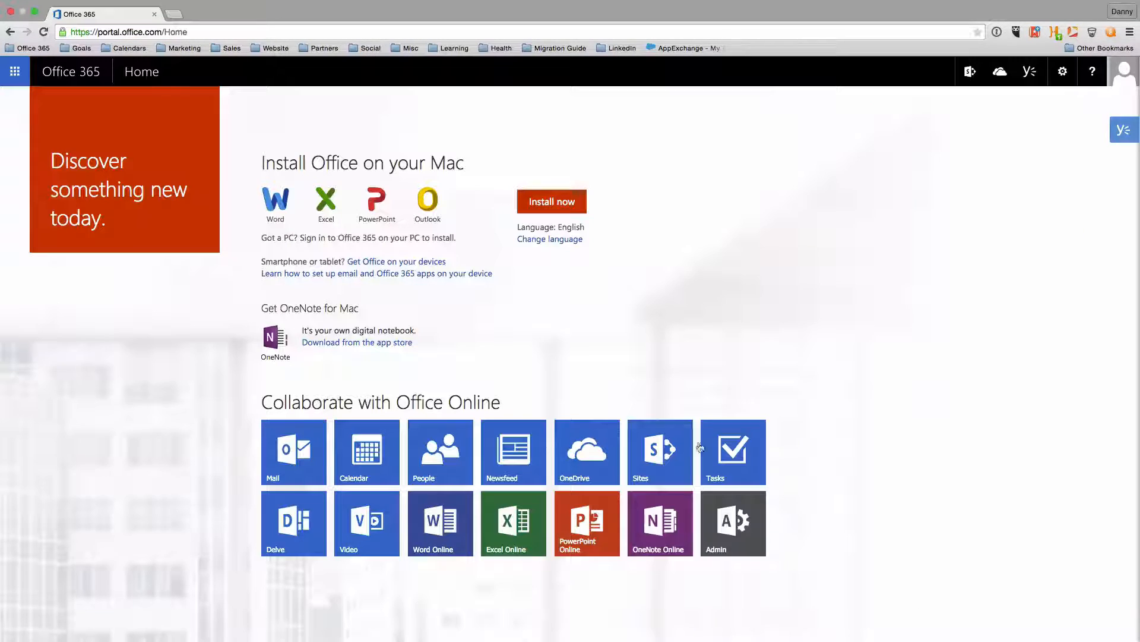
From the Sites page, create a new SharePoint site named 'sales'
{"action": "left_click", "coordinate": [677, 453]}
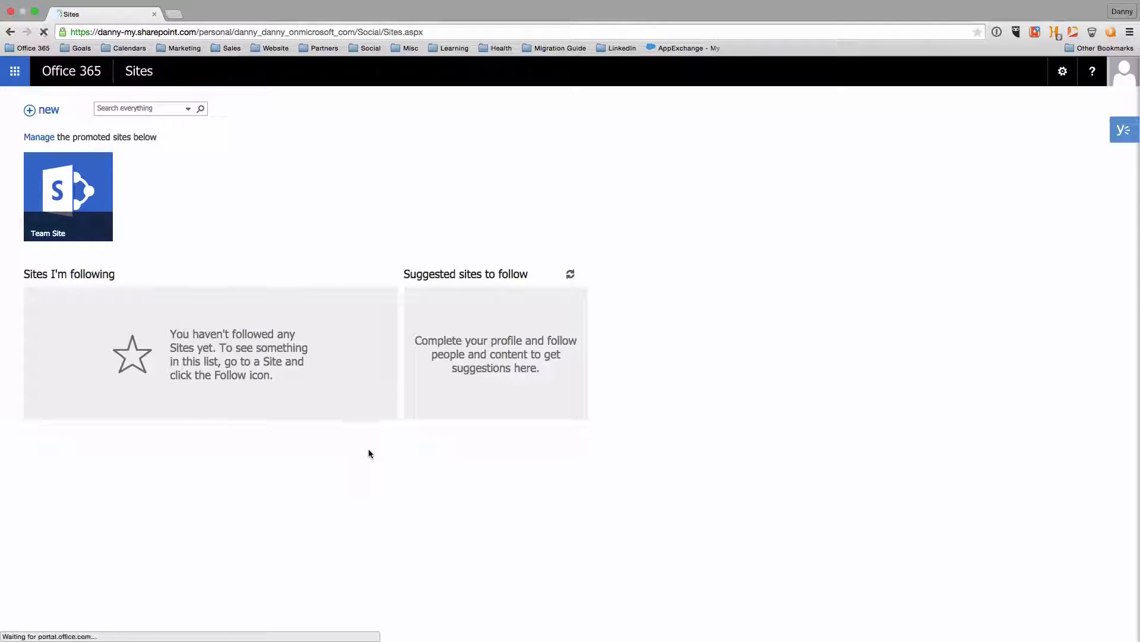
{"action": "left_click", "coordinate": [53, 115]}
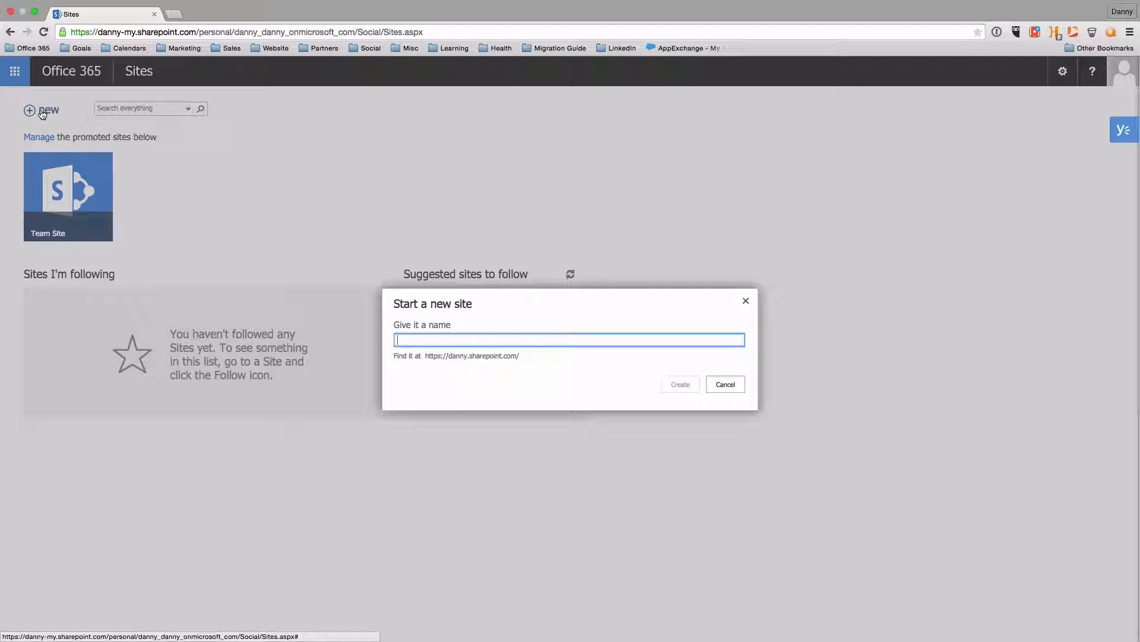
{"action": "type", "text": "s"}
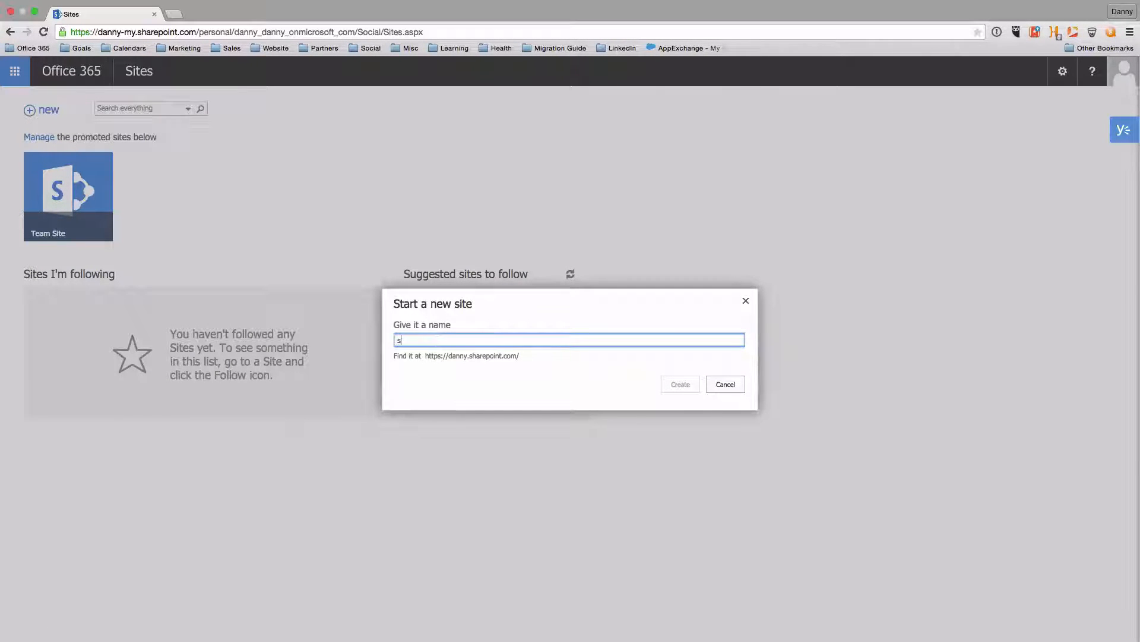
{"action": "type", "text": "ales"}
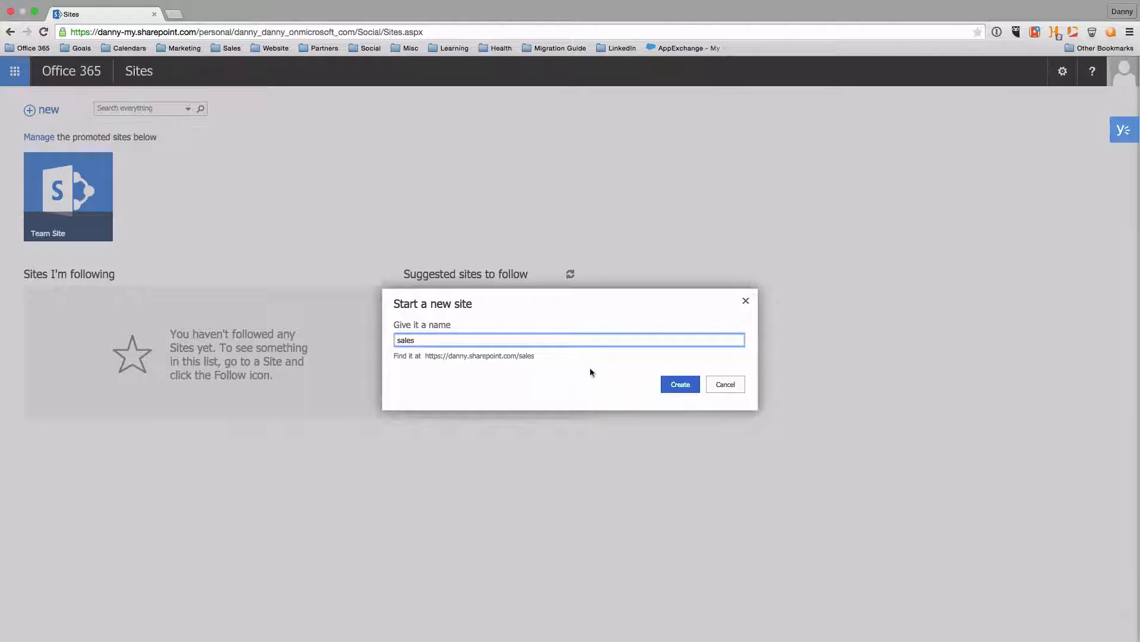
{"action": "left_click", "coordinate": [681, 384]}
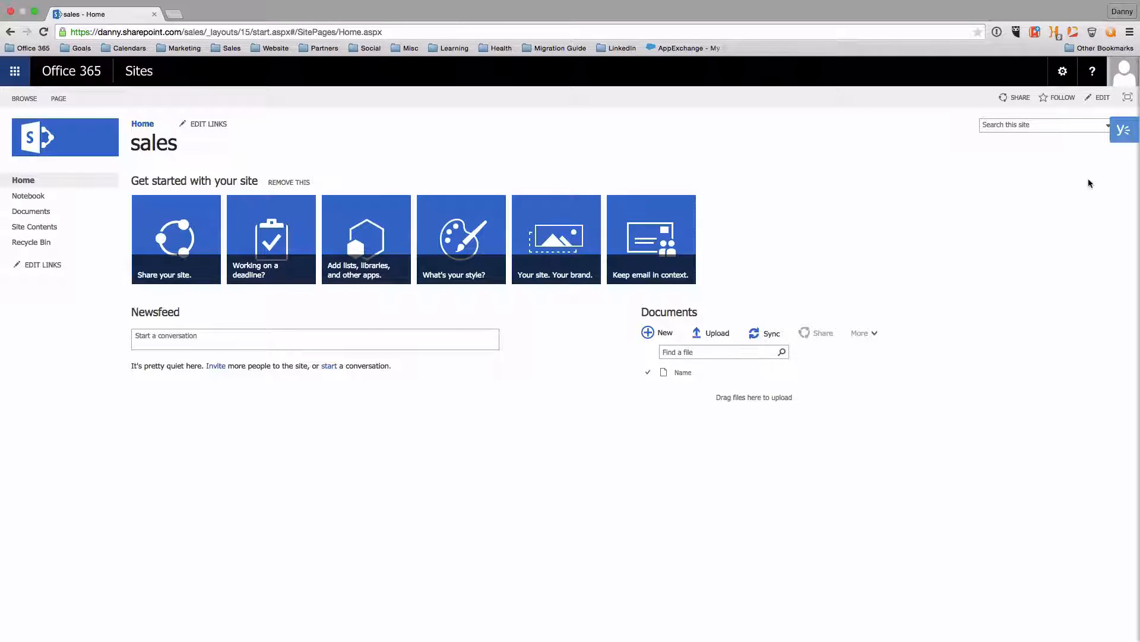
Through Add an app, create a Document Library named 'salesforce' and open it
{"action": "left_click", "coordinate": [1063, 71]}
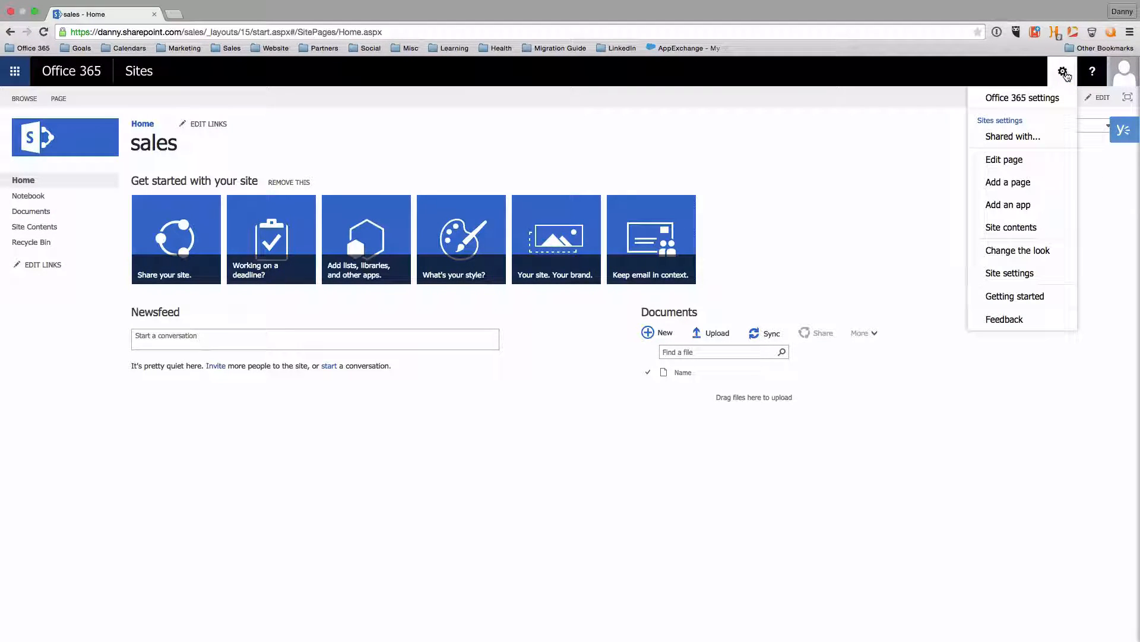
{"action": "left_click", "coordinate": [1043, 206]}
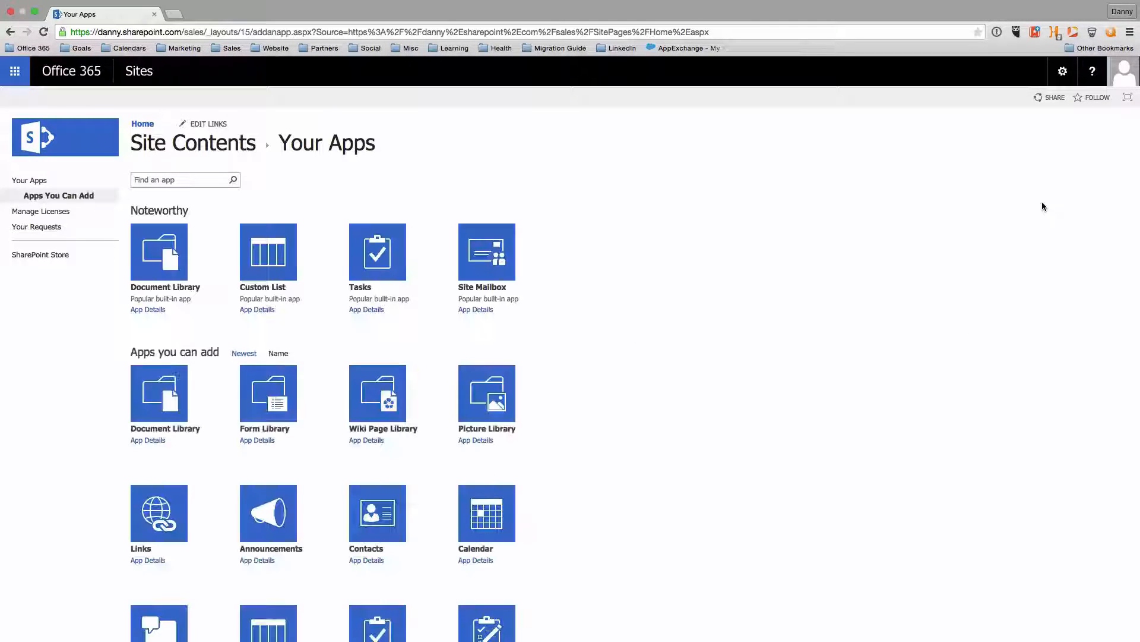
{"action": "left_click", "coordinate": [165, 265]}
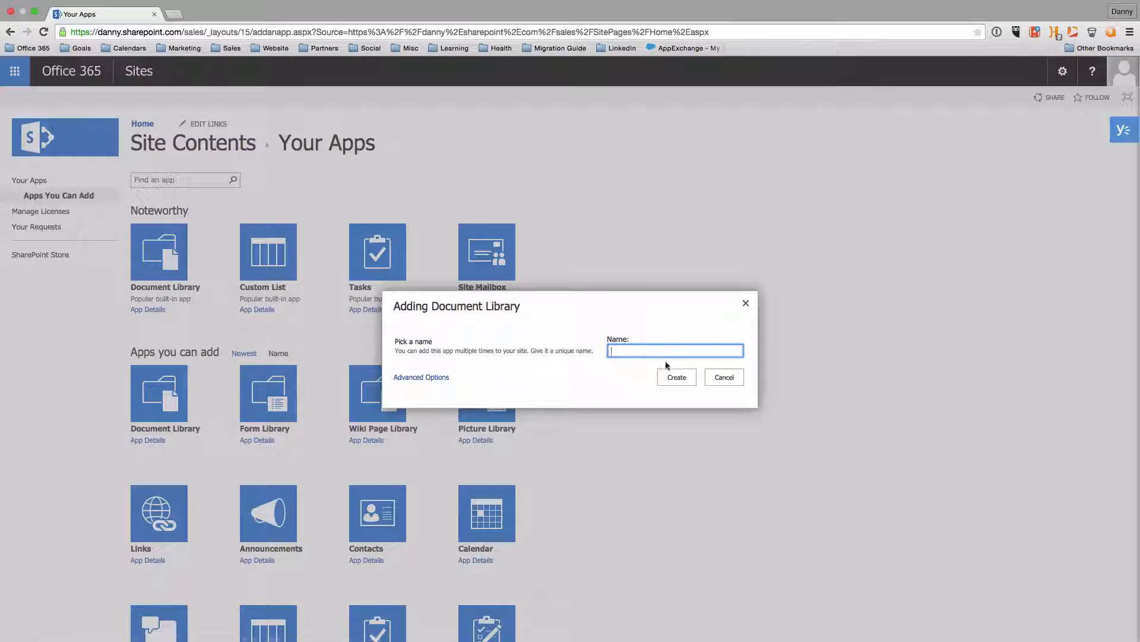
{"action": "left_click", "coordinate": [668, 351]}
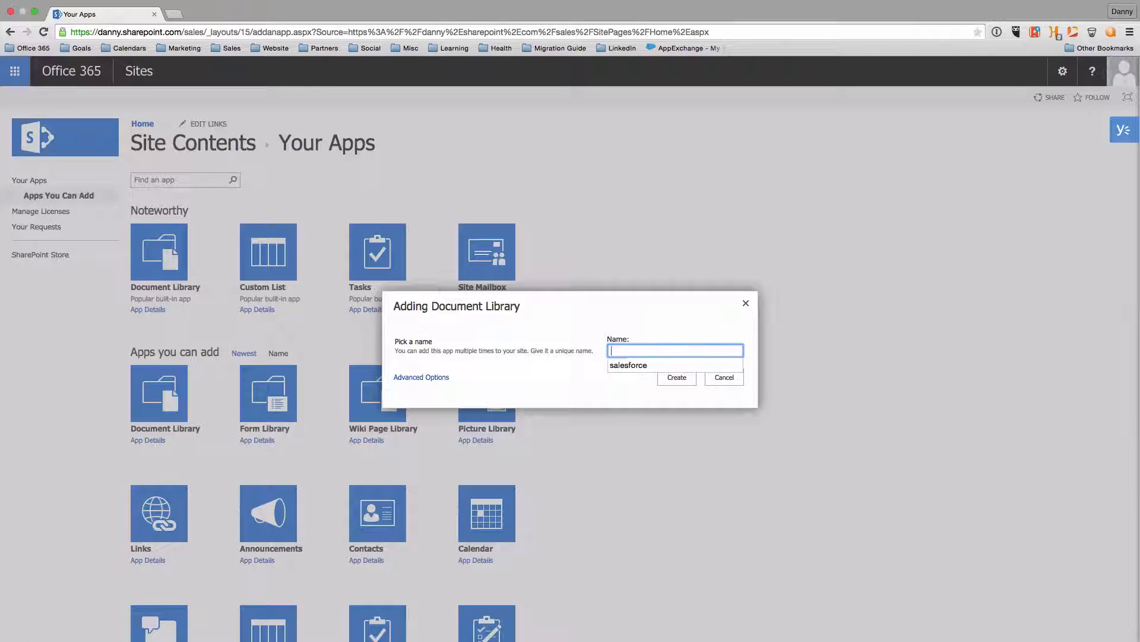
{"action": "type", "text": "salesforce"}
{"action": "left_click", "coordinate": [650, 365]}
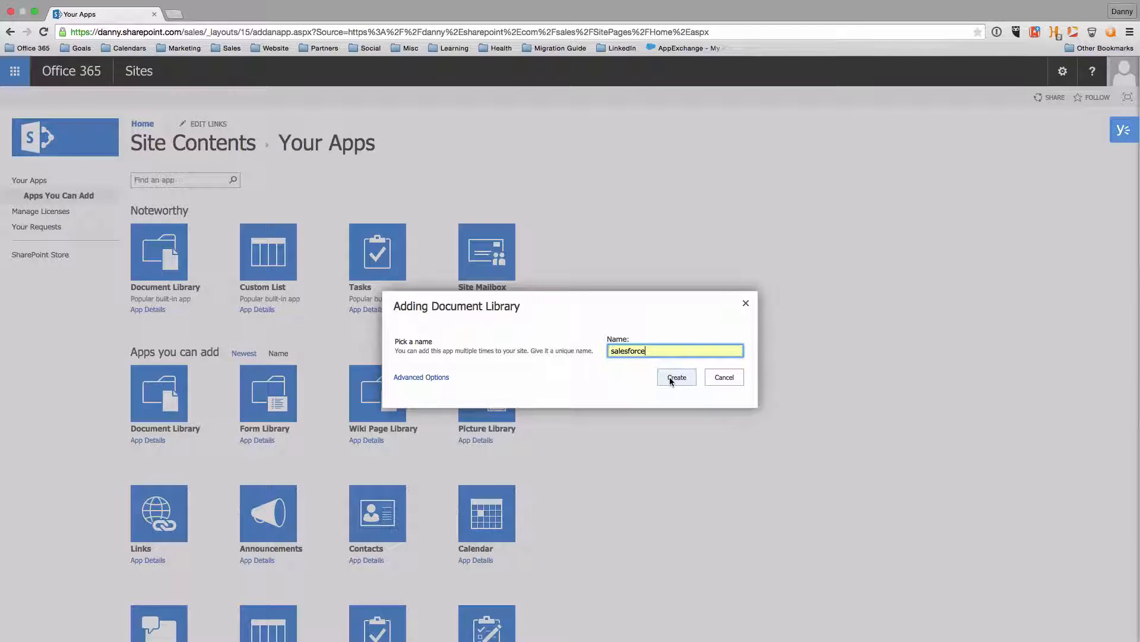
{"action": "left_click", "coordinate": [670, 379]}
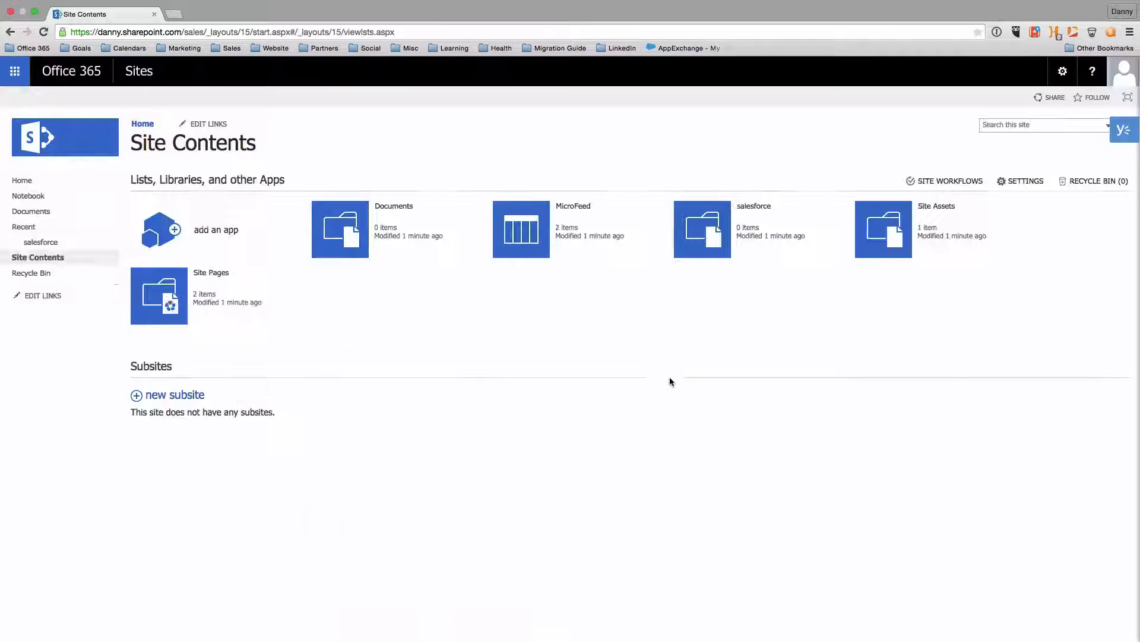
{"action": "left_click", "coordinate": [43, 242]}
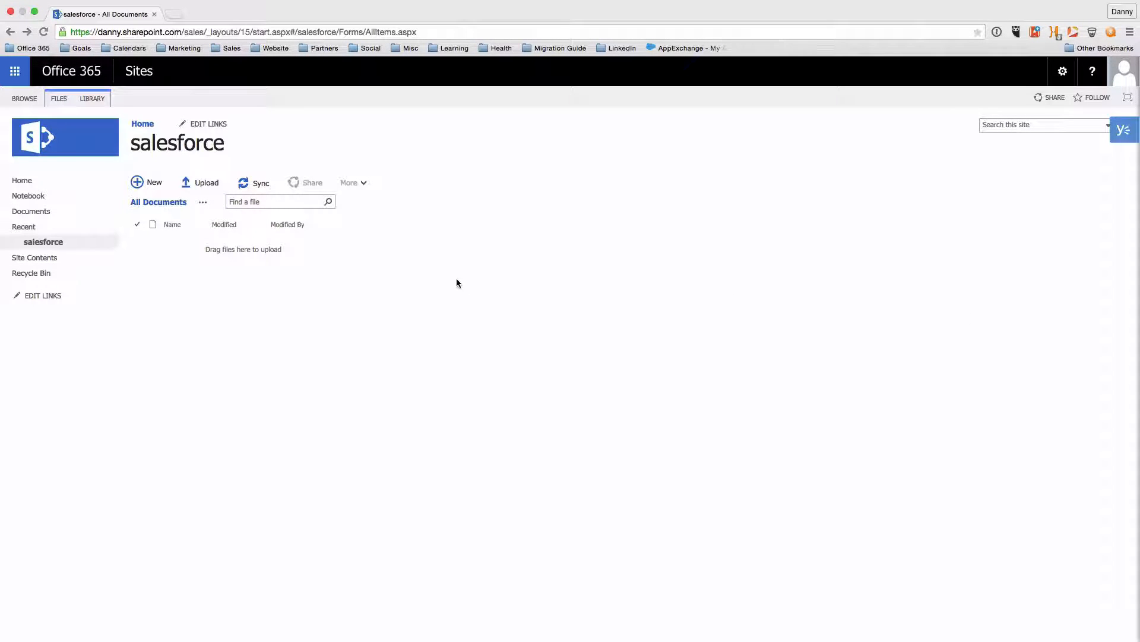
In the salesforce library settings, start a single-line text column named 'SalesforceObjectID'
{"action": "left_click", "coordinate": [95, 98]}
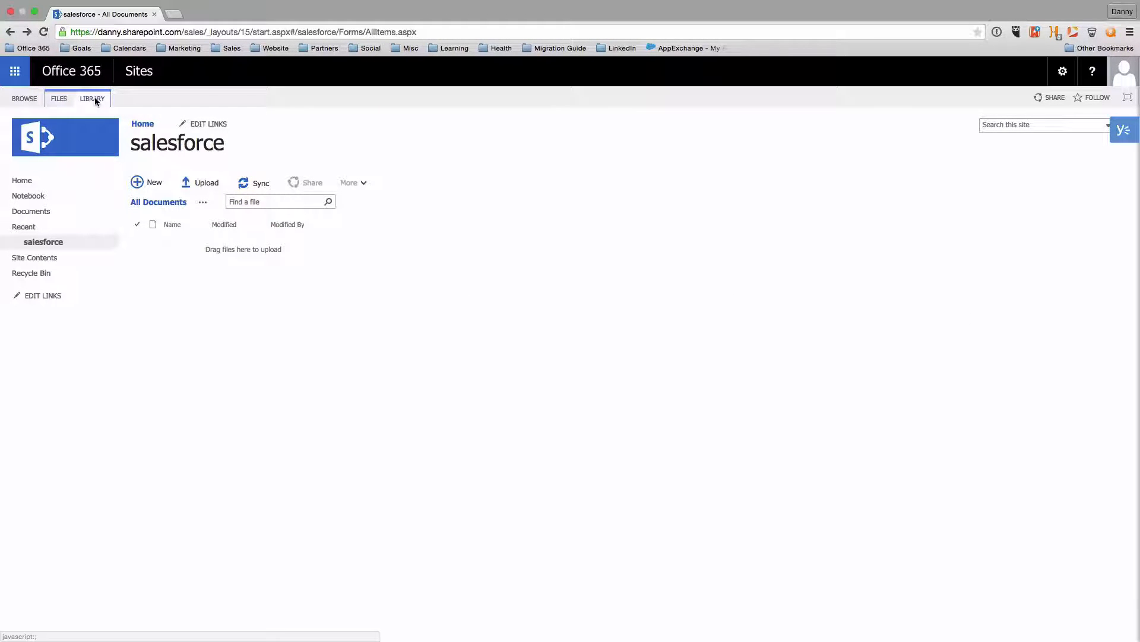
{"action": "left_click", "coordinate": [95, 98]}
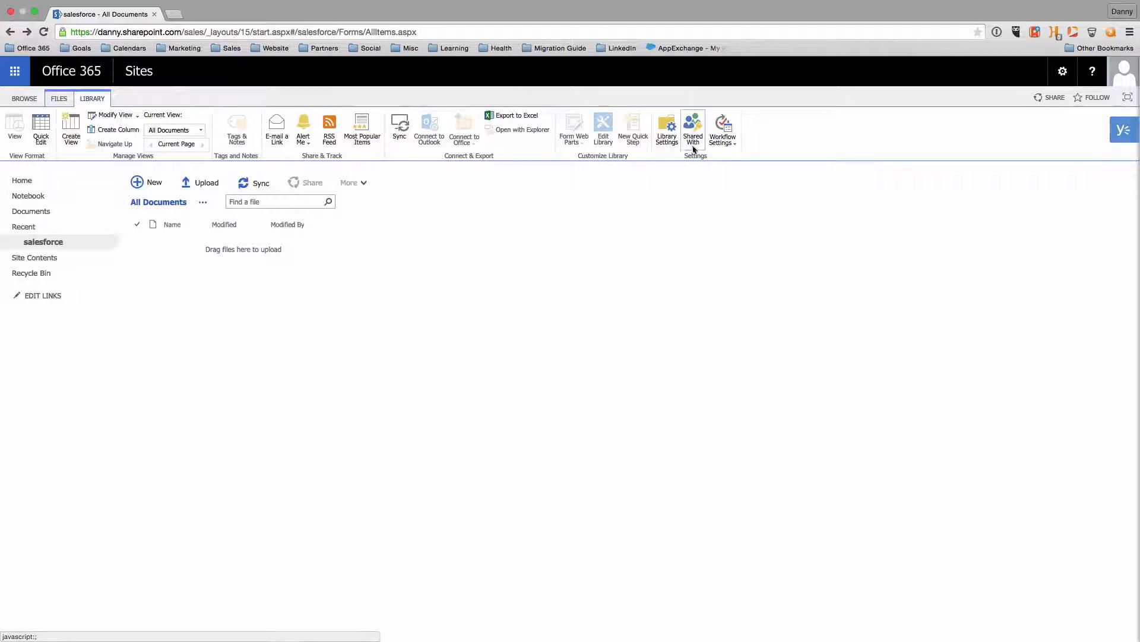
{"action": "left_click", "coordinate": [665, 135]}
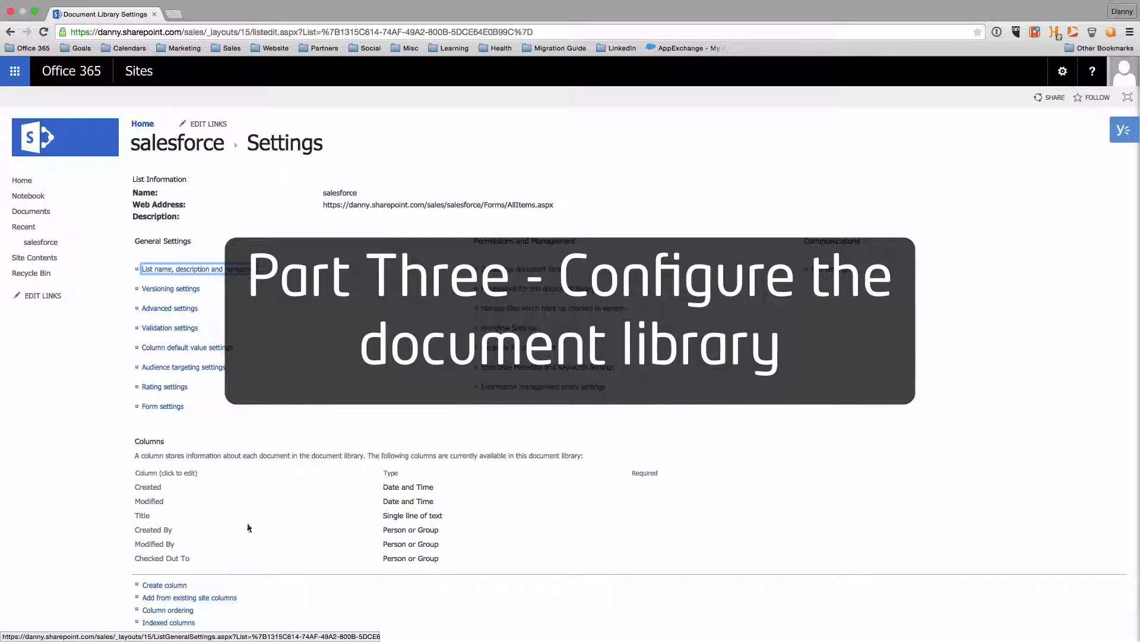
{"action": "left_click", "coordinate": [179, 585]}
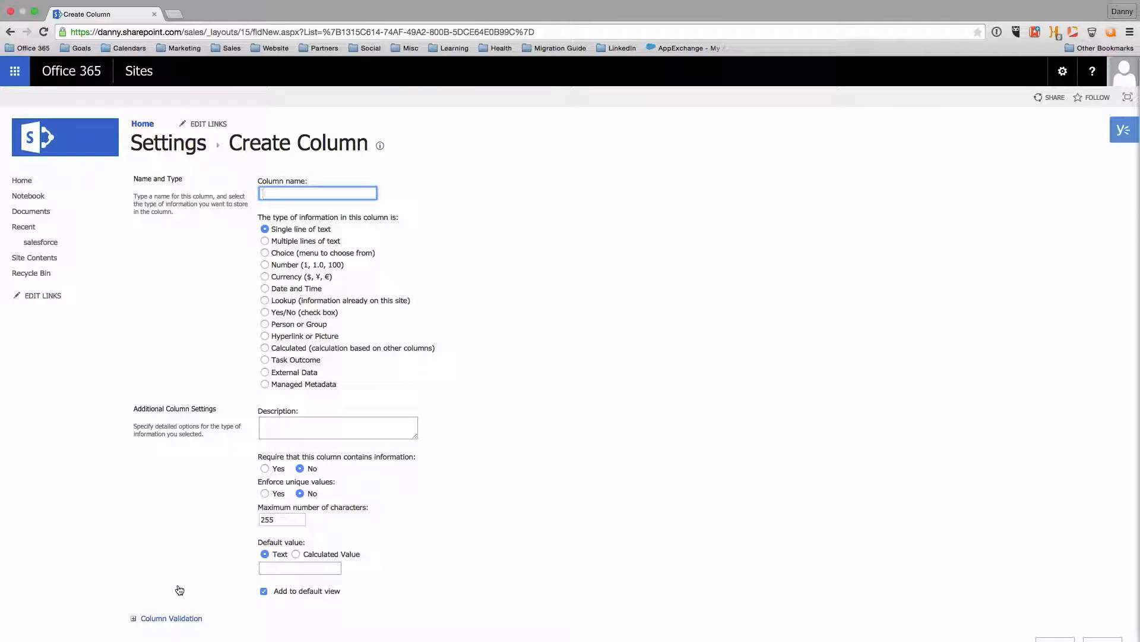
{"action": "type", "text": "SalesforceO"}
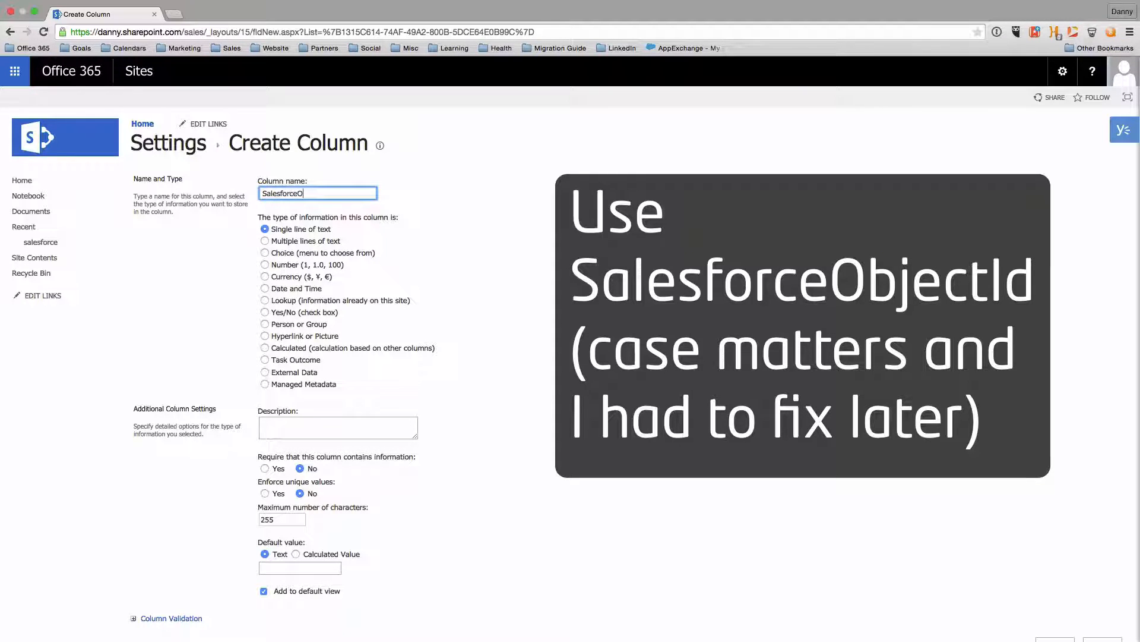
{"action": "type", "text": "bjectID"}
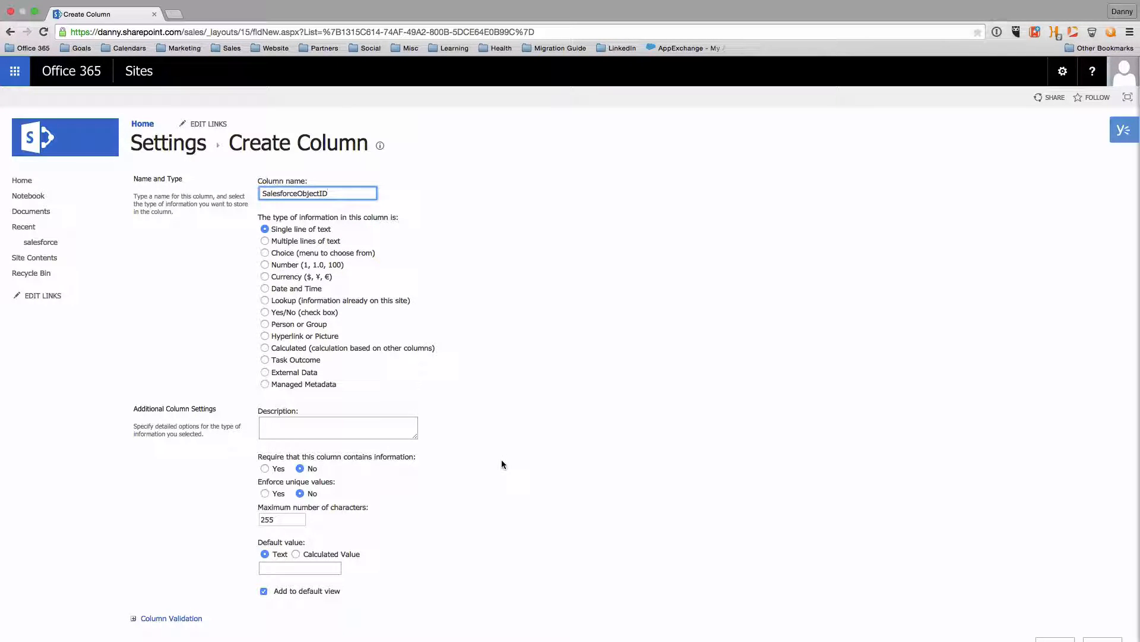
{"action": "scroll", "coordinate": [496, 475], "scroll_direction": "down", "scroll_amount": 3}
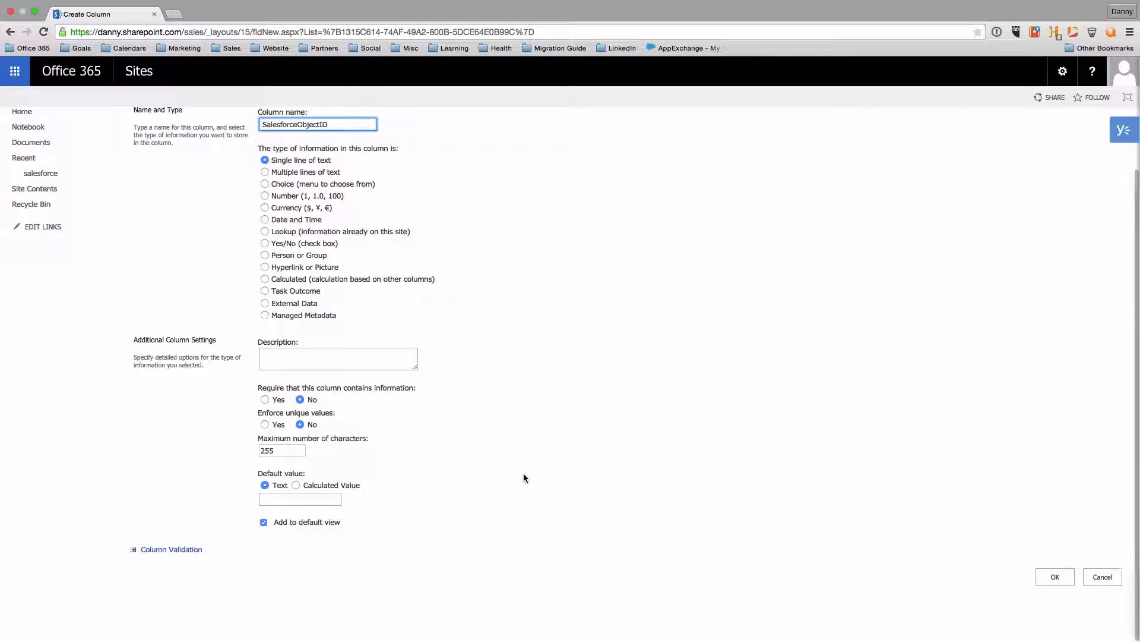
Save the SalesforceObjectID column and create an index on it
{"action": "left_click", "coordinate": [1055, 577]}
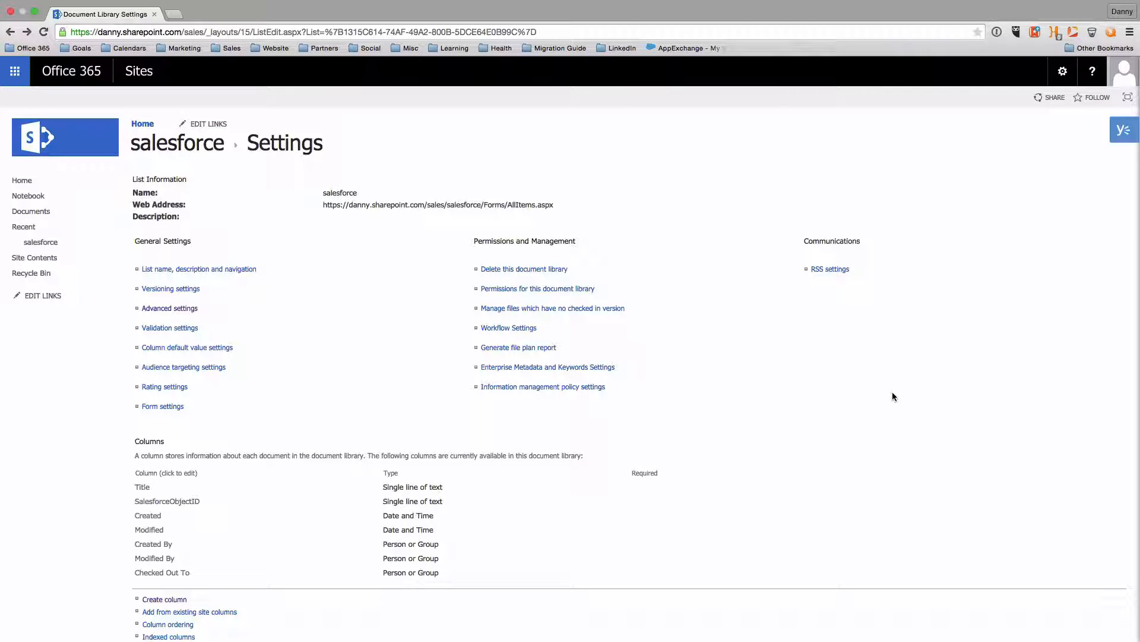
{"action": "scroll", "coordinate": [757, 404], "scroll_direction": "down", "scroll_amount": 3}
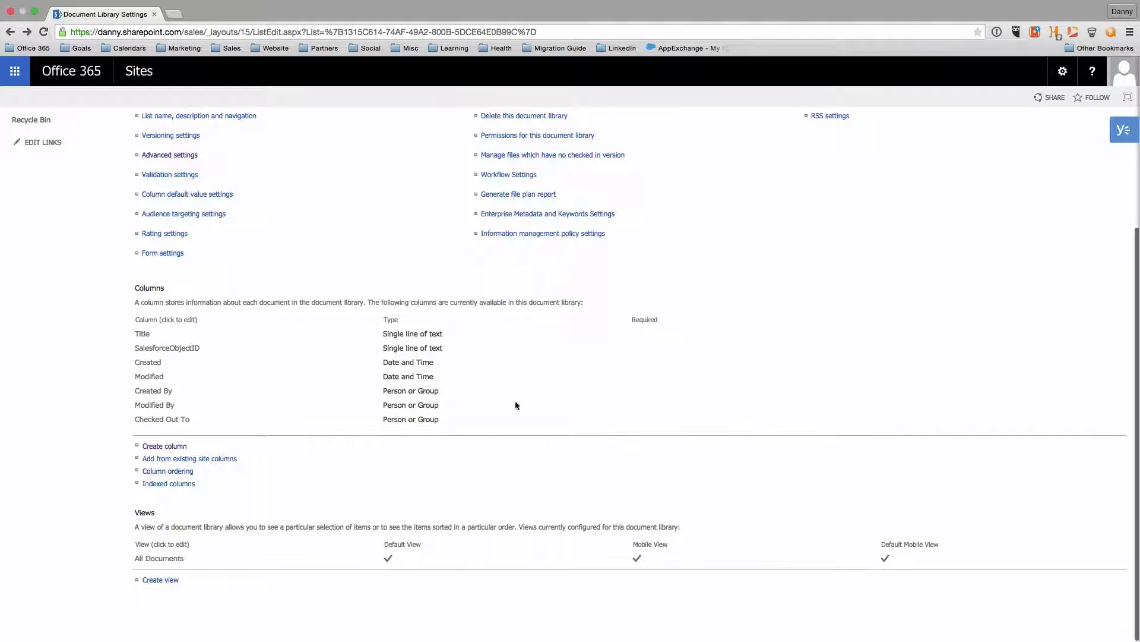
{"action": "left_click", "coordinate": [170, 484]}
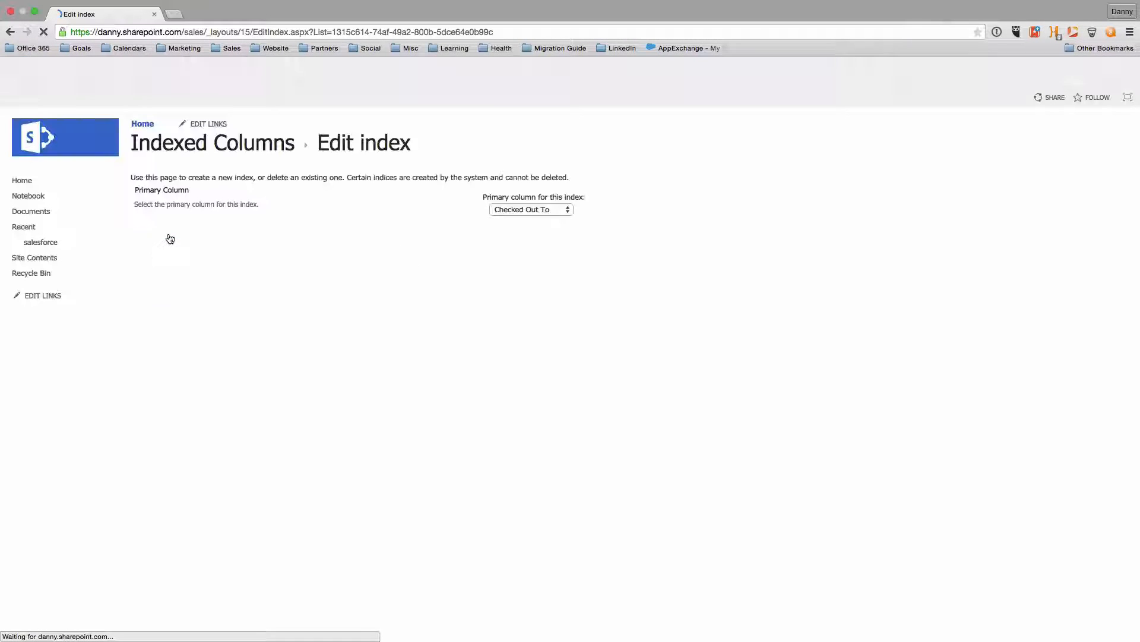
{"action": "left_click", "coordinate": [537, 211]}
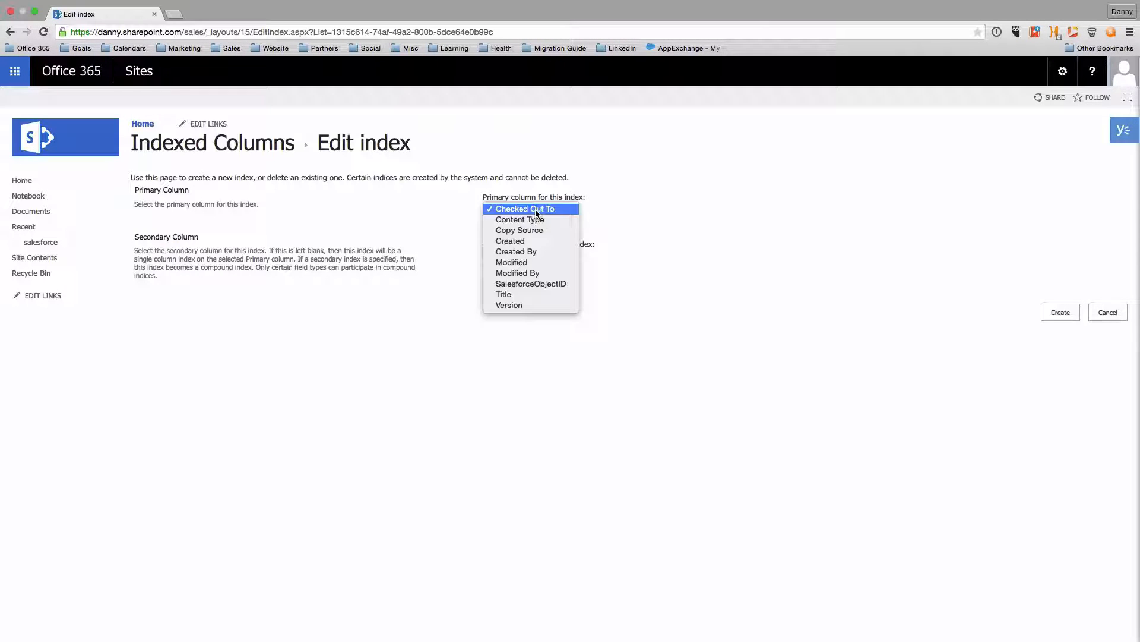
{"action": "left_click", "coordinate": [535, 284]}
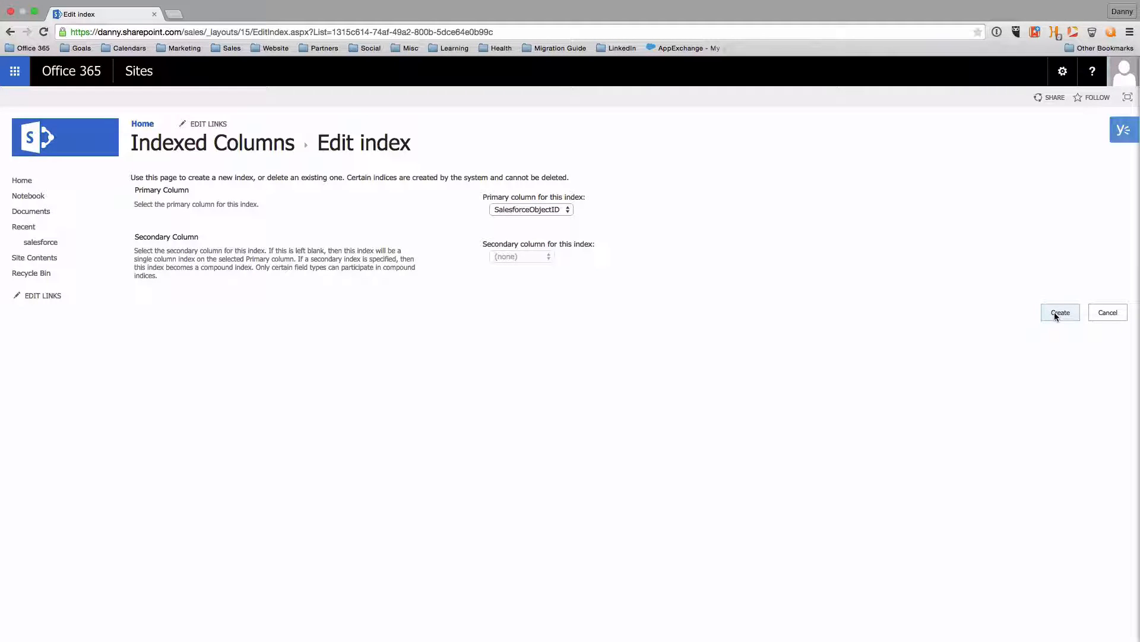
{"action": "left_click", "coordinate": [1055, 313]}
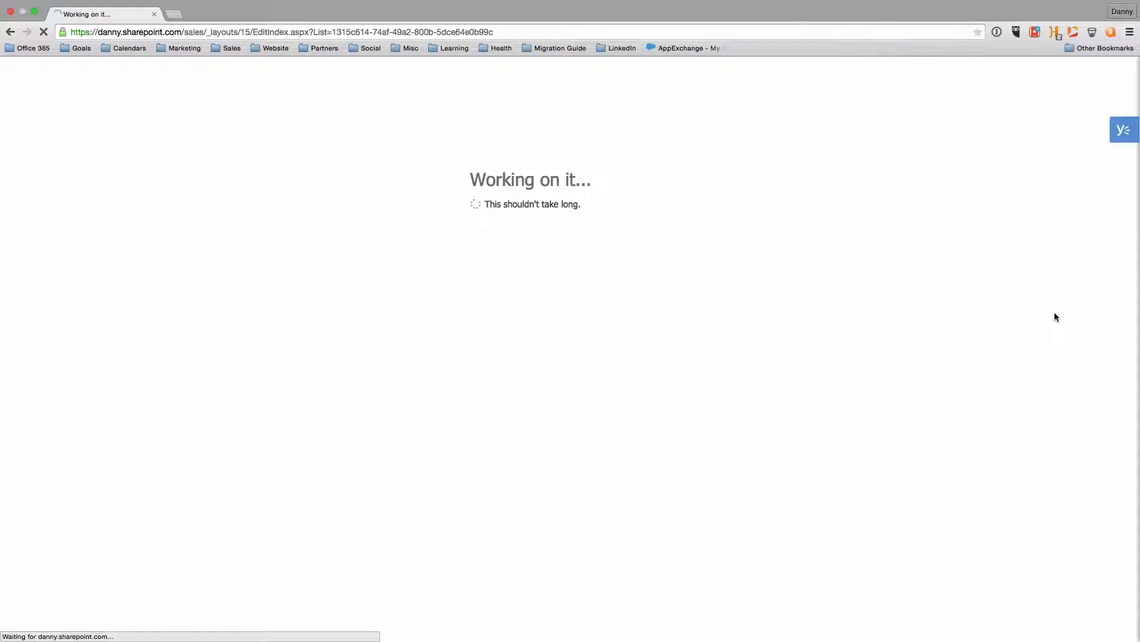
Open the edit page for the salesforce library's All Documents view
{"action": "left_click", "coordinate": [59, 241]}
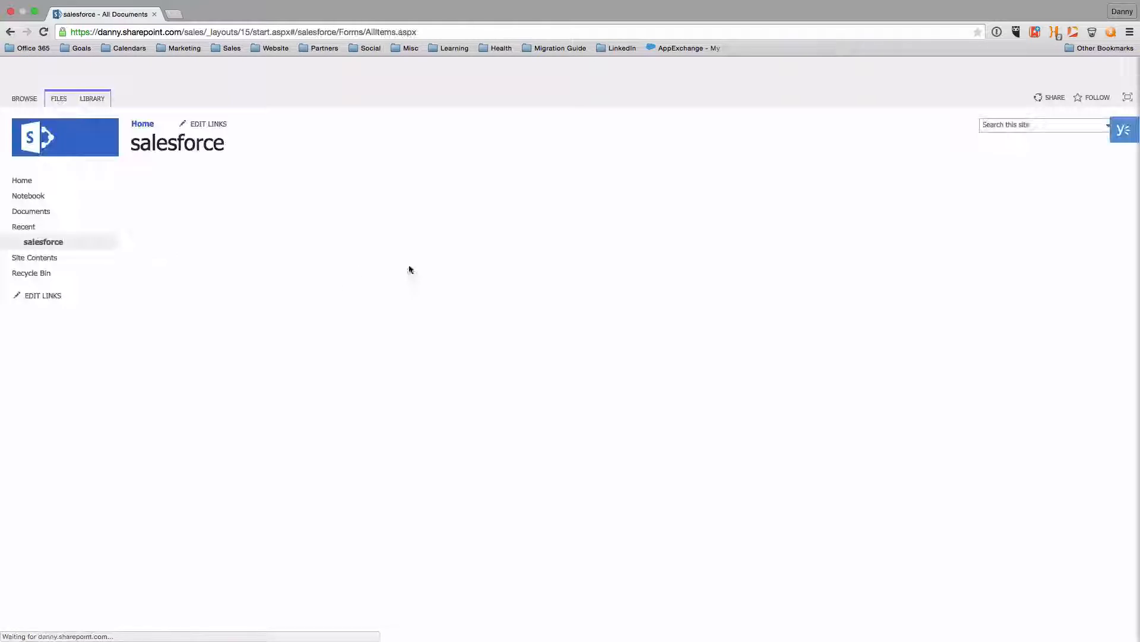
{"action": "left_click", "coordinate": [205, 202]}
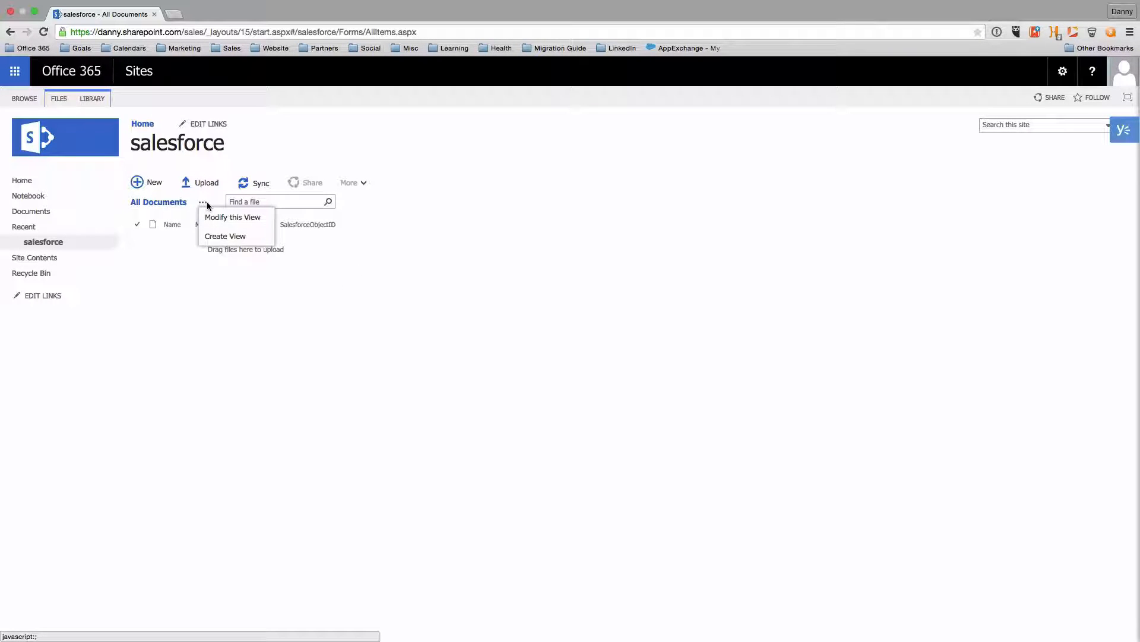
{"action": "left_click", "coordinate": [207, 216]}
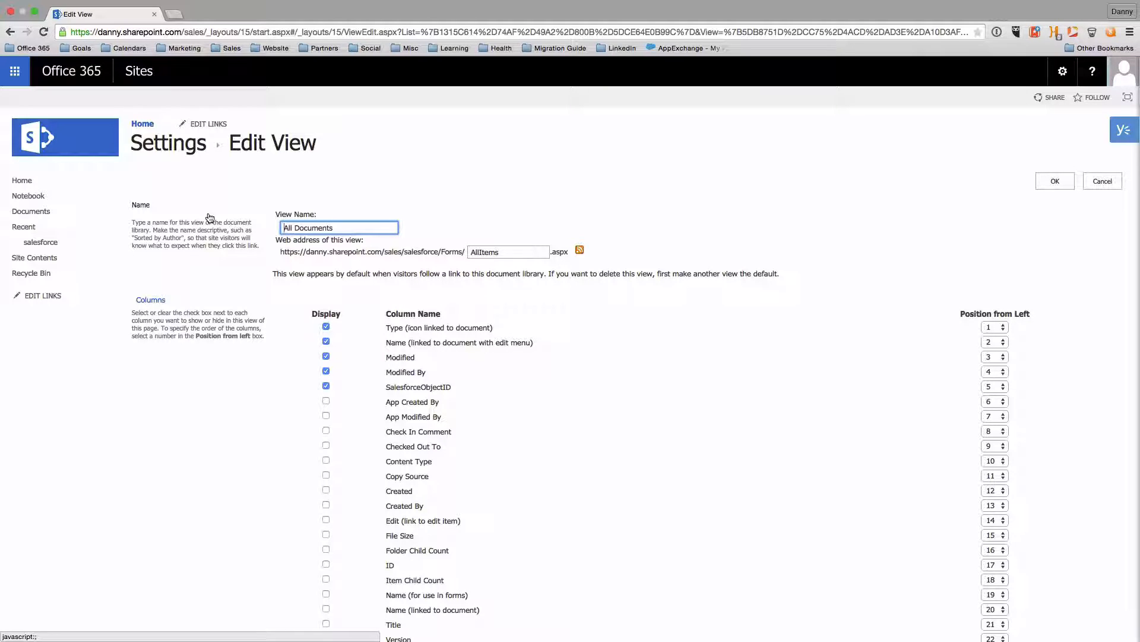
Show the Title column at position 1 in the All Documents view and save
{"action": "scroll", "coordinate": [254, 408], "scroll_direction": "down", "scroll_amount": 4}
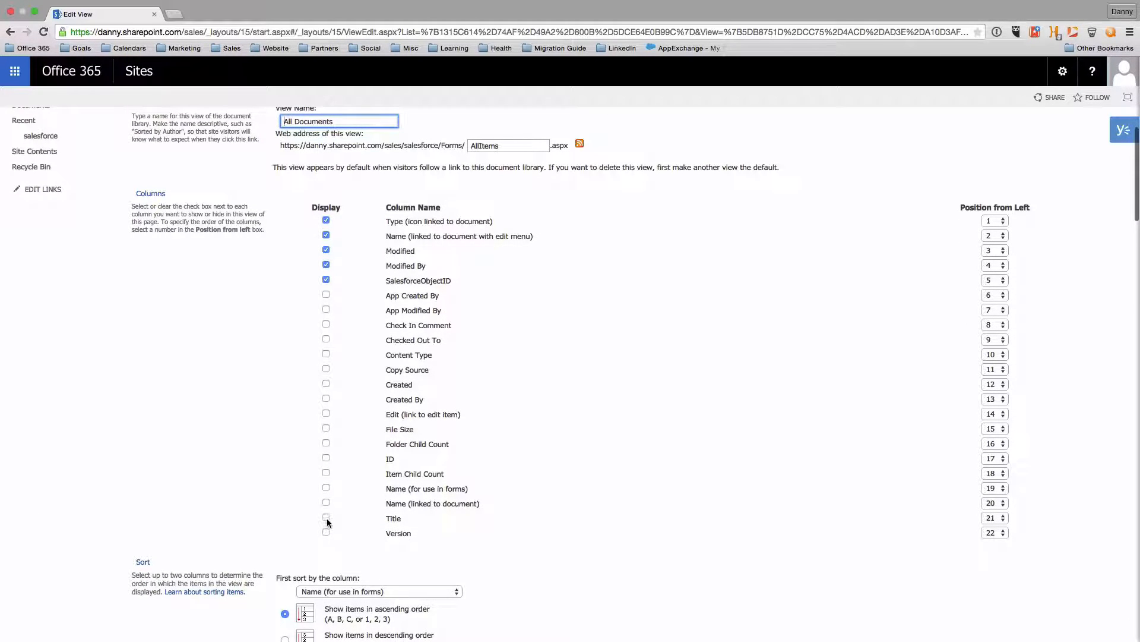
{"action": "left_click", "coordinate": [326, 517]}
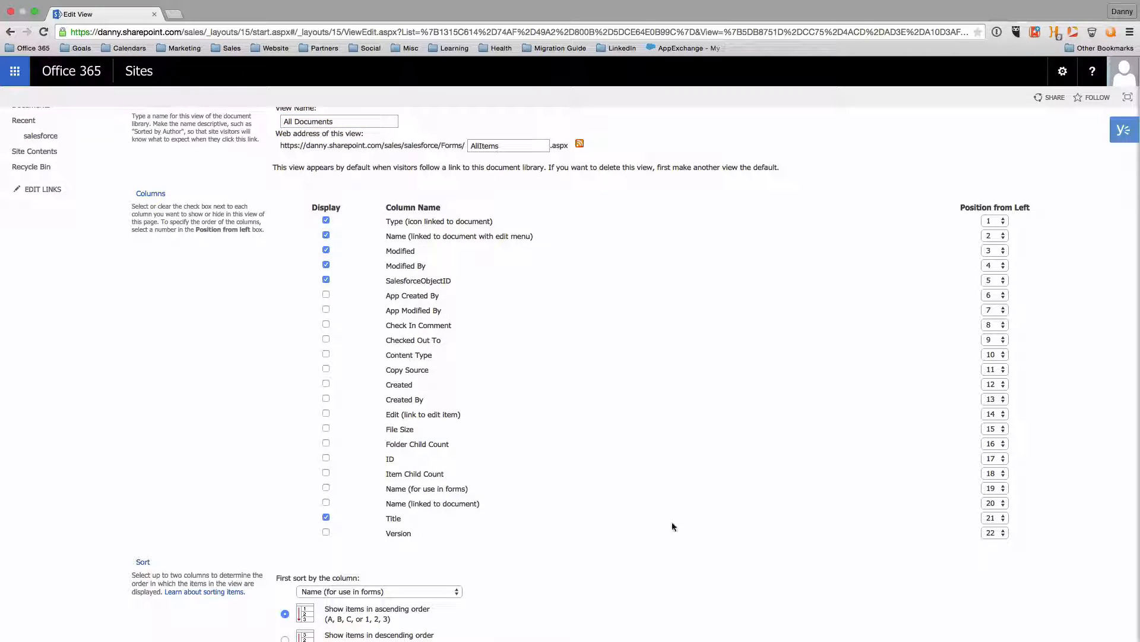
{"action": "left_click", "coordinate": [1000, 518]}
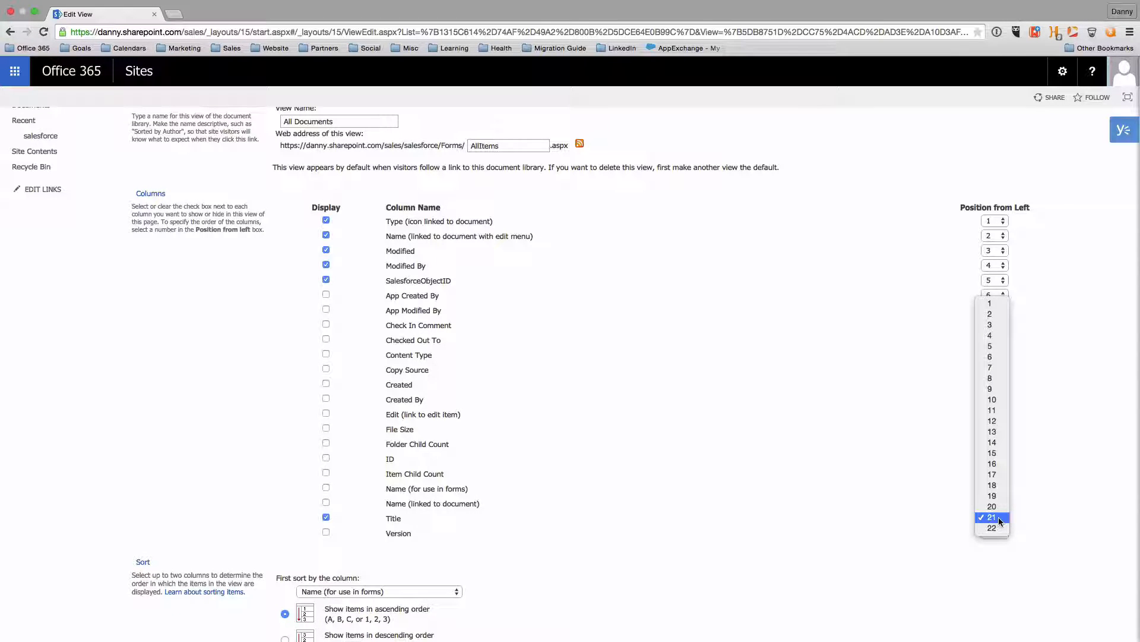
{"action": "left_click", "coordinate": [991, 305]}
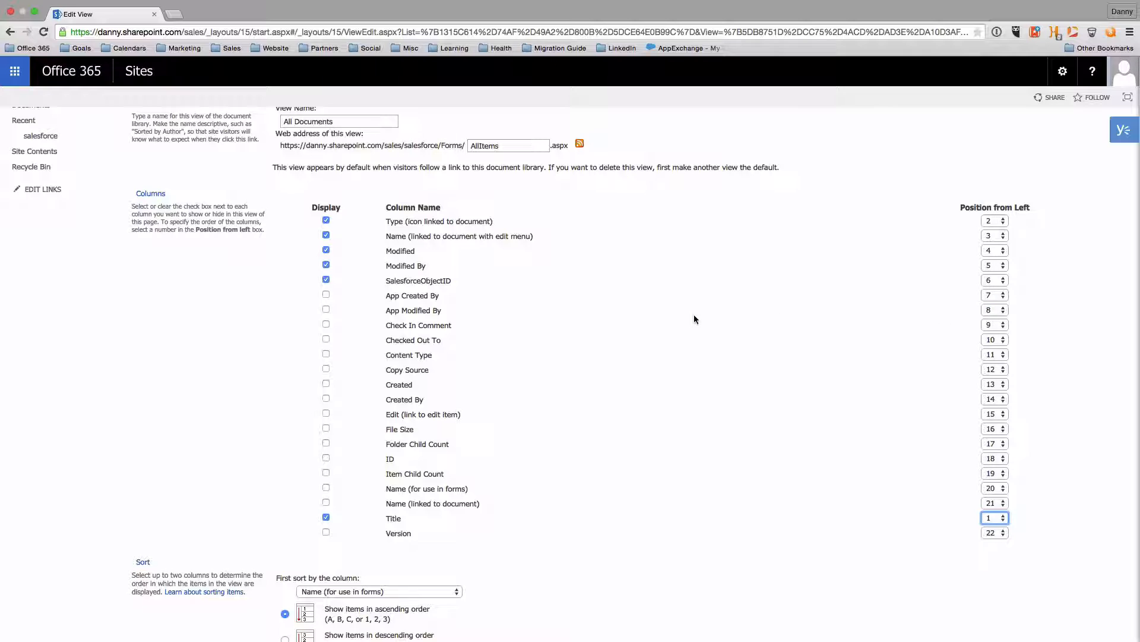
{"action": "scroll", "coordinate": [693, 319], "scroll_direction": "up", "scroll_amount": 3}
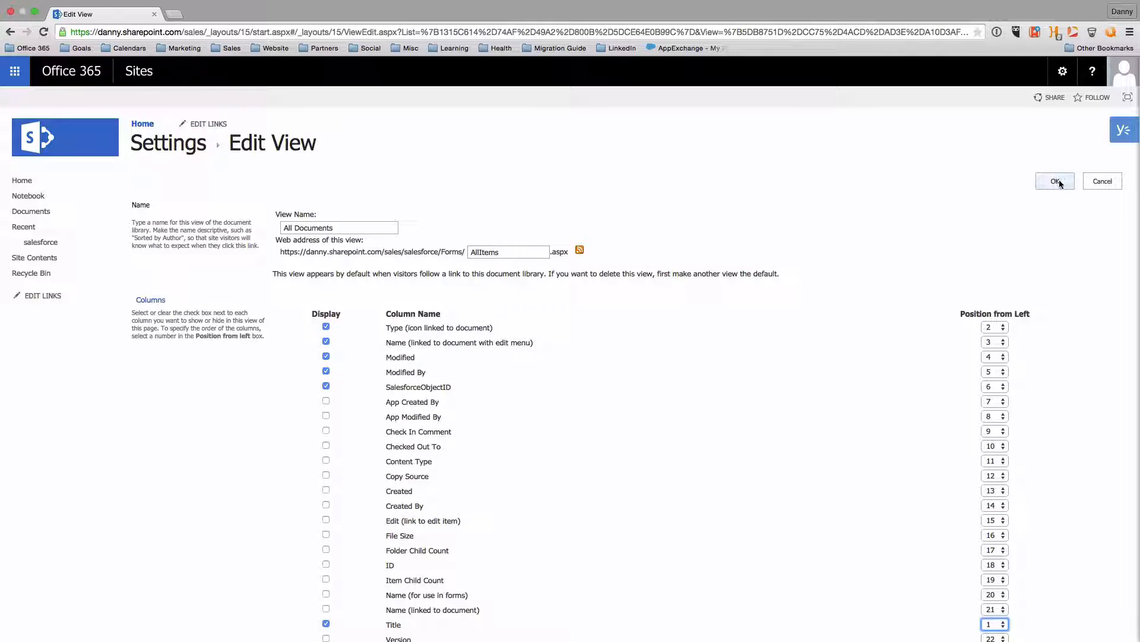
{"action": "left_click", "coordinate": [1056, 181]}
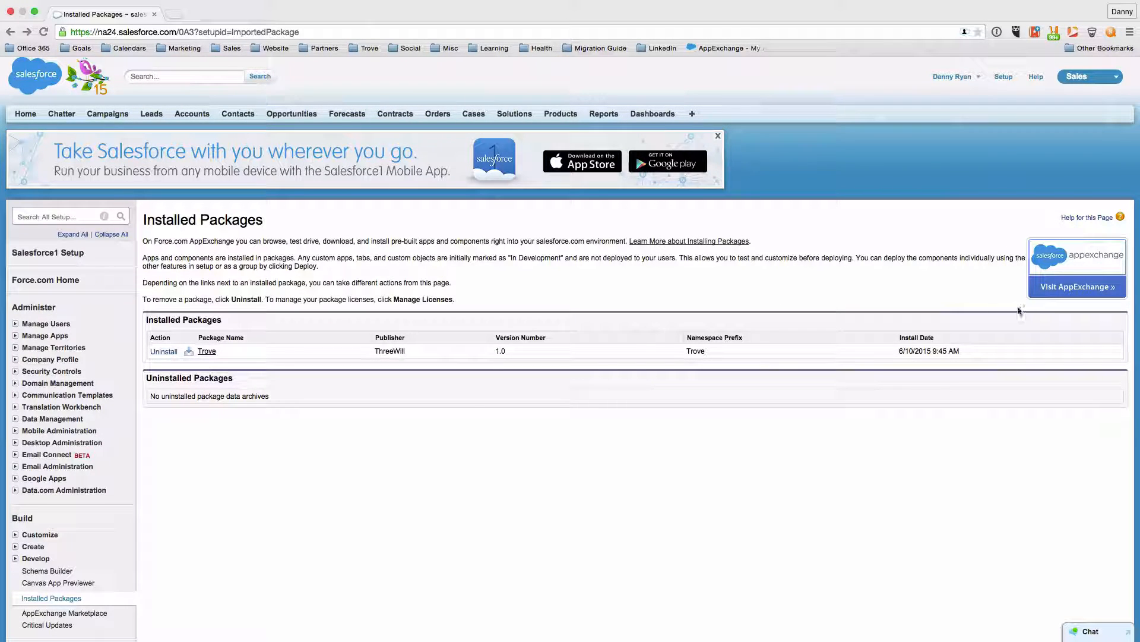
Search Setup for 'auth', go to Auth. Providers, and start a new provider
{"action": "left_click", "coordinate": [1003, 78]}
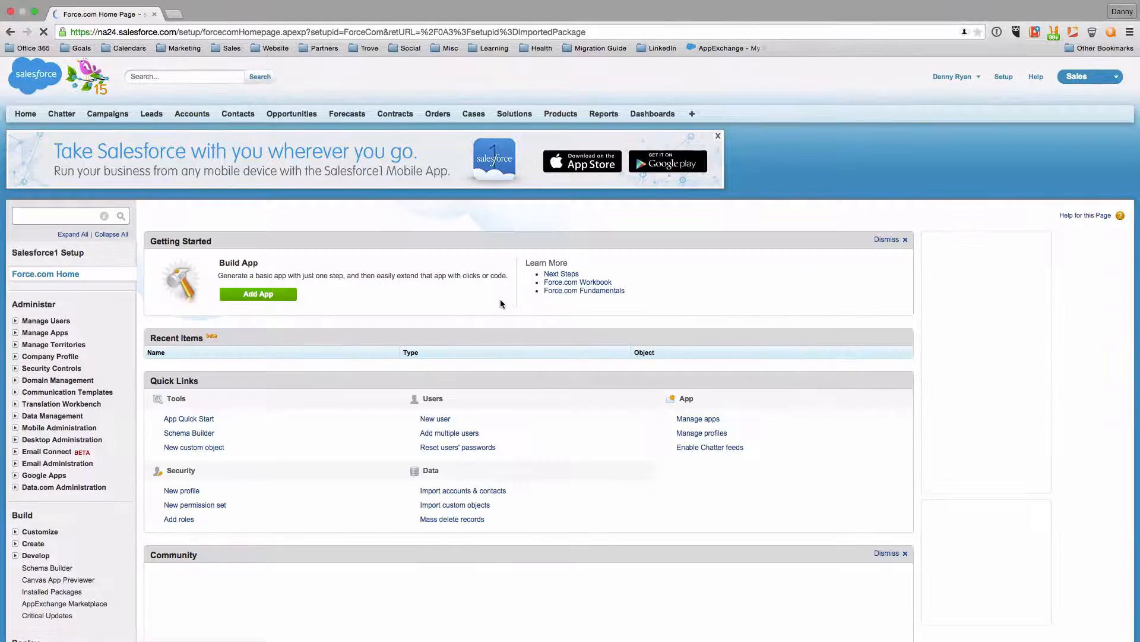
{"action": "left_click", "coordinate": [60, 216]}
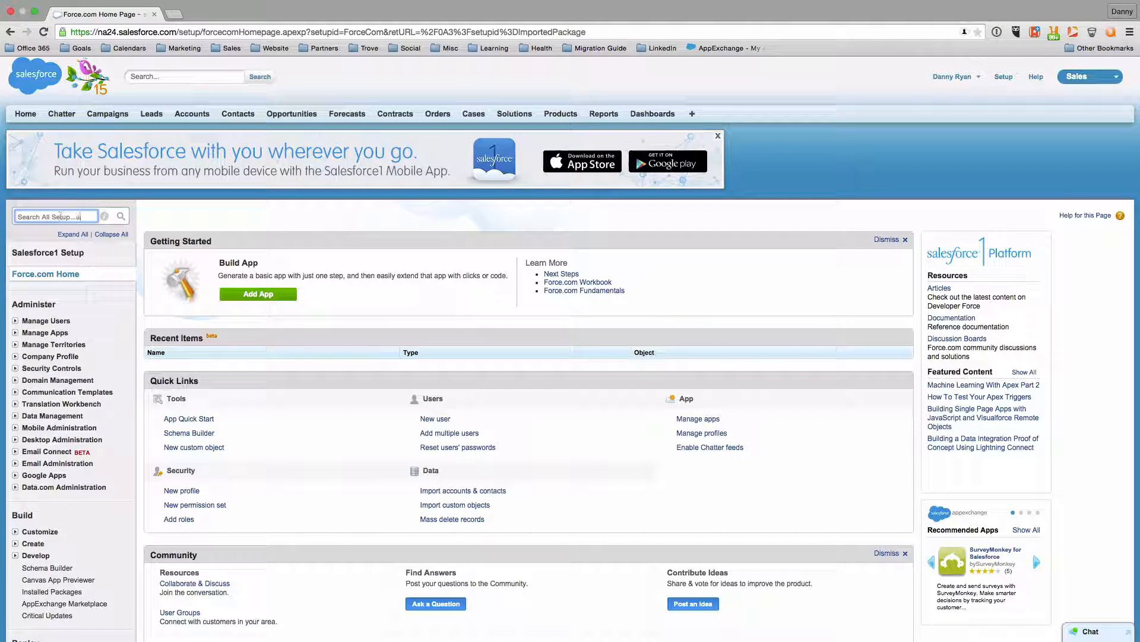
{"action": "type", "text": "a"}
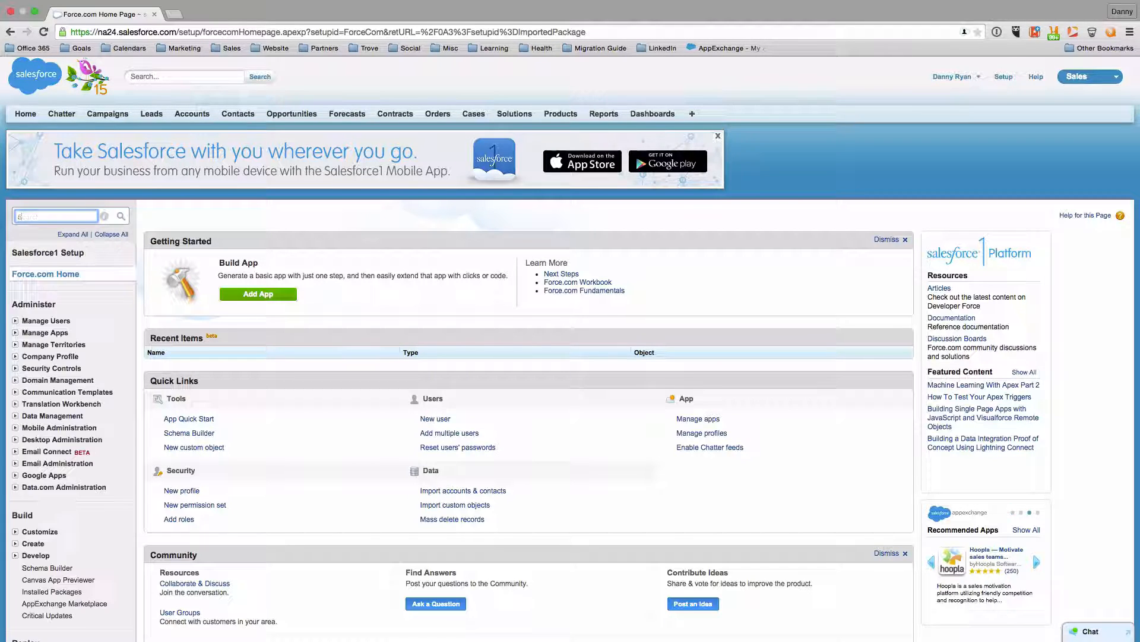
{"action": "type", "text": "uth"}
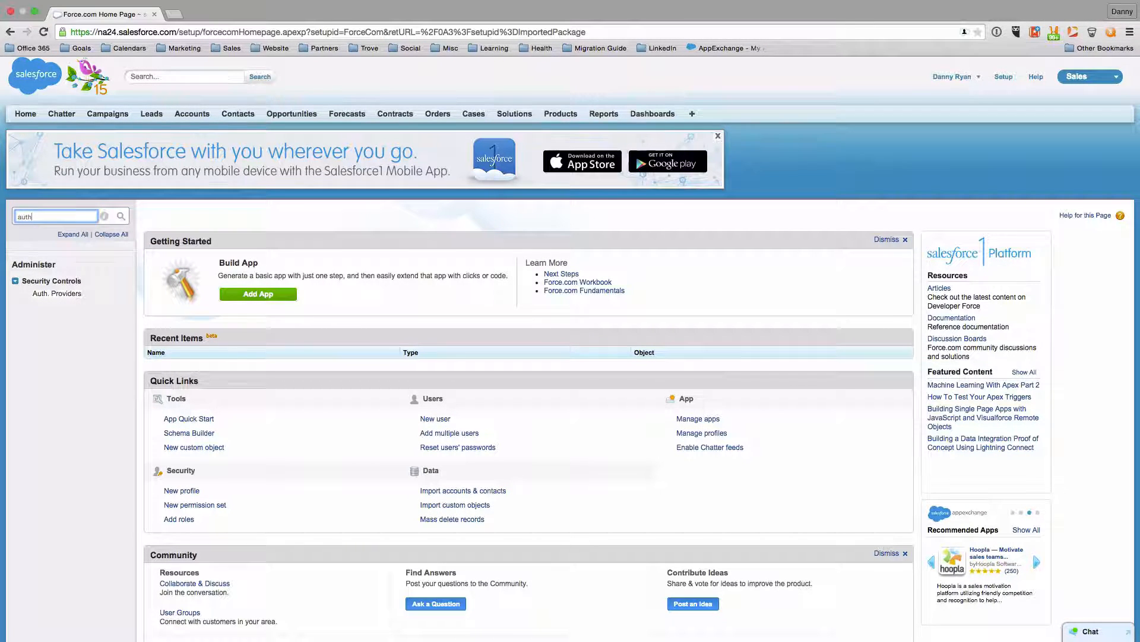
{"action": "left_click", "coordinate": [83, 294]}
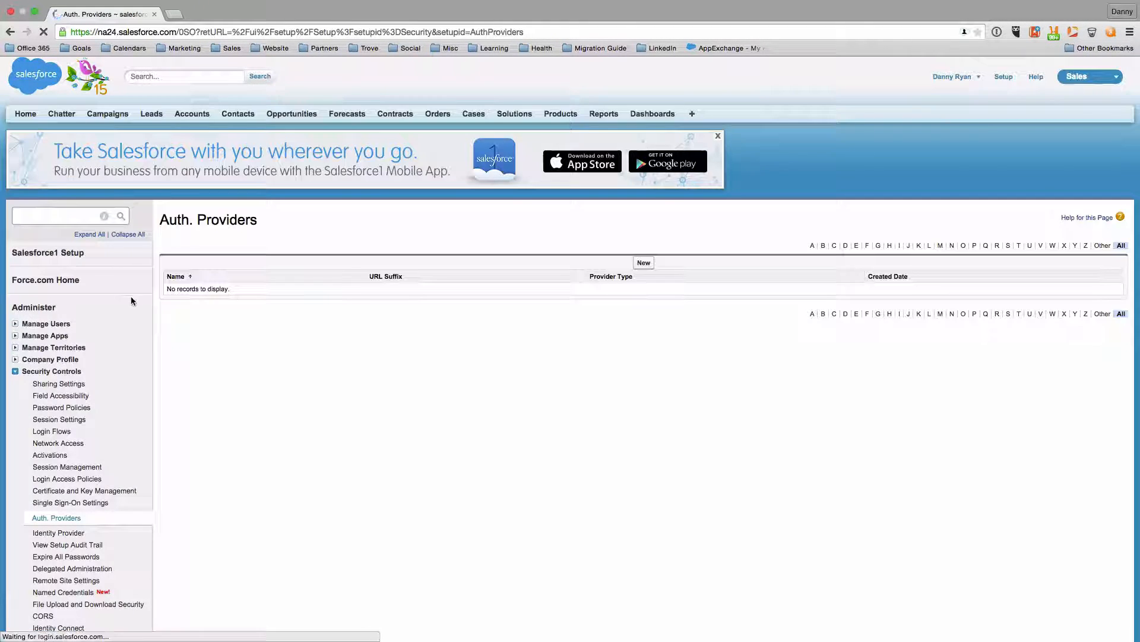
{"action": "left_click", "coordinate": [644, 263]}
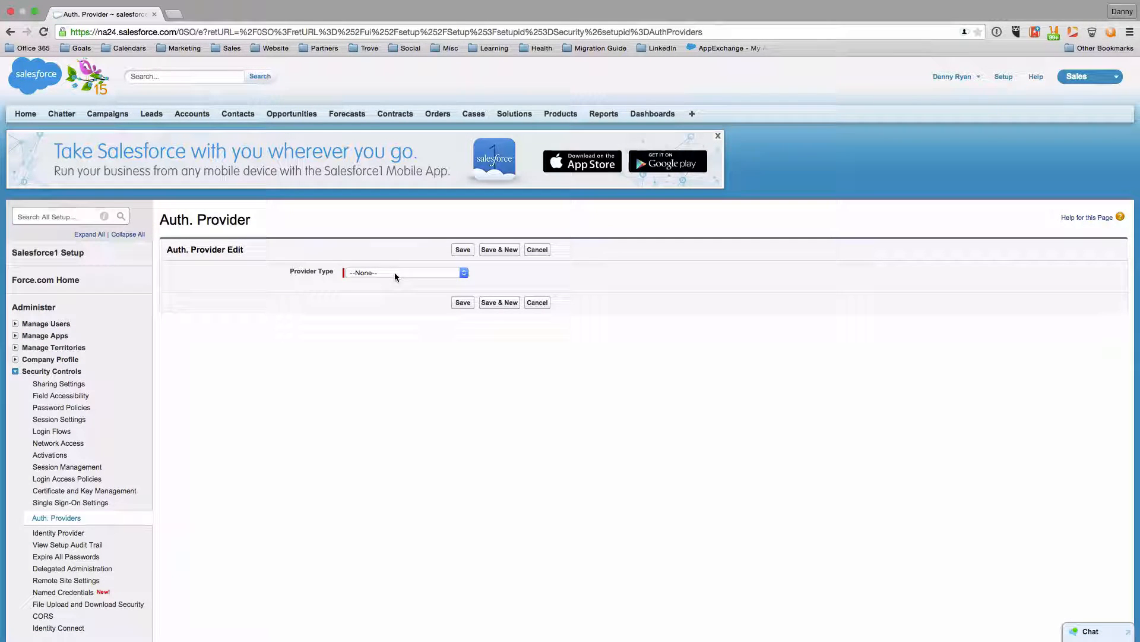
Save a Microsoft Access Control Service auth provider named 'SharePoint'
{"action": "left_click", "coordinate": [394, 272]}
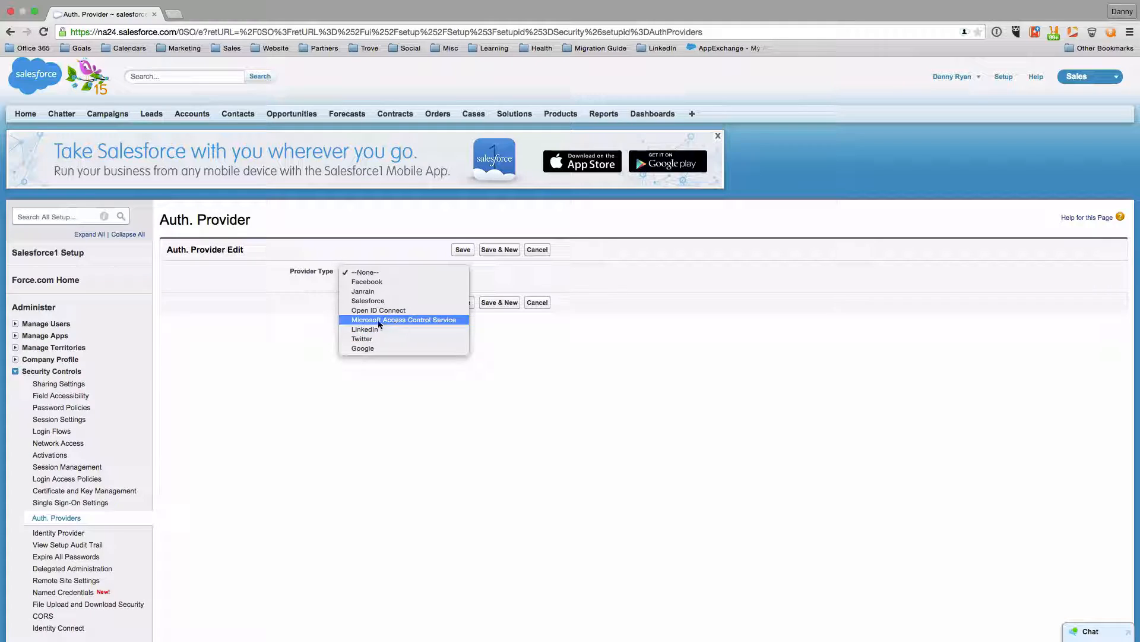
{"action": "left_click", "coordinate": [425, 319]}
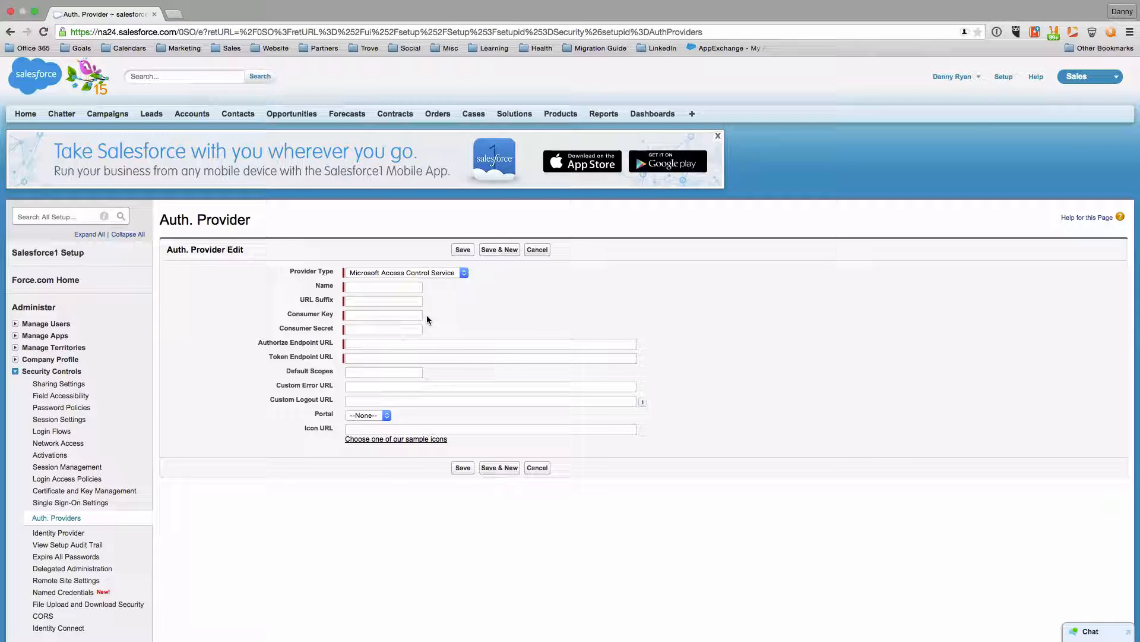
{"action": "left_click", "coordinate": [383, 287]}
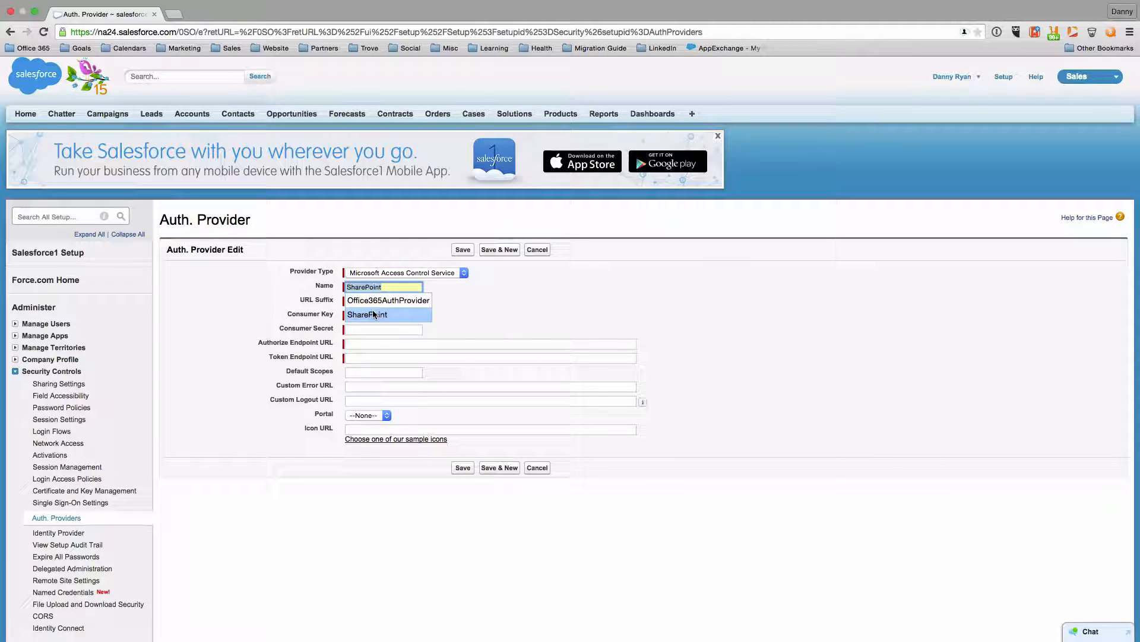
{"action": "left_click", "coordinate": [374, 314]}
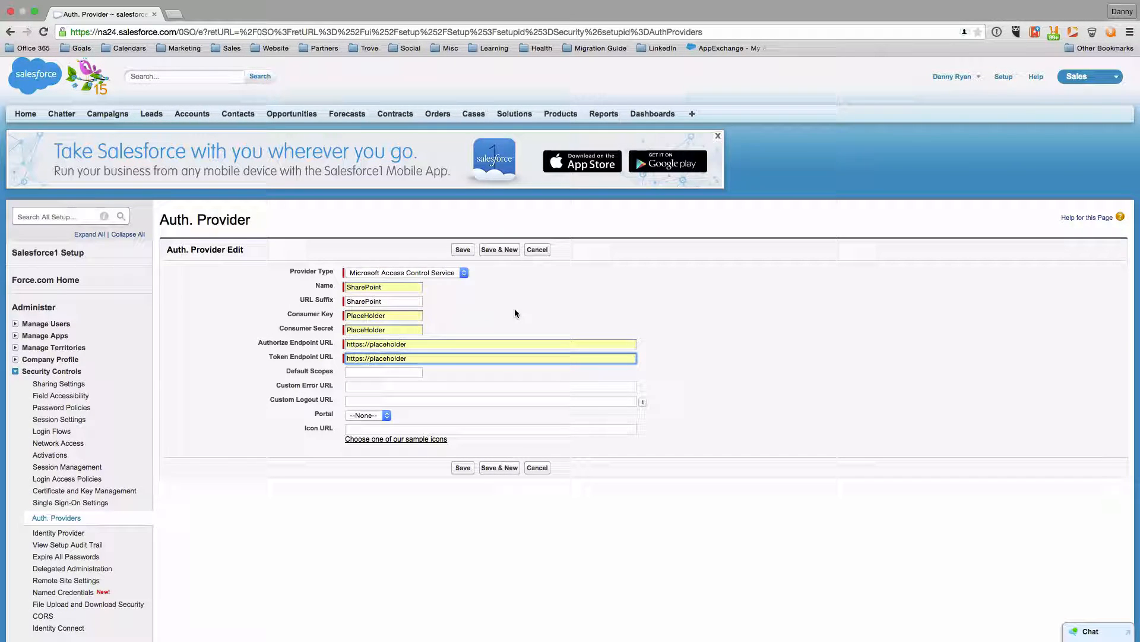
{"action": "left_click", "coordinate": [469, 250]}
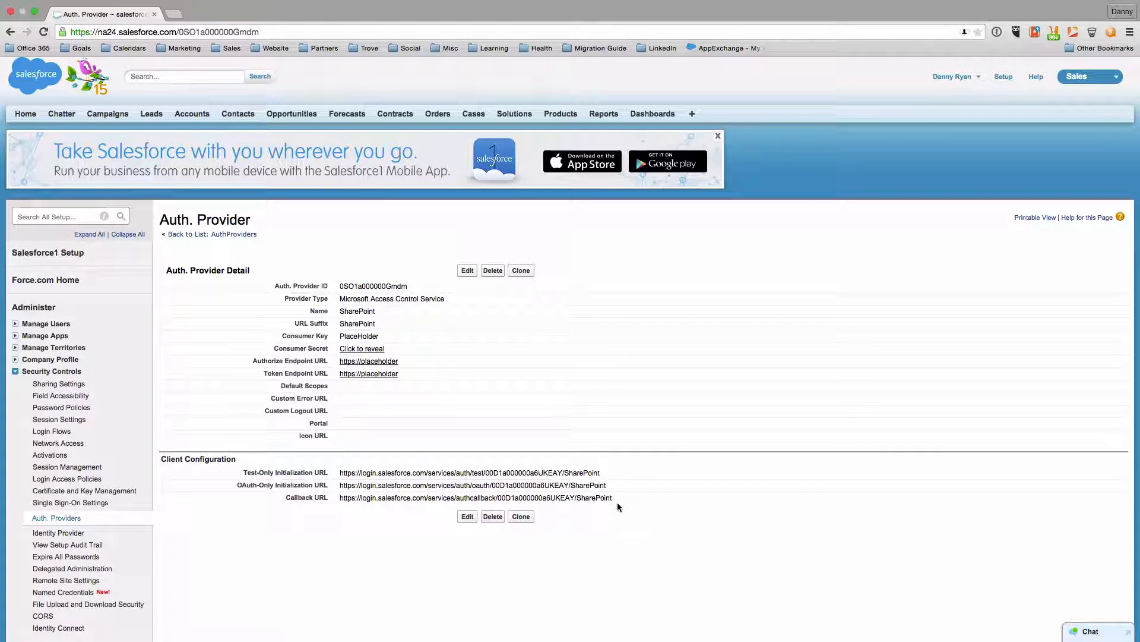
Copy the Callback URL from the SharePoint auth provider's detail page
{"action": "left_click_drag", "start_coordinate": [622, 503], "coordinate": [340, 500]}
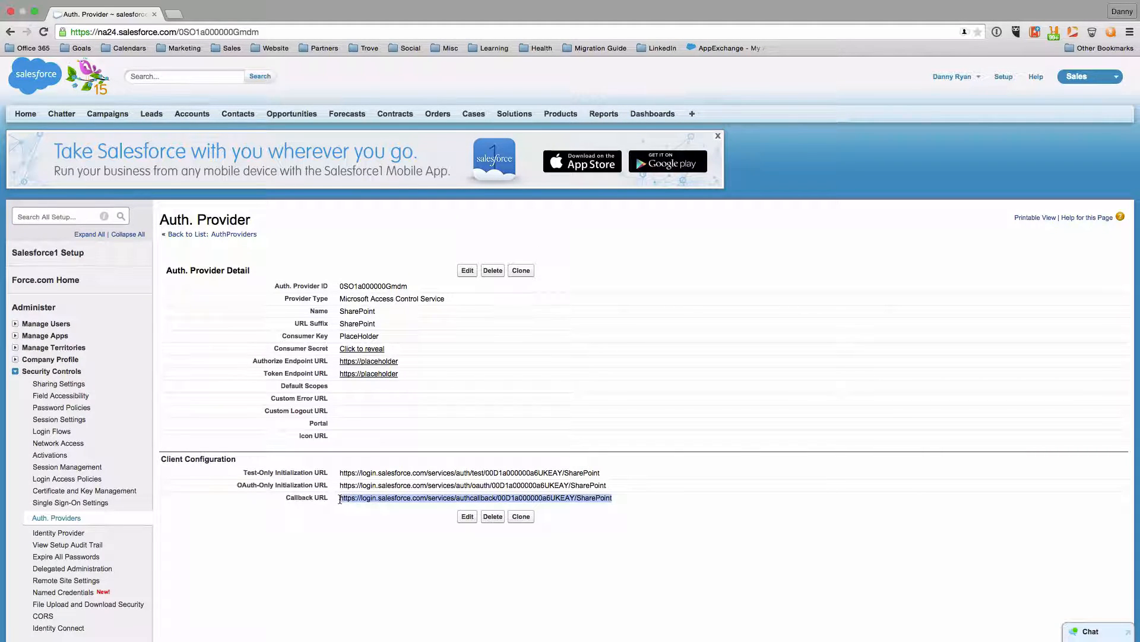
{"action": "right_click", "coordinate": [383, 498]}
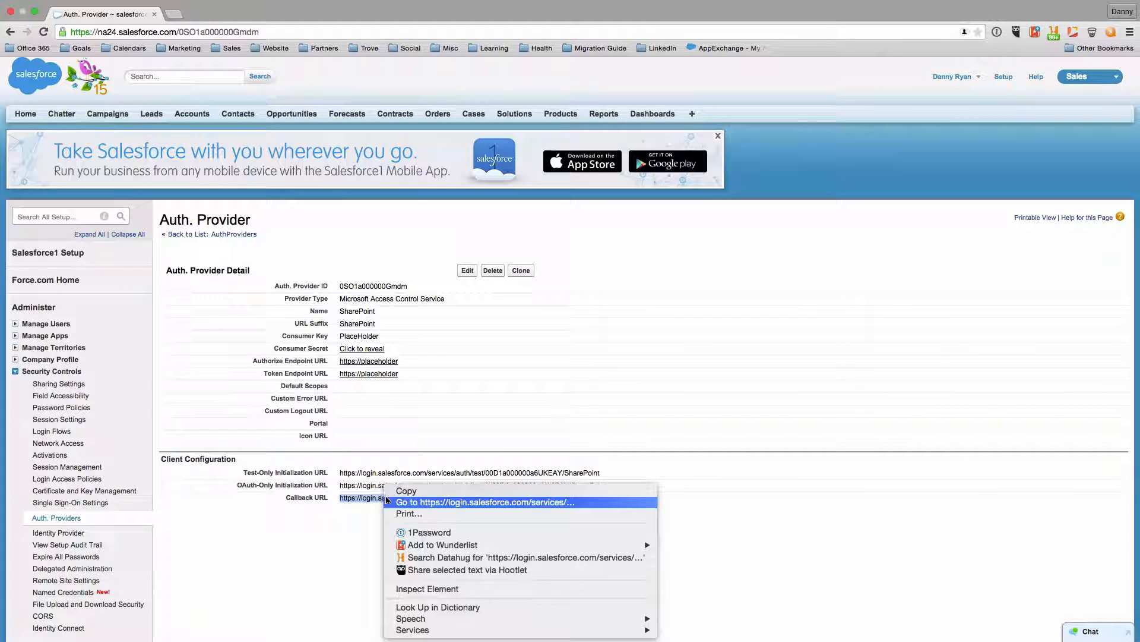
{"action": "left_click", "coordinate": [409, 493]}
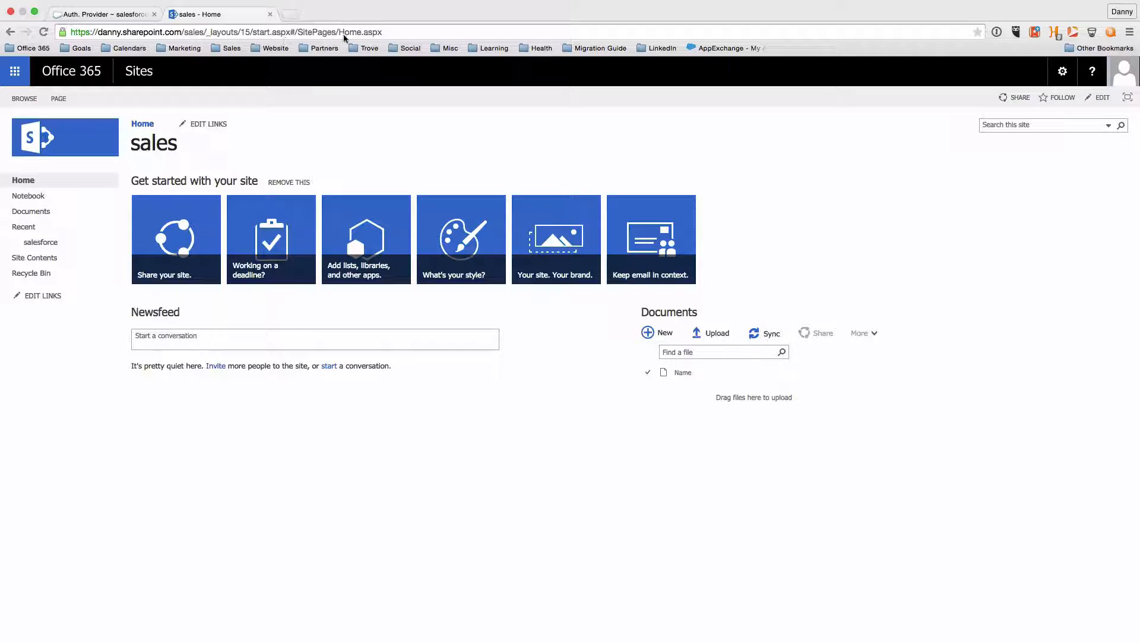
Go to the sales site's appregnew.aspx page to register a new app
{"action": "left_click", "coordinate": [399, 33]}
{"action": "left_click_drag", "start_coordinate": [405, 32], "coordinate": [251, 33]}
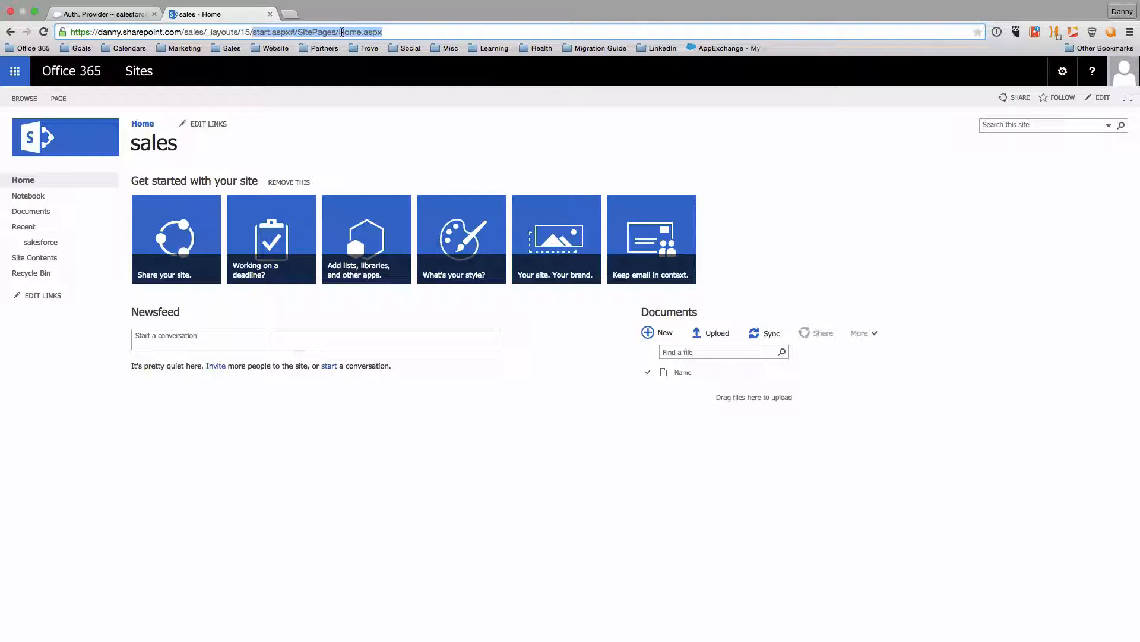
{"action": "type", "text": "appr"}
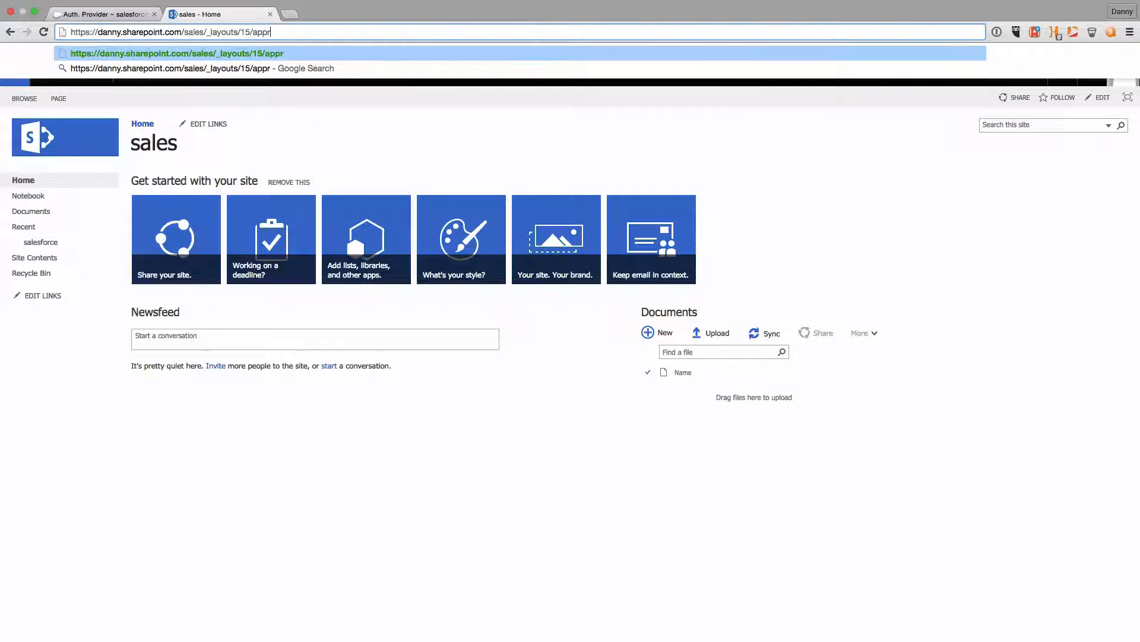
{"action": "type", "text": "egnew"}
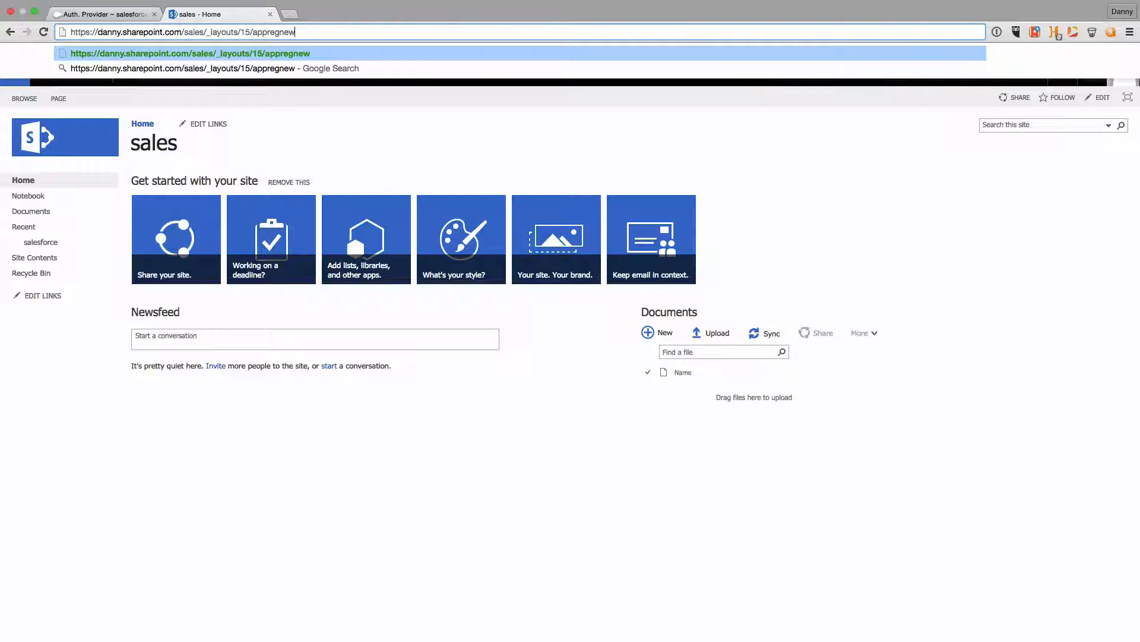
{"action": "type", "text": ".aspx"}
{"action": "key", "text": "Return"}
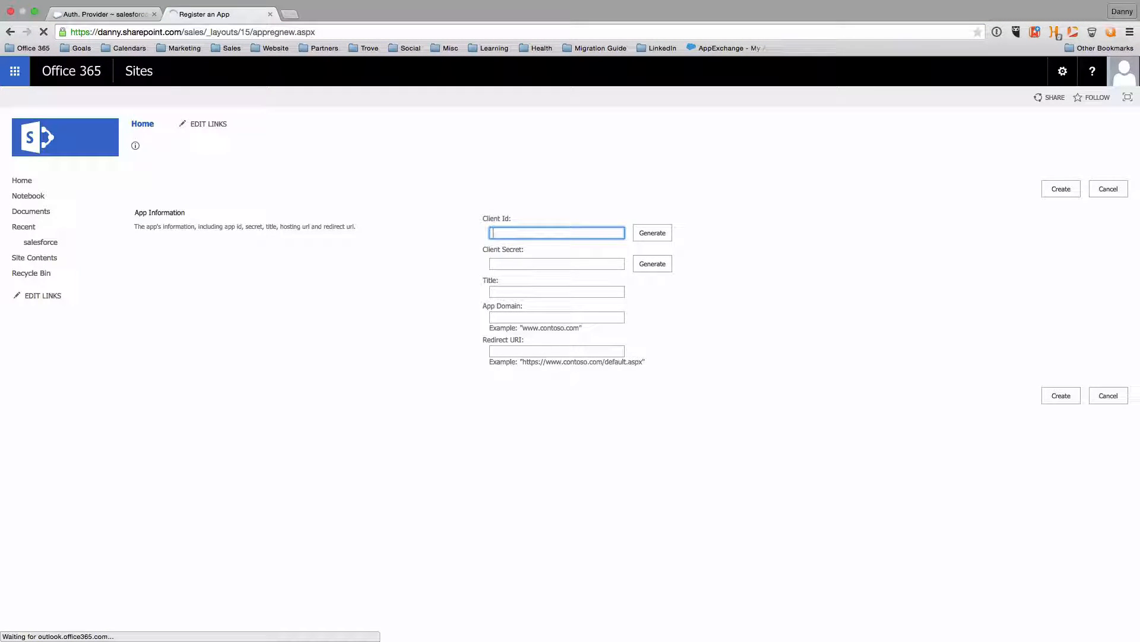
Create app Trove with generated Client Id and Secret, domain login.salesforce.com, pasted callback redirect URI
{"action": "left_click", "coordinate": [653, 234]}
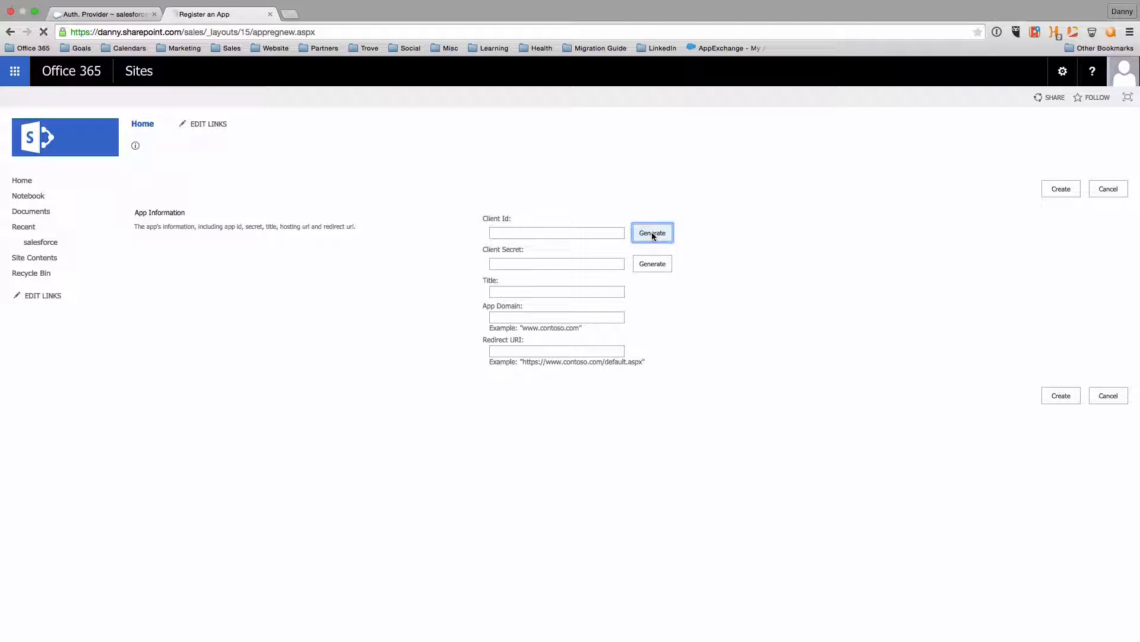
{"action": "left_click", "coordinate": [652, 263]}
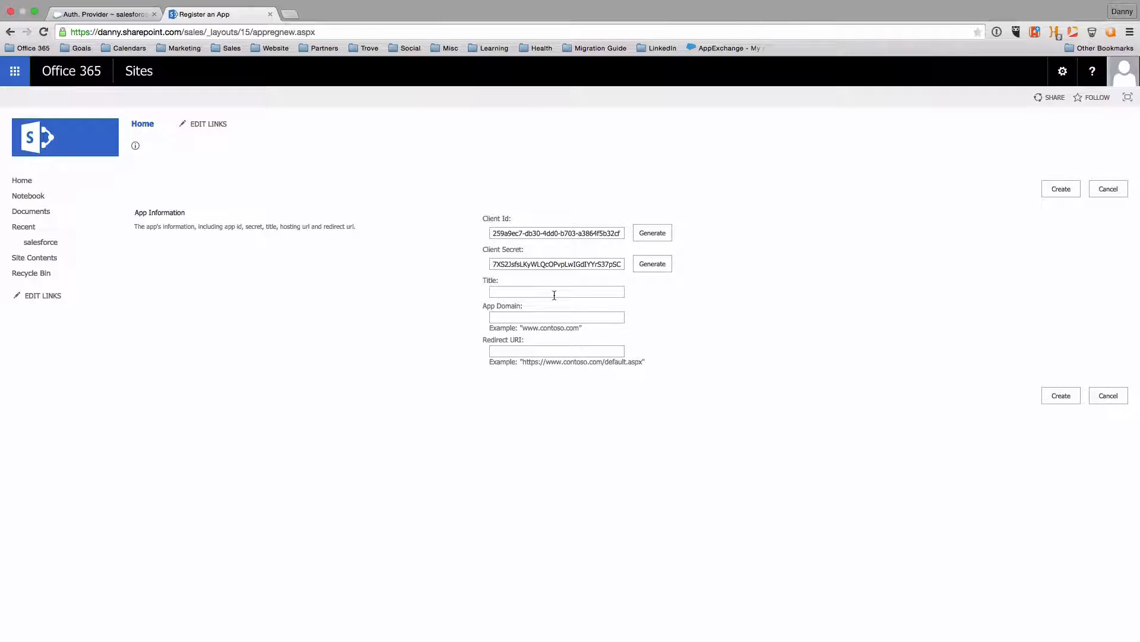
{"action": "left_click", "coordinate": [557, 292]}
{"action": "type", "text": "Trove"}
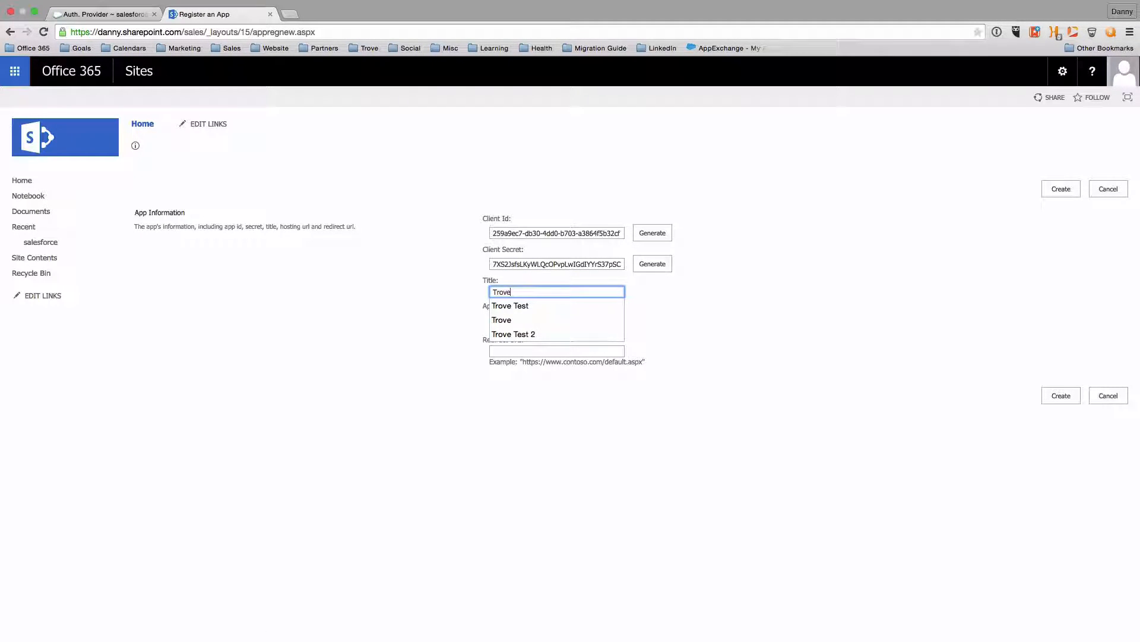
{"action": "key", "text": "Tab"}
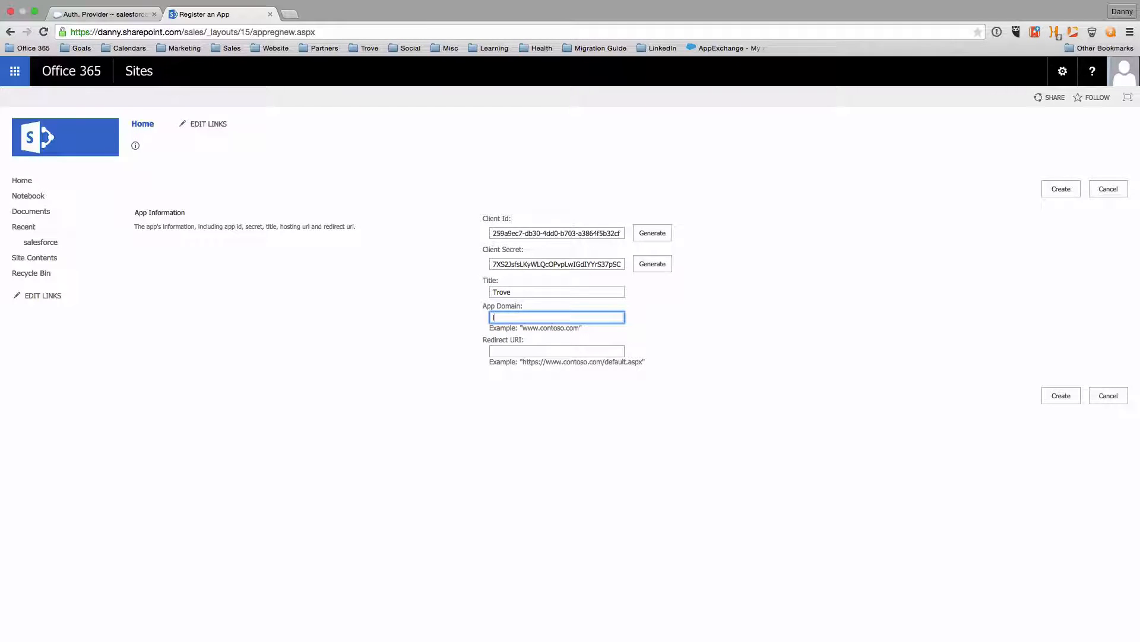
{"action": "type", "text": "login.salesforce.com"}
{"action": "key", "text": "Tab"}
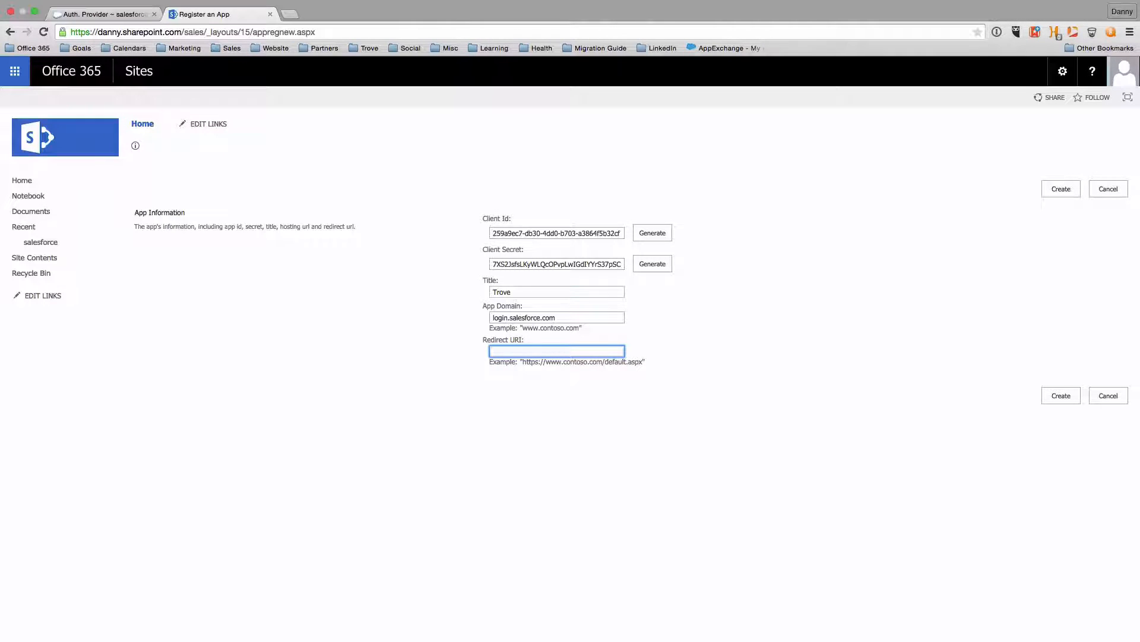
{"action": "key", "text": "super+v"}
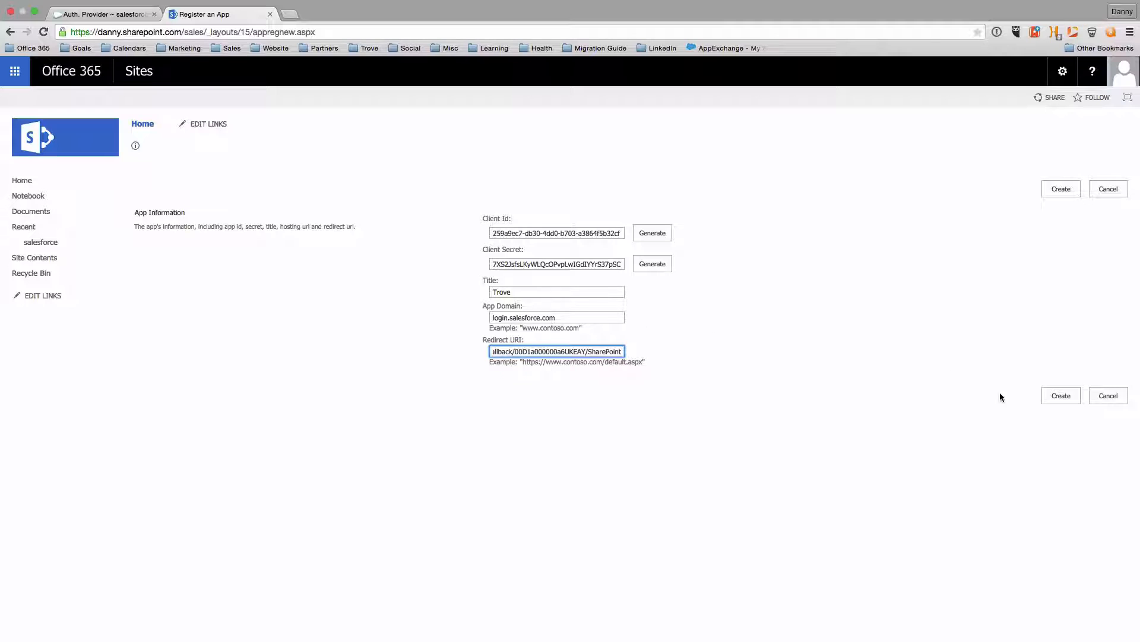
{"action": "left_click", "coordinate": [1060, 395]}
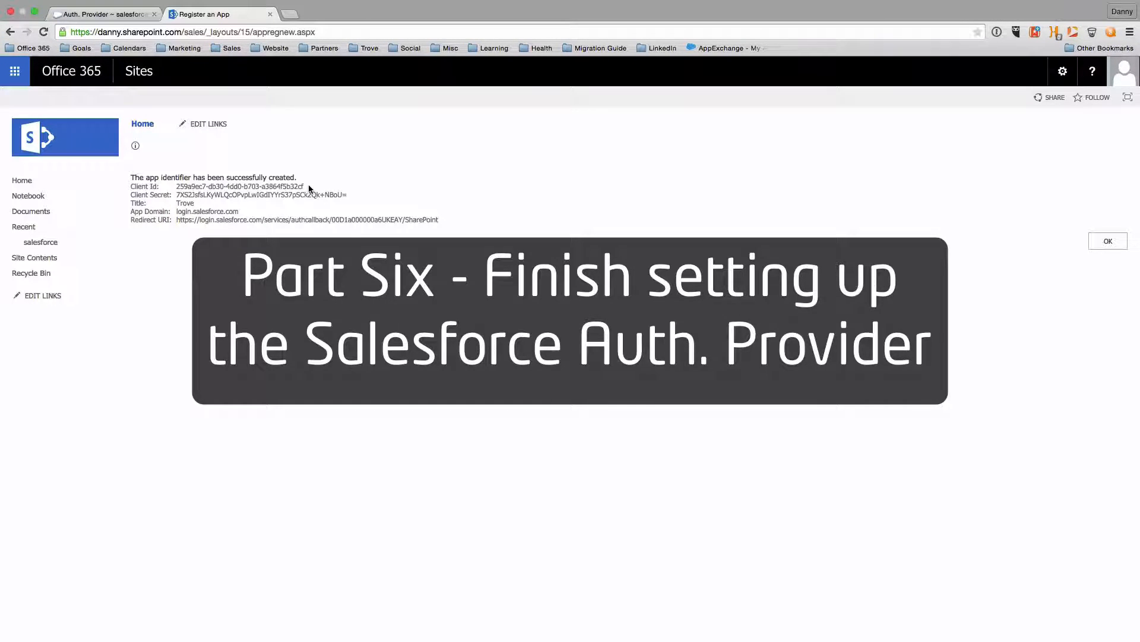
Copy the Trove app's Client Id and return to the Salesforce Auth. Provider tab
{"action": "left_click_drag", "start_coordinate": [306, 186], "coordinate": [174, 188]}
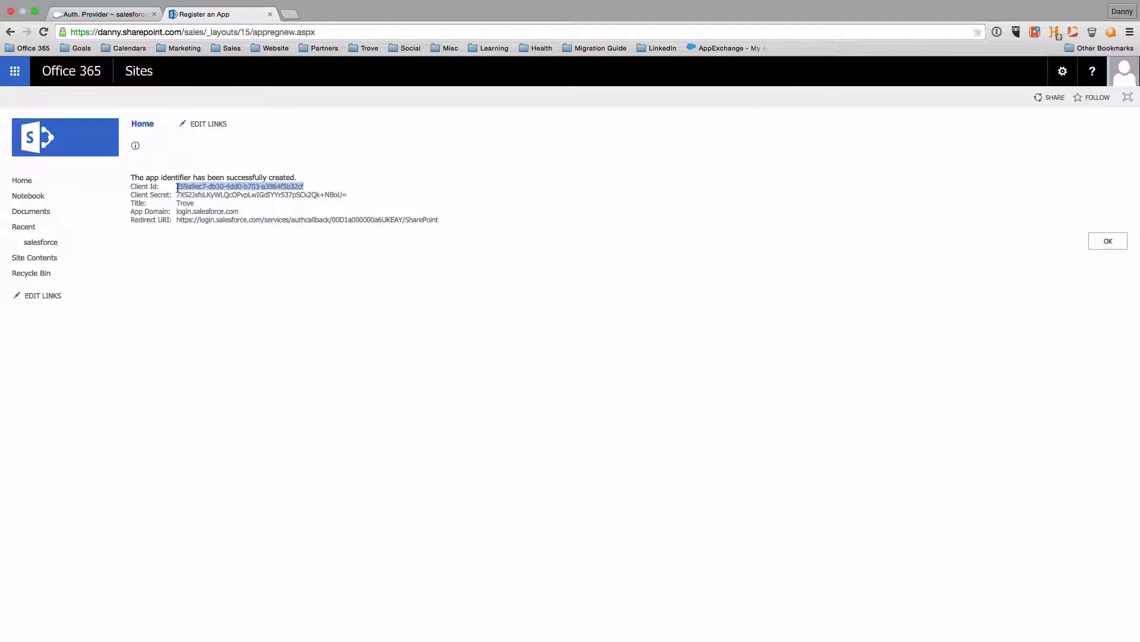
{"action": "right_click", "coordinate": [213, 187]}
{"action": "left_click", "coordinate": [240, 191]}
{"action": "left_click", "coordinate": [101, 14]}
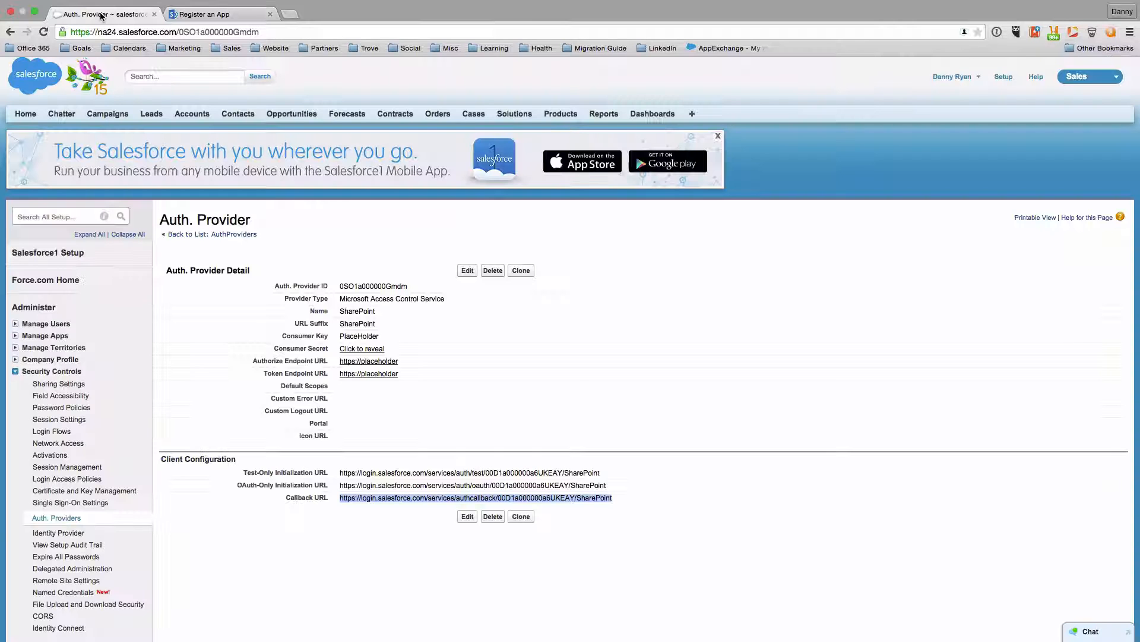
Edit the auth provider and paste the SharePoint Client Id as its Consumer Key
{"action": "left_click", "coordinate": [466, 275]}
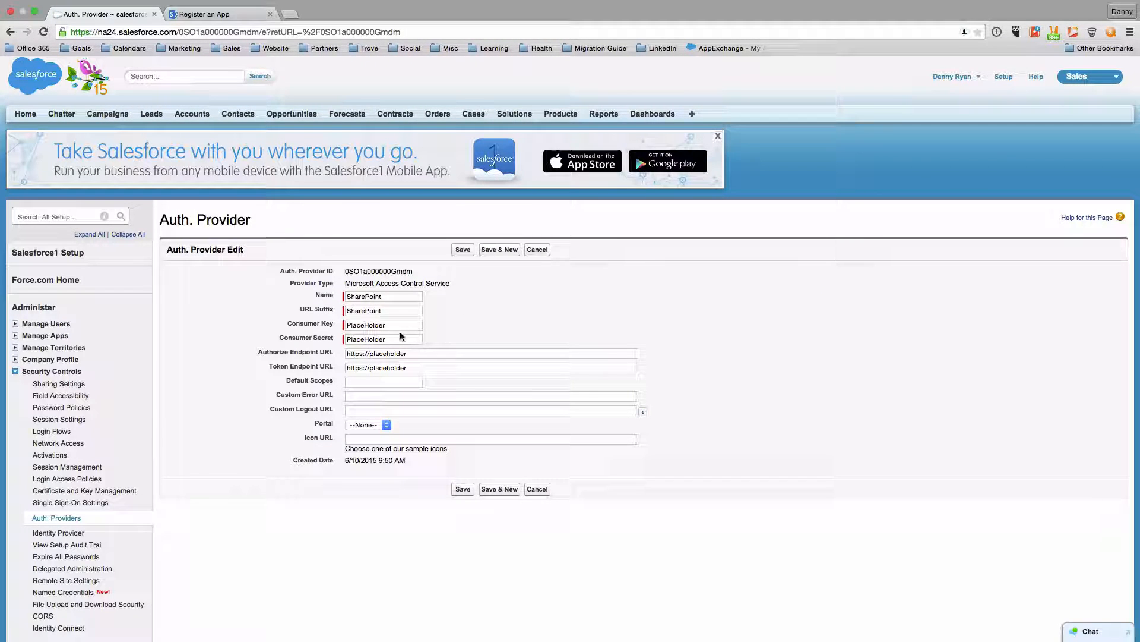
{"action": "double_click", "coordinate": [364, 326]}
{"action": "right_click", "coordinate": [364, 327]}
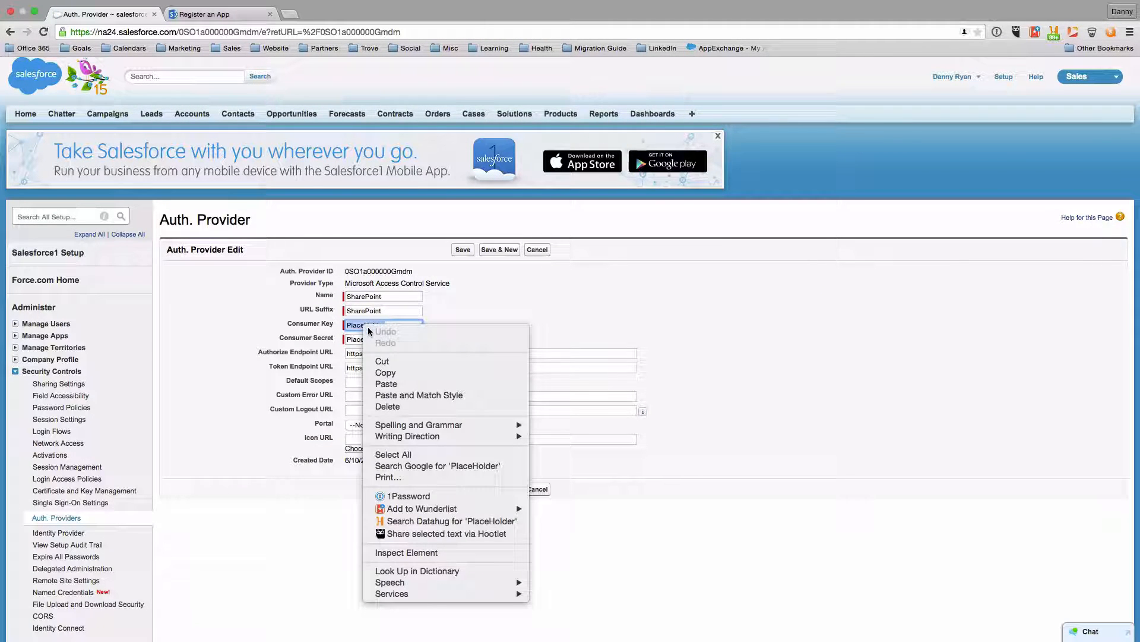
{"action": "left_click", "coordinate": [386, 384]}
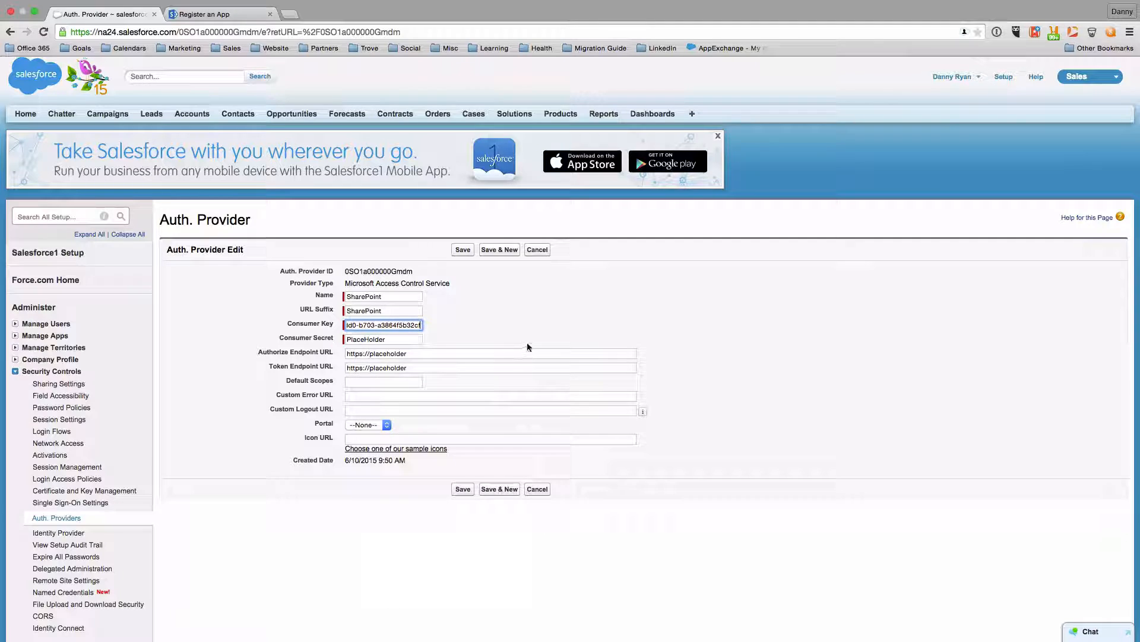
Copy the SharePoint app's Client Secret and paste it as the Consumer Secret
{"action": "left_click", "coordinate": [221, 15]}
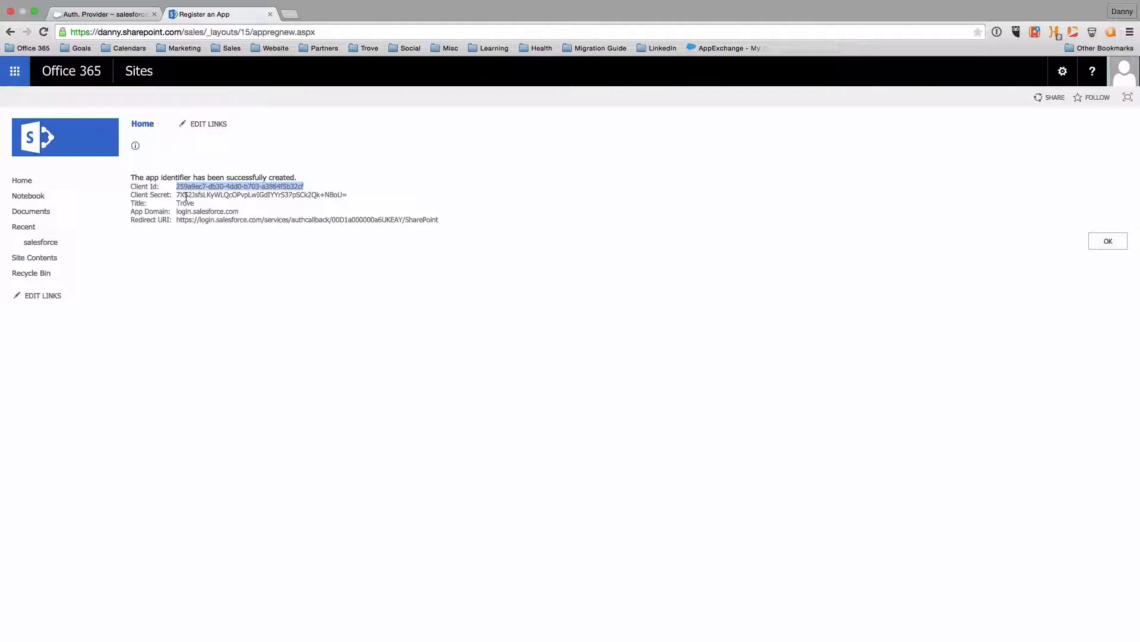
{"action": "left_click_drag", "start_coordinate": [177, 195], "coordinate": [357, 194]}
{"action": "right_click", "coordinate": [328, 196]}
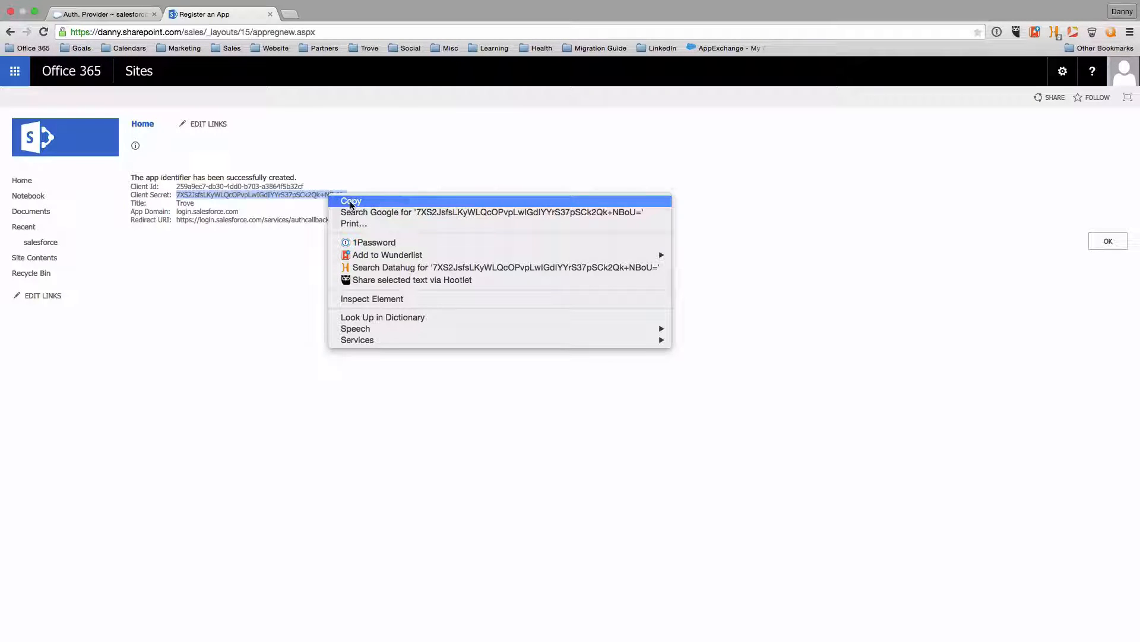
{"action": "left_click", "coordinate": [351, 200]}
{"action": "left_click", "coordinate": [123, 15]}
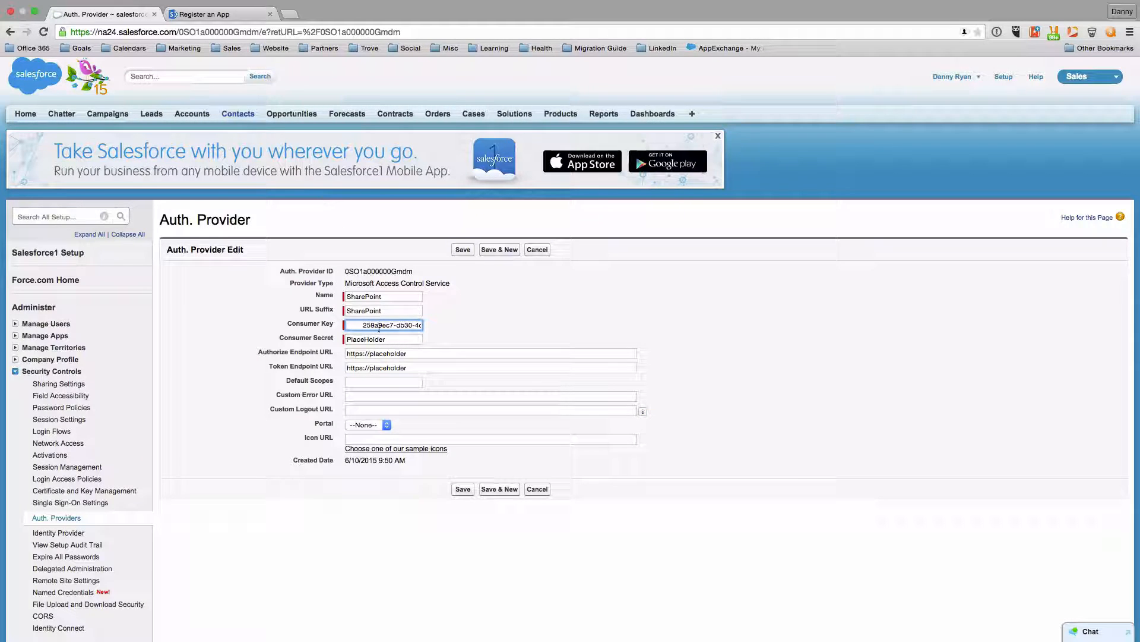
{"action": "double_click", "coordinate": [368, 339]}
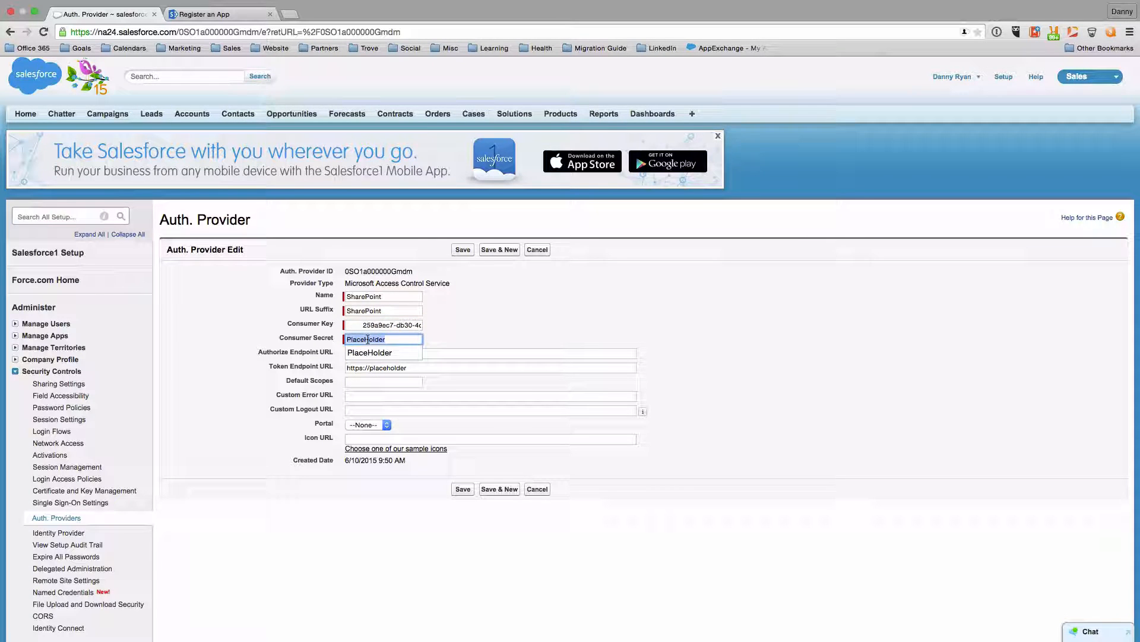
{"action": "right_click", "coordinate": [368, 339]}
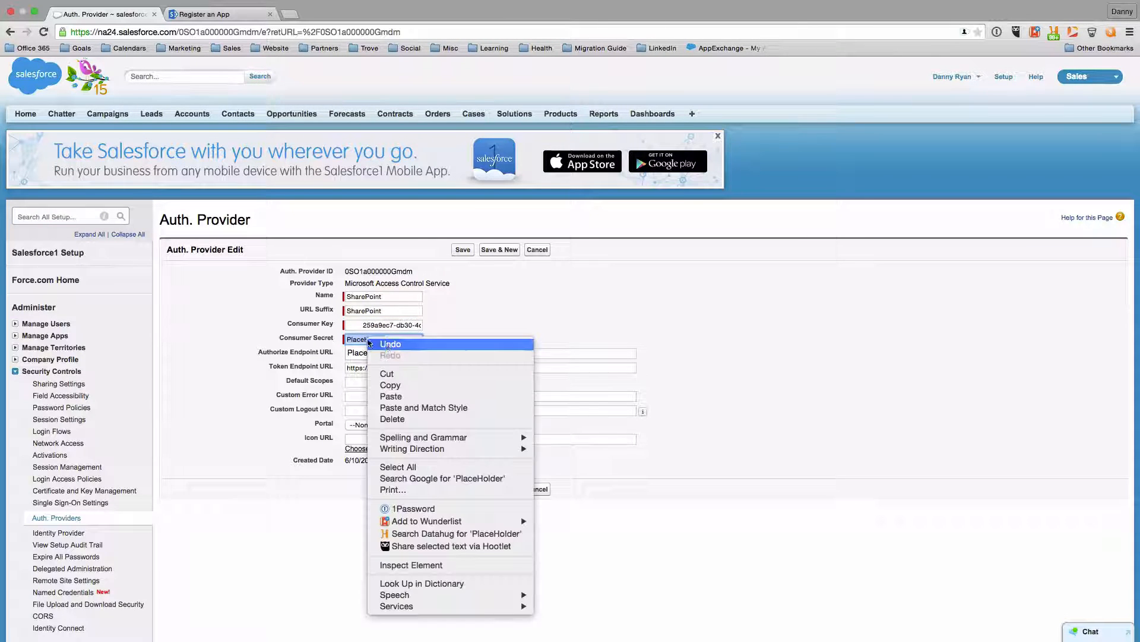
{"action": "left_click", "coordinate": [391, 395]}
Trim leading spaces from the Consumer Key, complete the endpoint URLs, and save the provider
{"action": "left_click_drag", "start_coordinate": [364, 325], "coordinate": [324, 324]}
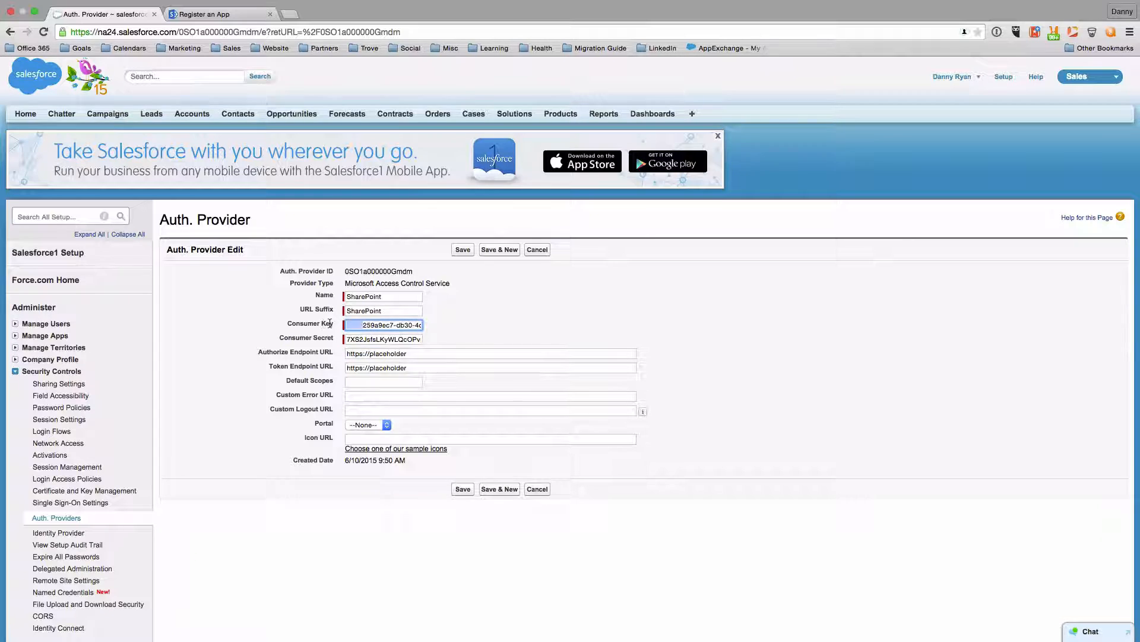
{"action": "key", "text": "BackSpace"}
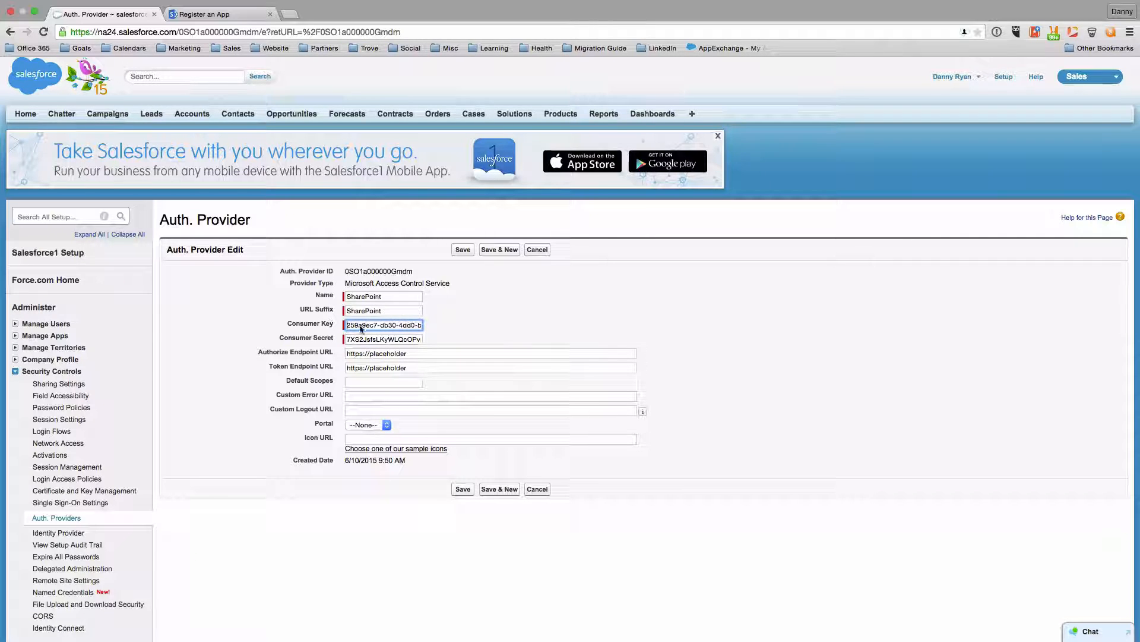
{"action": "left_click", "coordinate": [508, 326]}
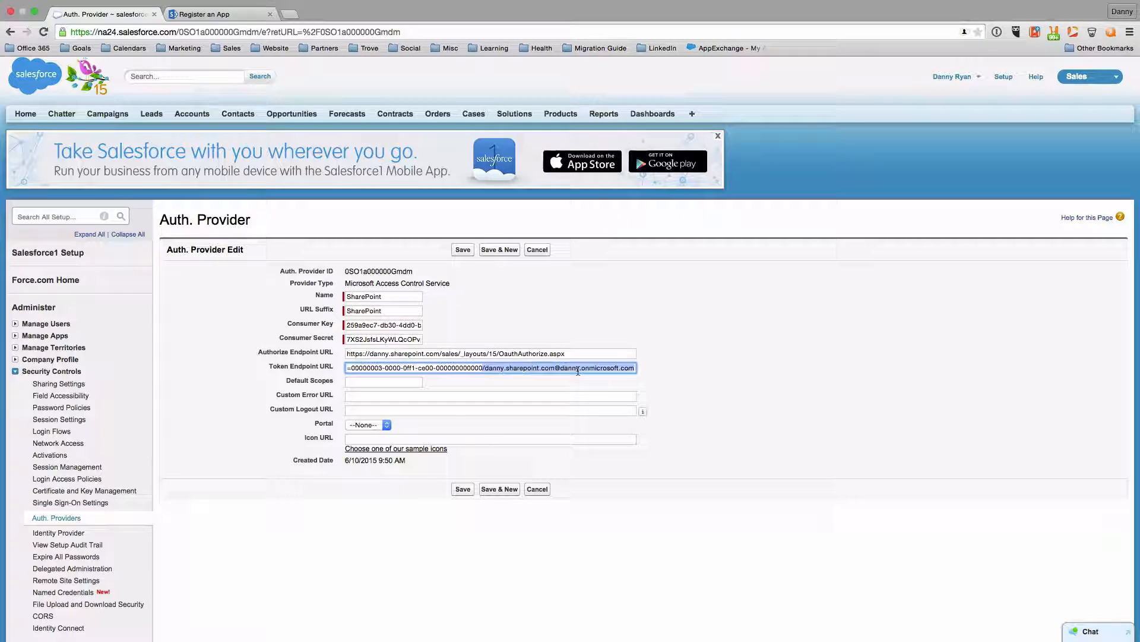
{"action": "left_click", "coordinate": [369, 368]}
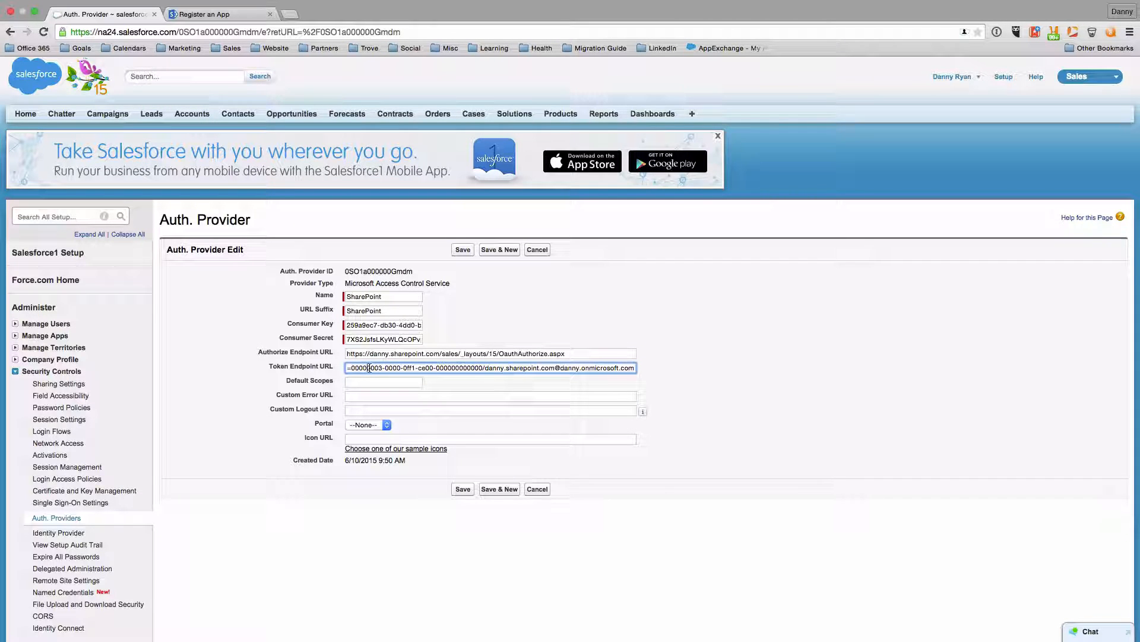
{"action": "left_click", "coordinate": [463, 491]}
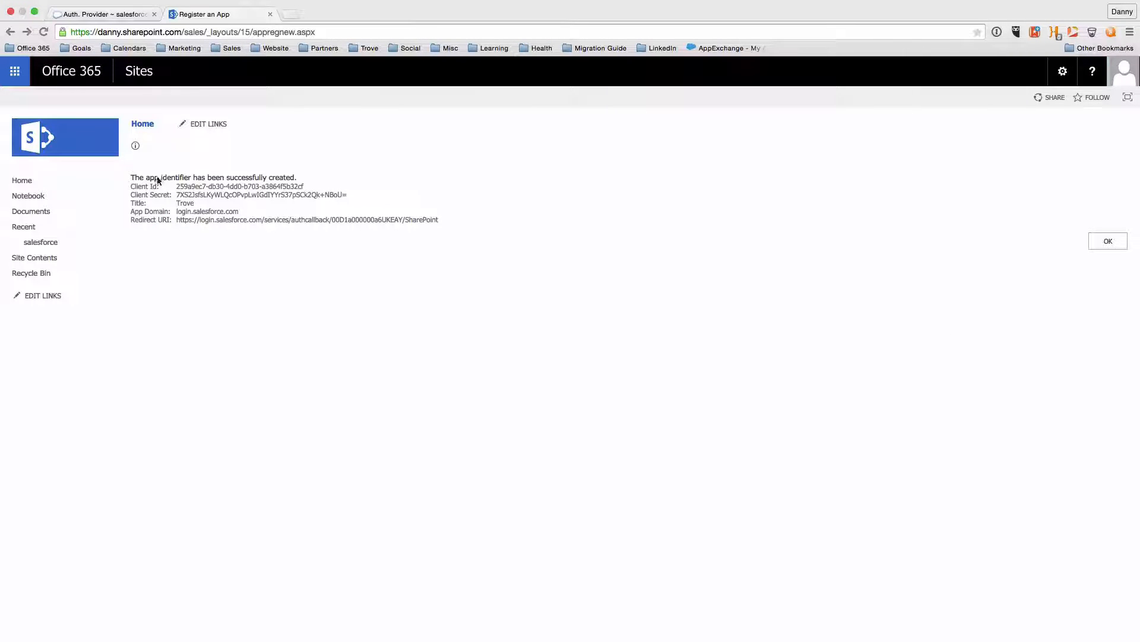
Copy the registered app's Client Id from the confirmation page
{"action": "left_click_drag", "start_coordinate": [176, 186], "coordinate": [298, 187]}
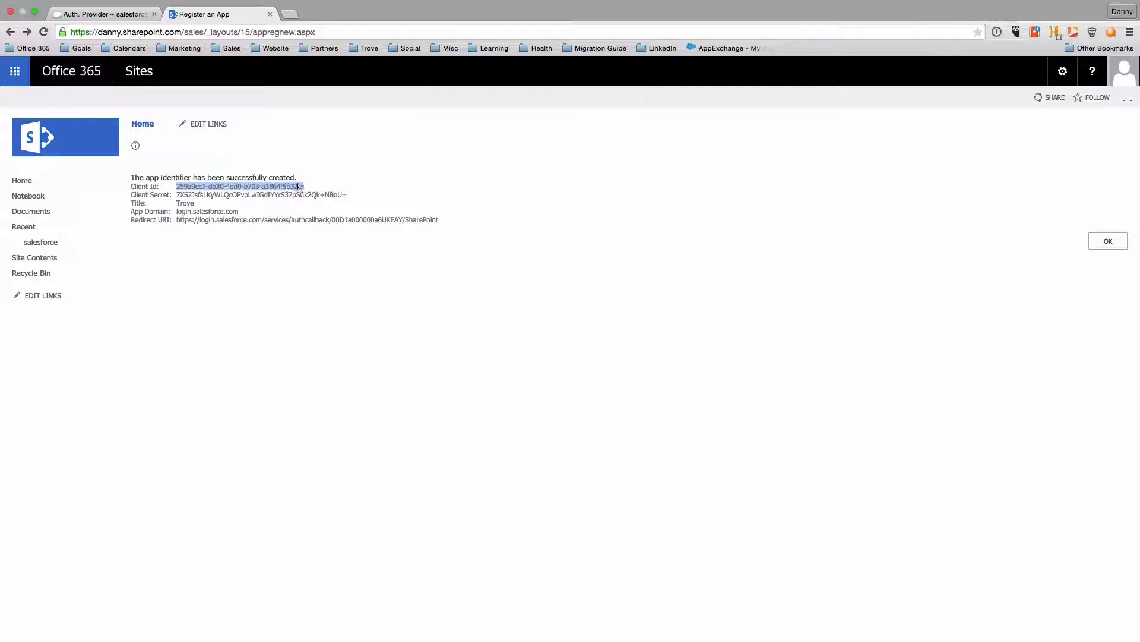
{"action": "right_click", "coordinate": [288, 188]}
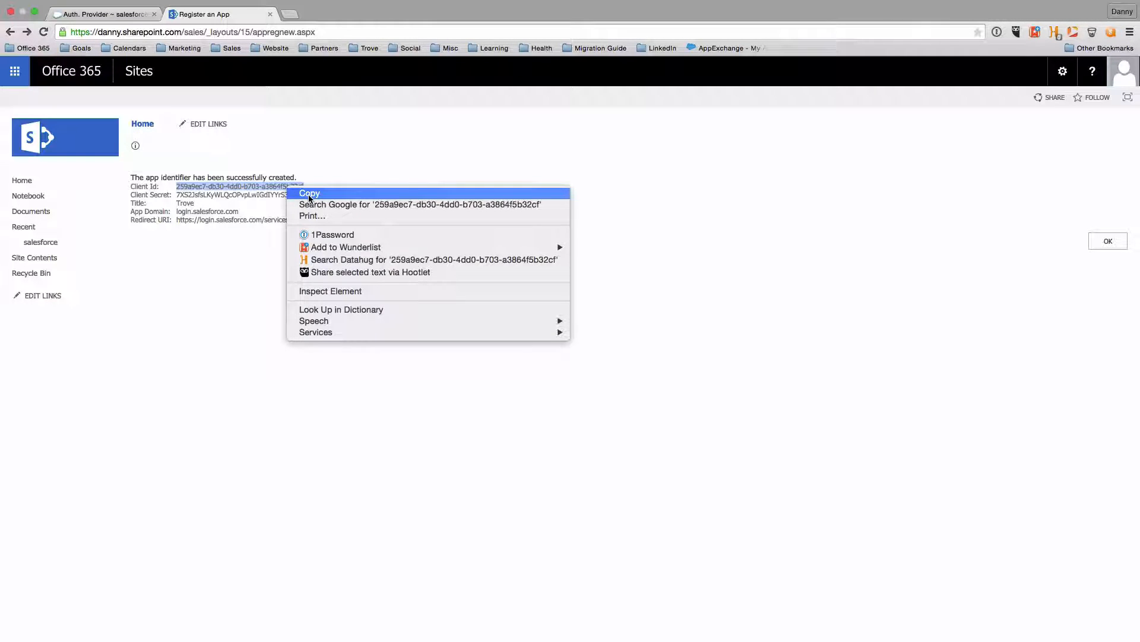
{"action": "left_click", "coordinate": [309, 194]}
Change the address from appregnew.aspx to appinv.aspx to reach the permission page
{"action": "left_click", "coordinate": [274, 34]}
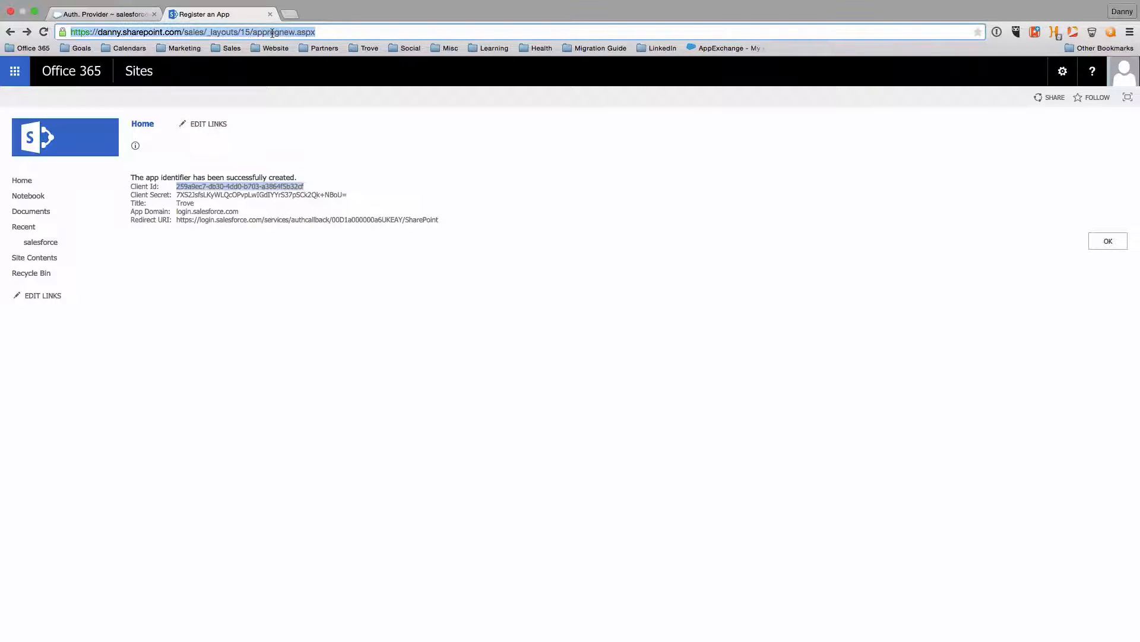
{"action": "left_click_drag", "start_coordinate": [268, 33], "coordinate": [293, 34]}
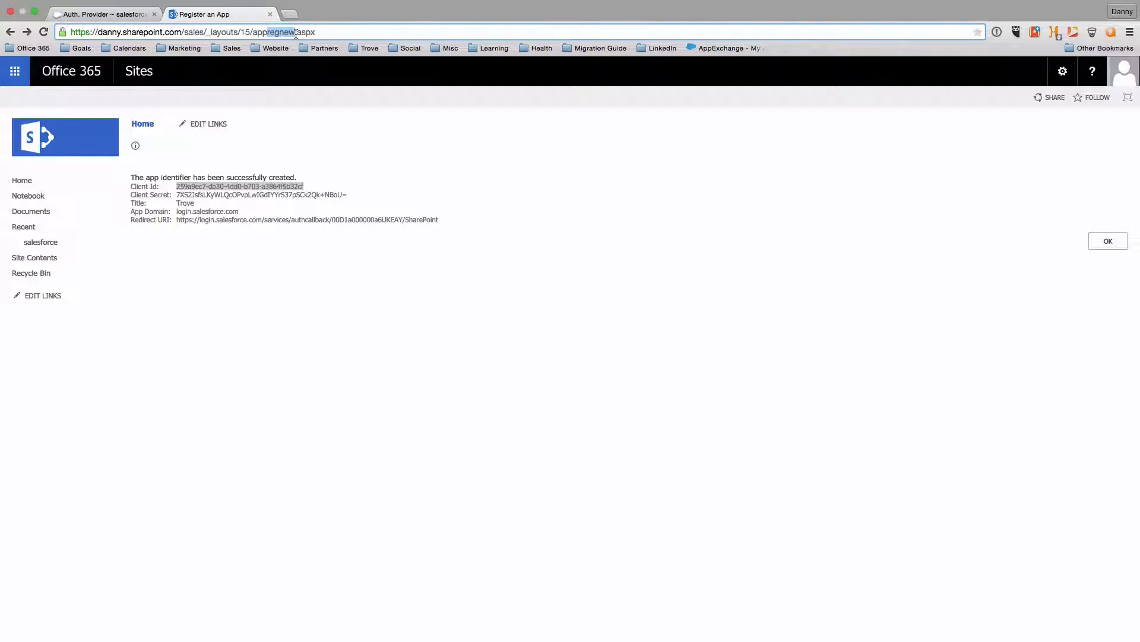
{"action": "type", "text": "inv"}
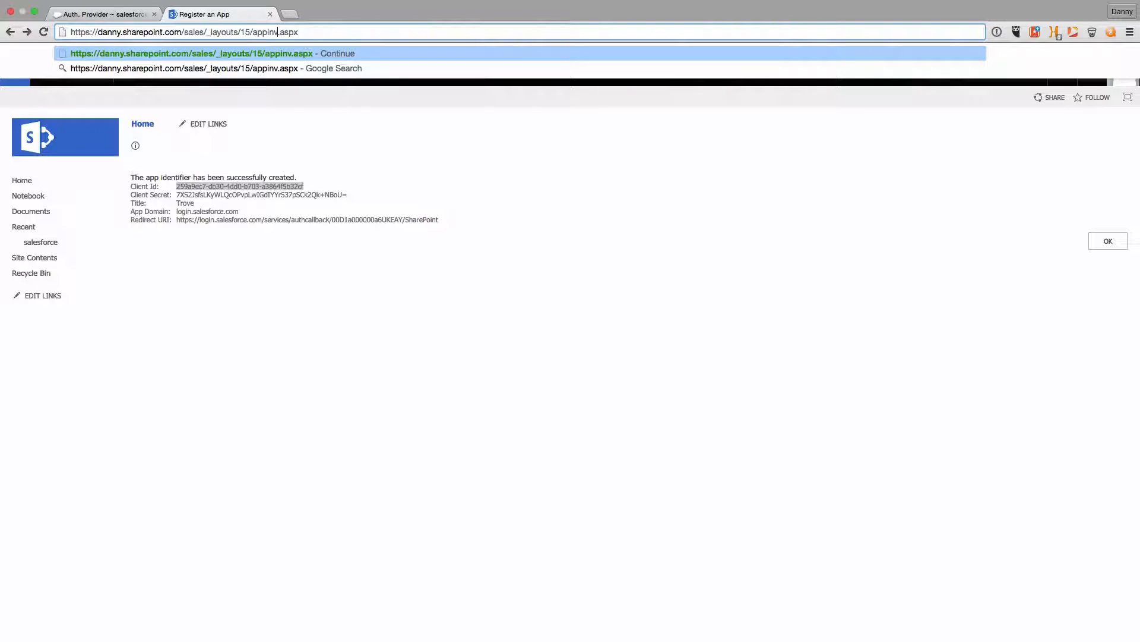
{"action": "key", "text": "Return"}
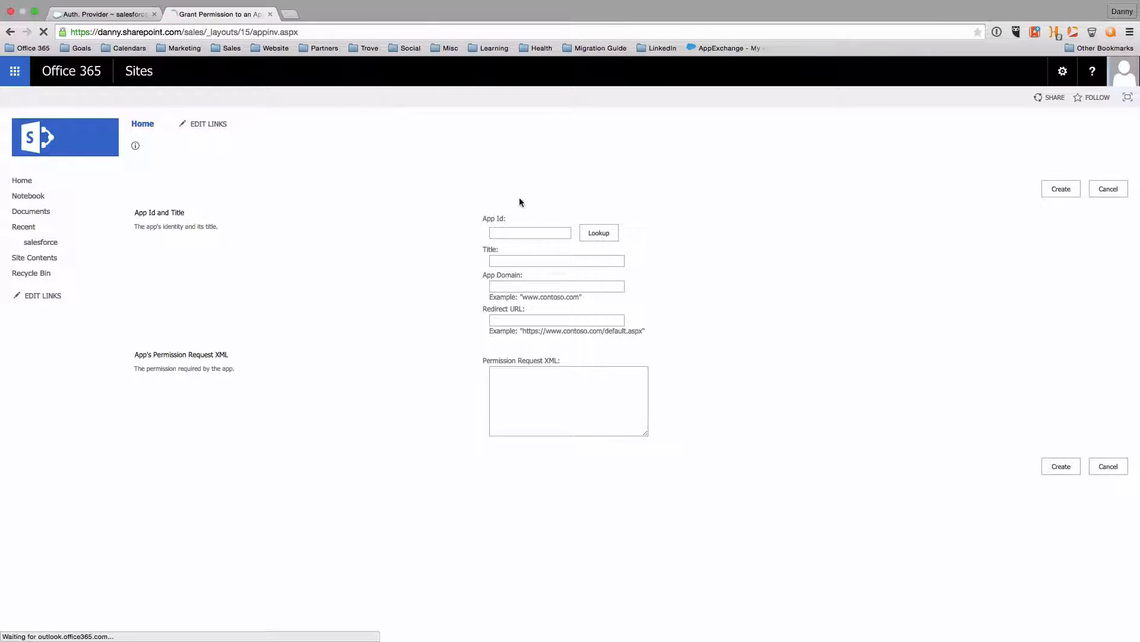
Look up the Client Id as App Id, submit the site-collection Write permission XML, and trust Trove
{"action": "left_click", "coordinate": [508, 233]}
{"action": "right_click", "coordinate": [508, 233]}
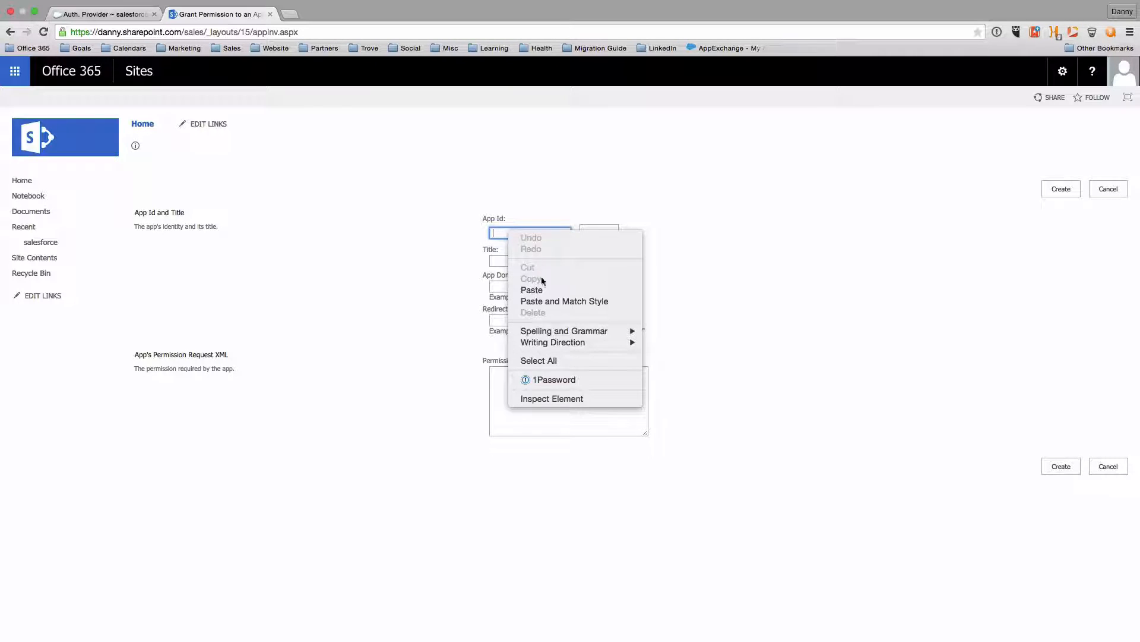
{"action": "left_click", "coordinate": [543, 289]}
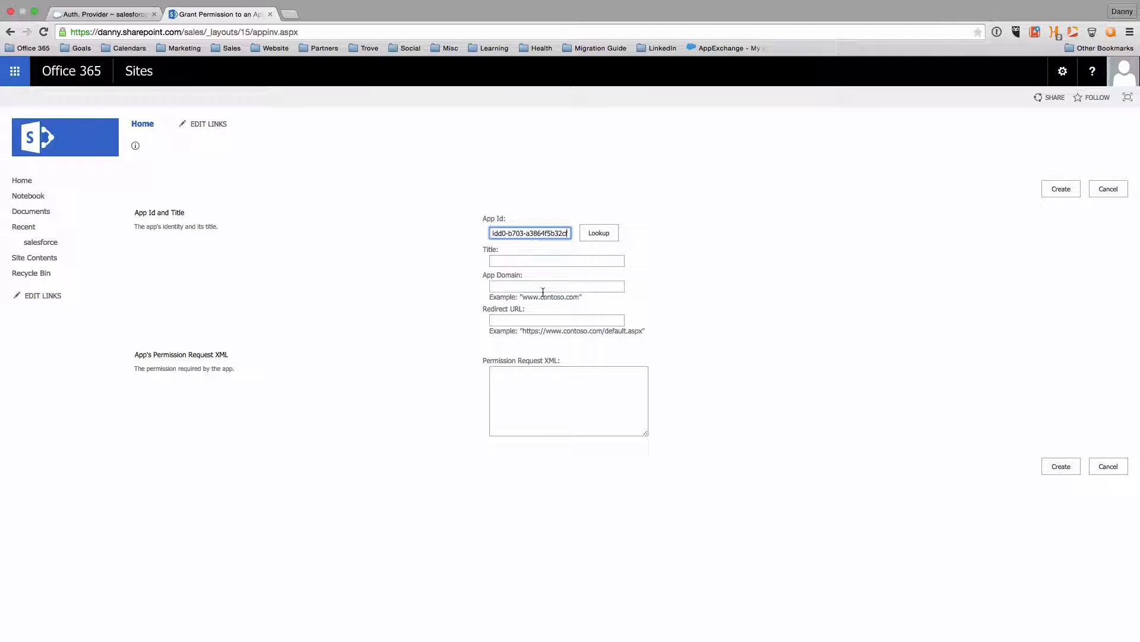
{"action": "left_click", "coordinate": [598, 236]}
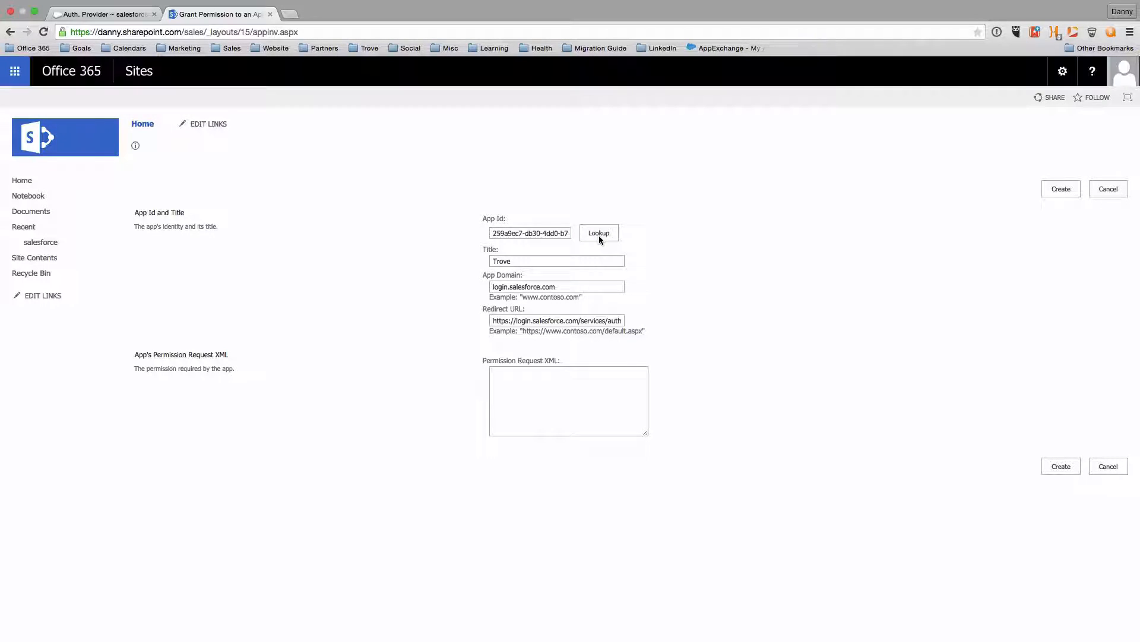
{"action": "left_click", "coordinate": [598, 235]}
{"action": "key", "text": "super+v"}
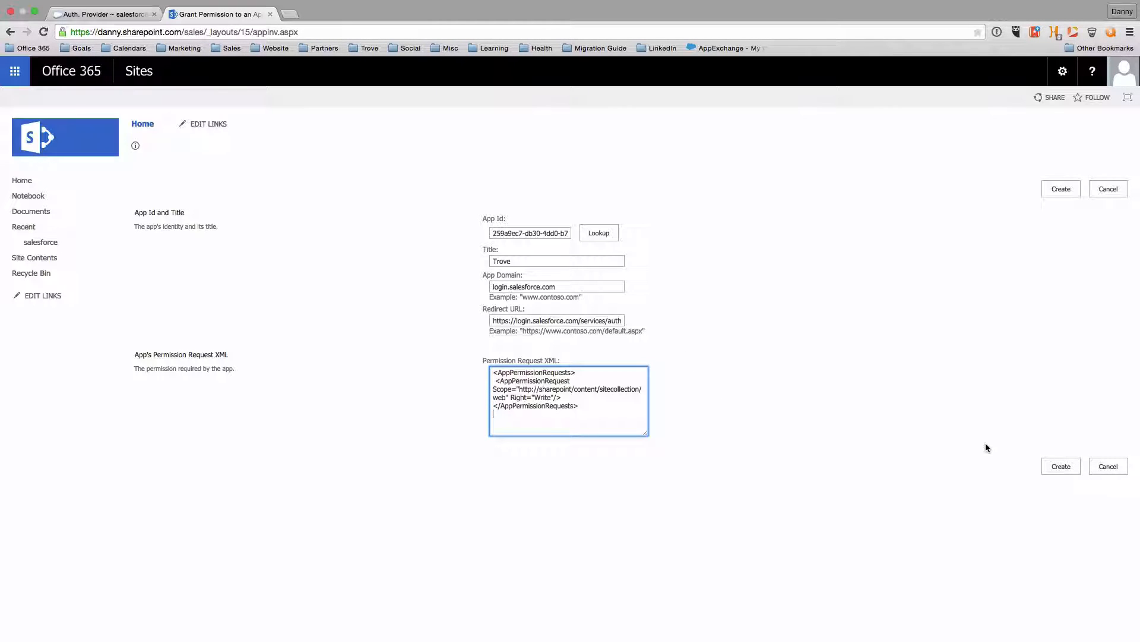
{"action": "left_click", "coordinate": [1059, 469]}
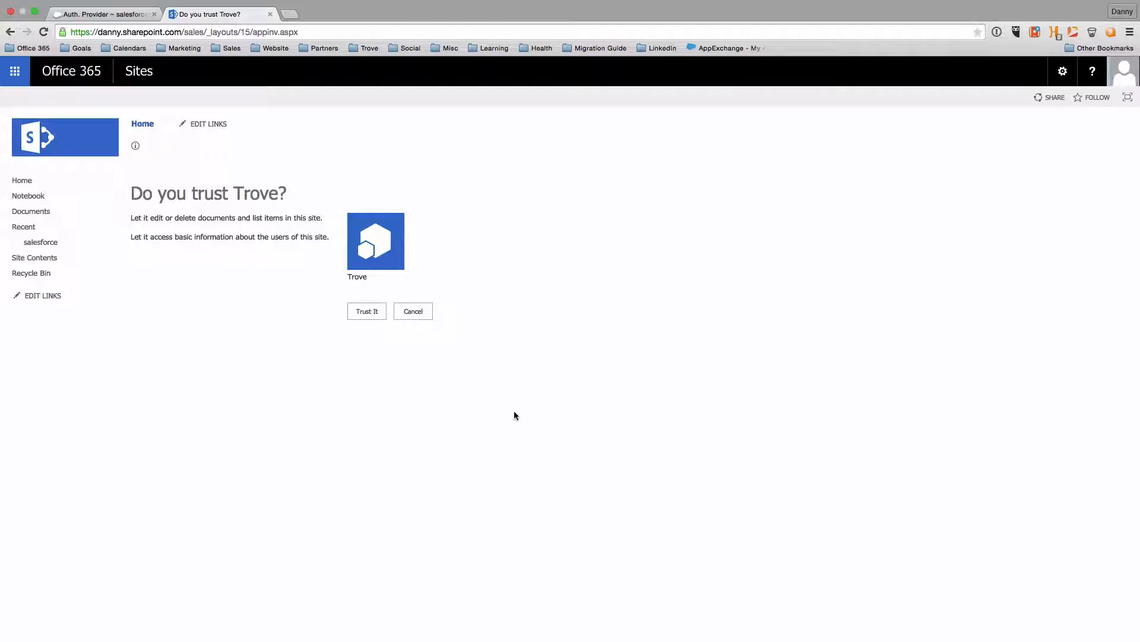
{"action": "left_click", "coordinate": [363, 312]}
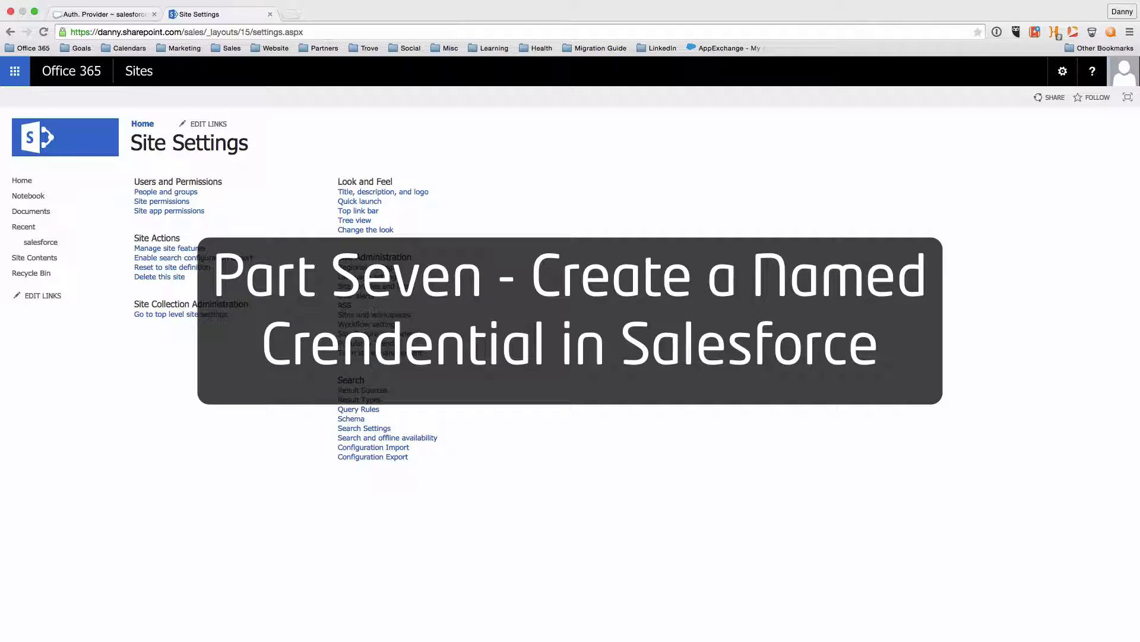
Open Named Credentials in Setup and start a new named credential
{"action": "left_click", "coordinate": [88, 16]}
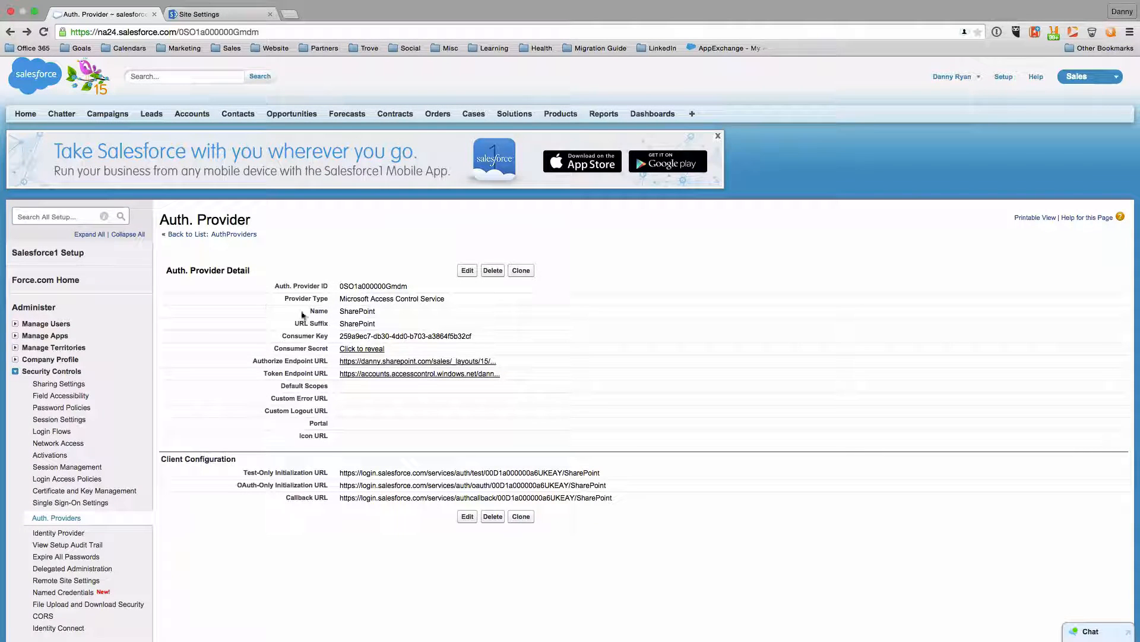
{"action": "left_click", "coordinate": [57, 217]}
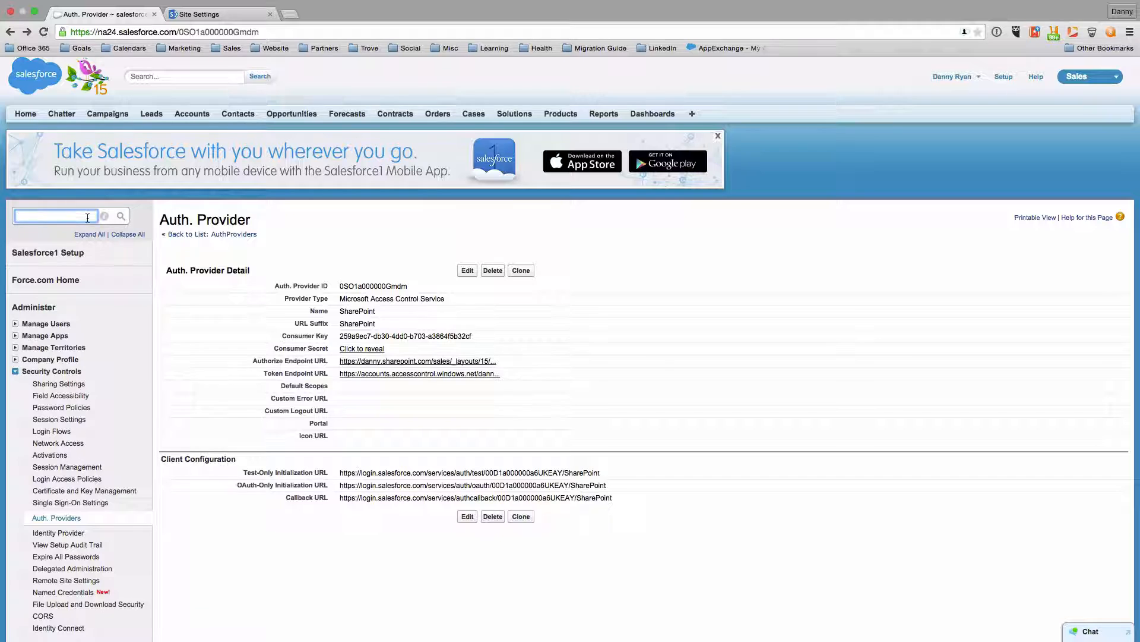
{"action": "type", "text": "named"}
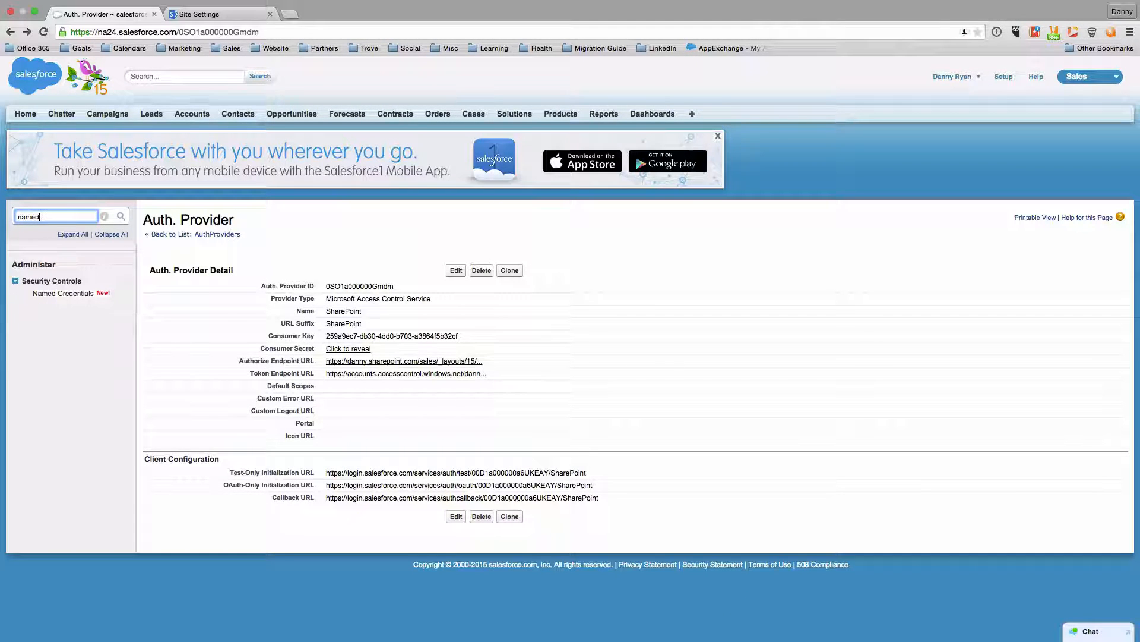
{"action": "left_click", "coordinate": [76, 297]}
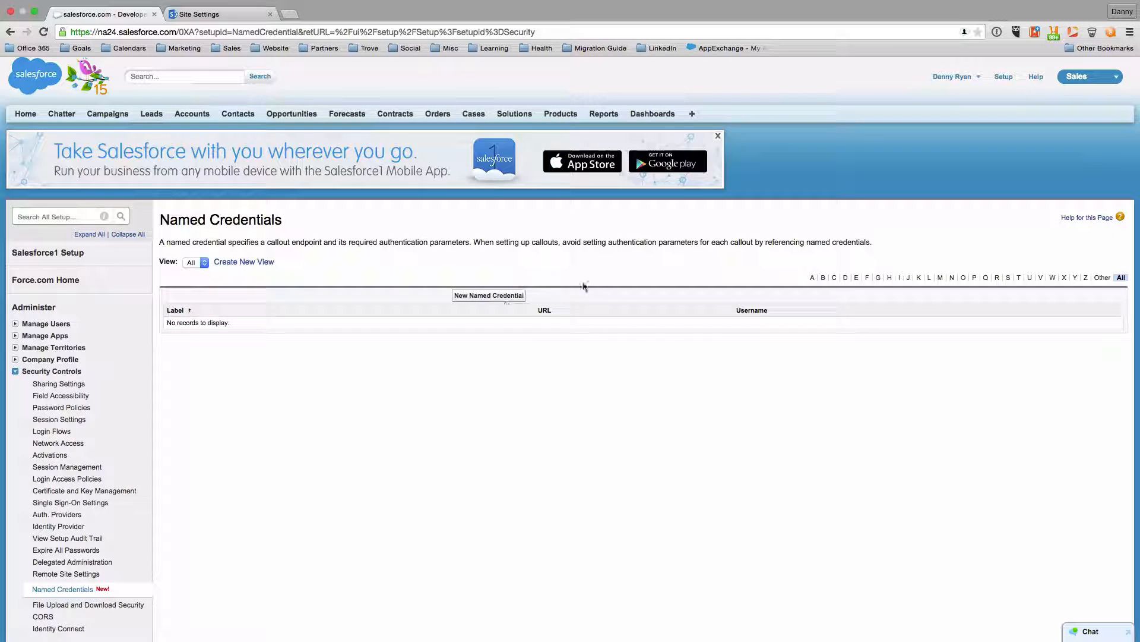
{"action": "left_click", "coordinate": [486, 296]}
Label it SharePoint Svc (name SharePoint_Svc) and enter the SharePoint site URL
{"action": "left_click", "coordinate": [386, 297]}
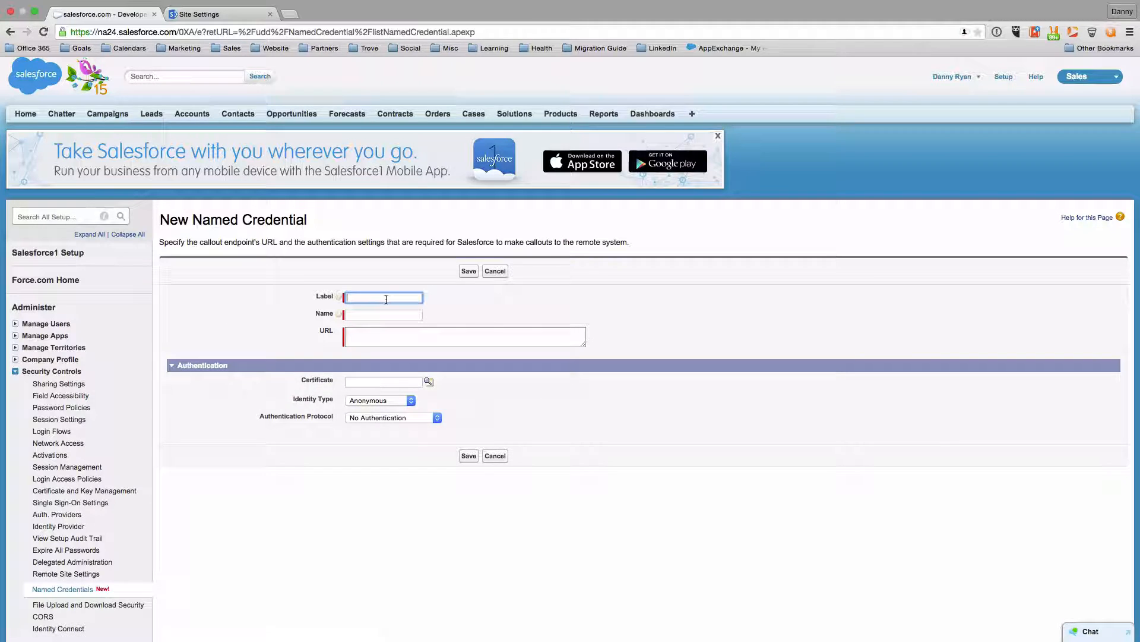
{"action": "type", "text": "s"}
{"action": "key", "text": "BackSpace"}
{"action": "type", "text": "Share"}
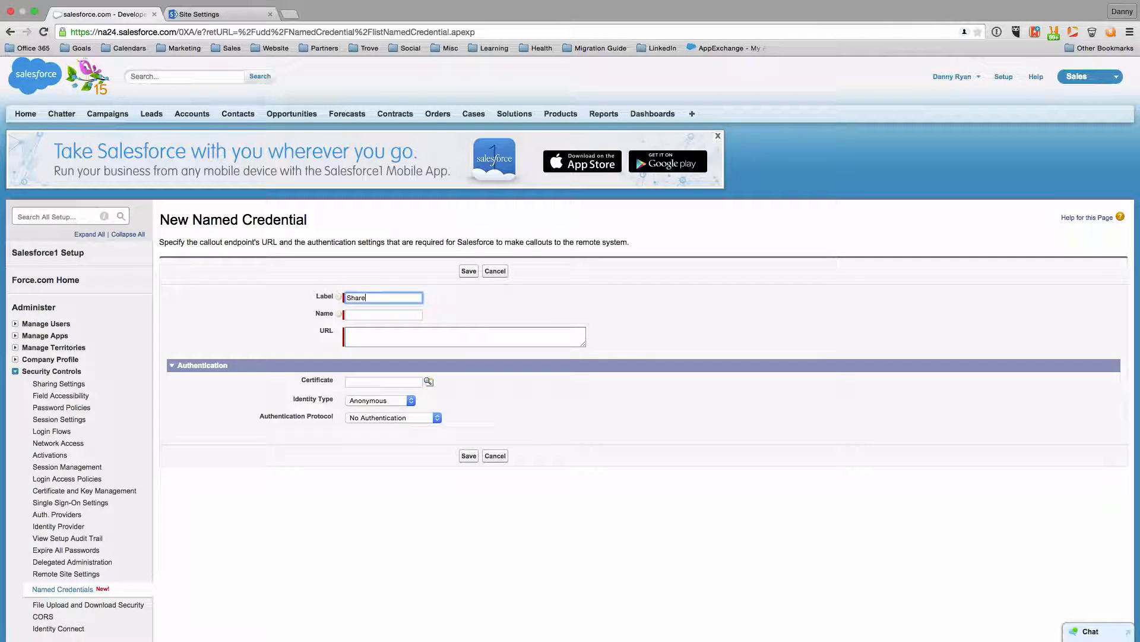
{"action": "type", "text": "Point Svc"}
{"action": "key", "text": "Tab"}
{"action": "key", "text": "Tab"}
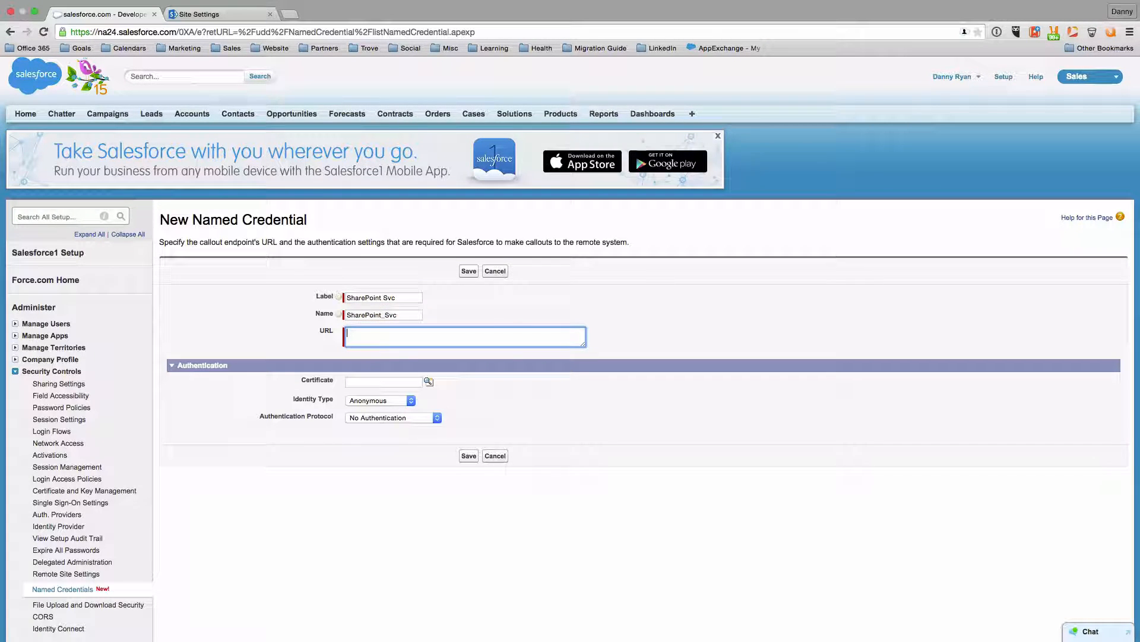
{"action": "type", "text": "htttps"}
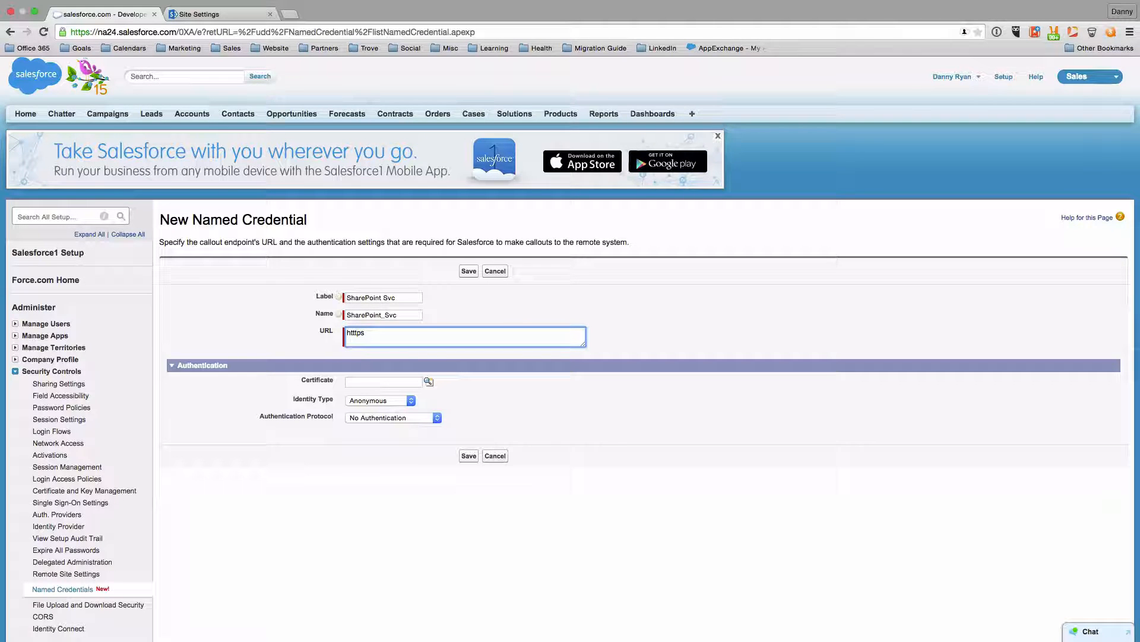
{"action": "type", "text": ":/"}
{"action": "key", "text": "Left"}
{"action": "key", "text": "Left"}
{"action": "key", "text": "Left"}
{"action": "key", "text": "Left"}
{"action": "key", "text": "Left"}
{"action": "key", "text": "BackSpace"}
{"action": "key", "text": "Right"}
{"action": "key", "text": "Right"}
{"action": "key", "text": "Right"}
{"action": "type", "text": "/danny.sharepoint.com"}
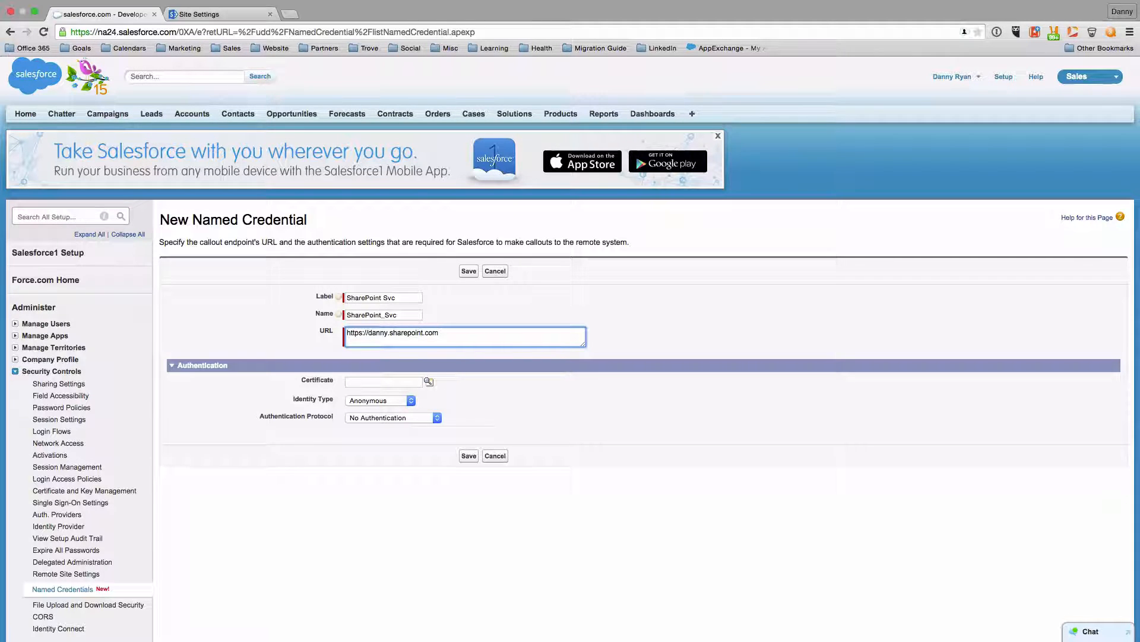
Use Named Principal, OAuth 2.0 with the SharePoint provider, start authentication on save, and save
{"action": "left_click", "coordinate": [392, 403]}
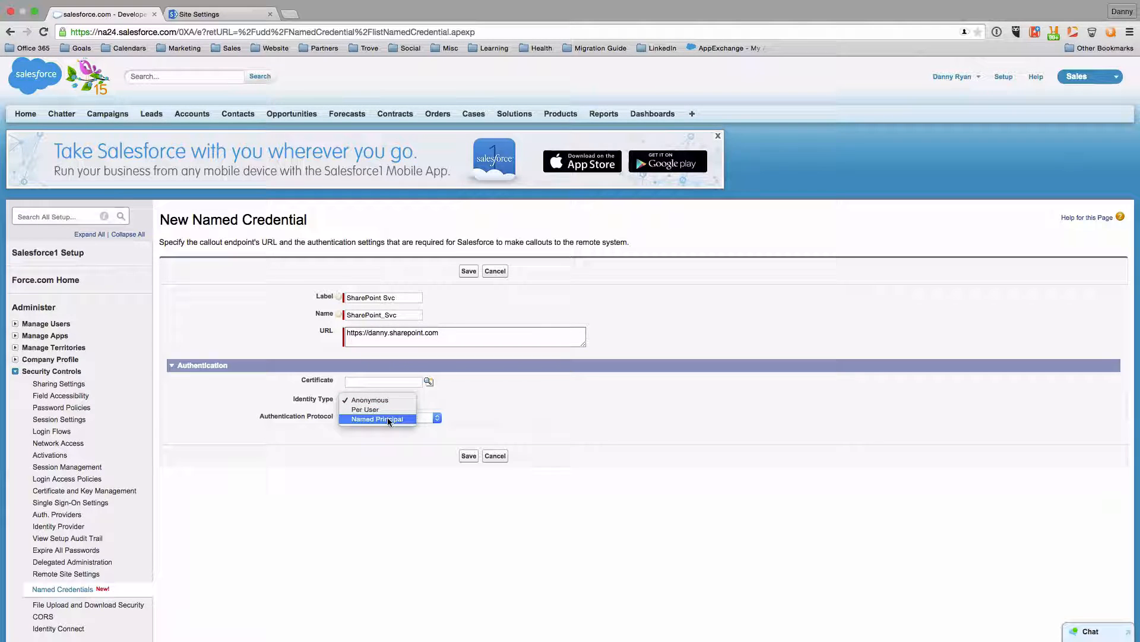
{"action": "left_click", "coordinate": [464, 417]}
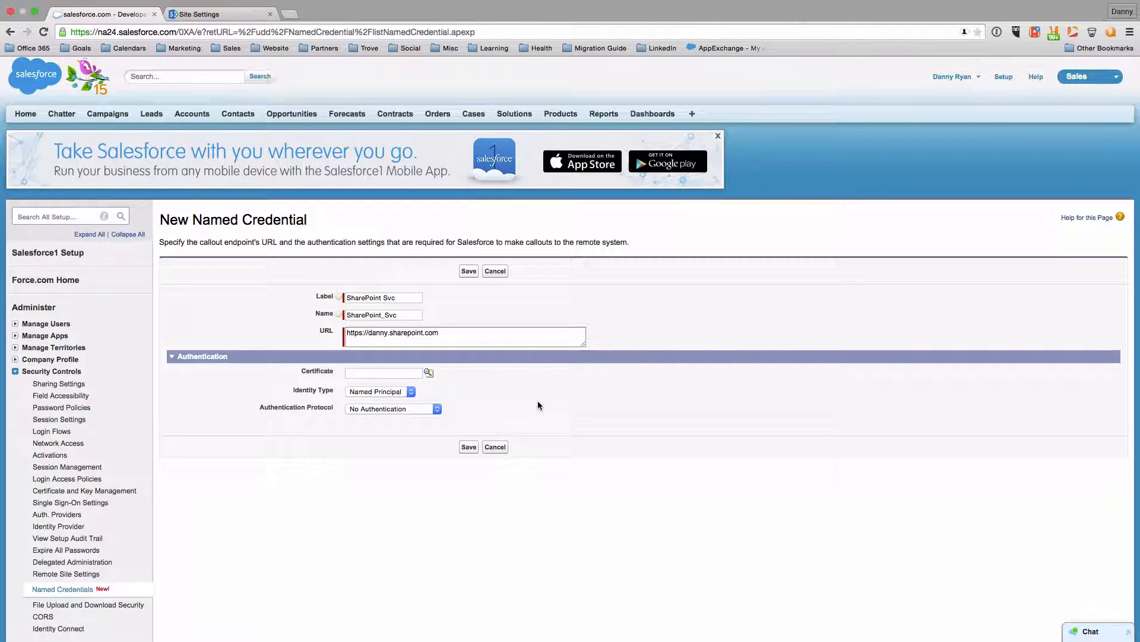
{"action": "left_click", "coordinate": [386, 410]}
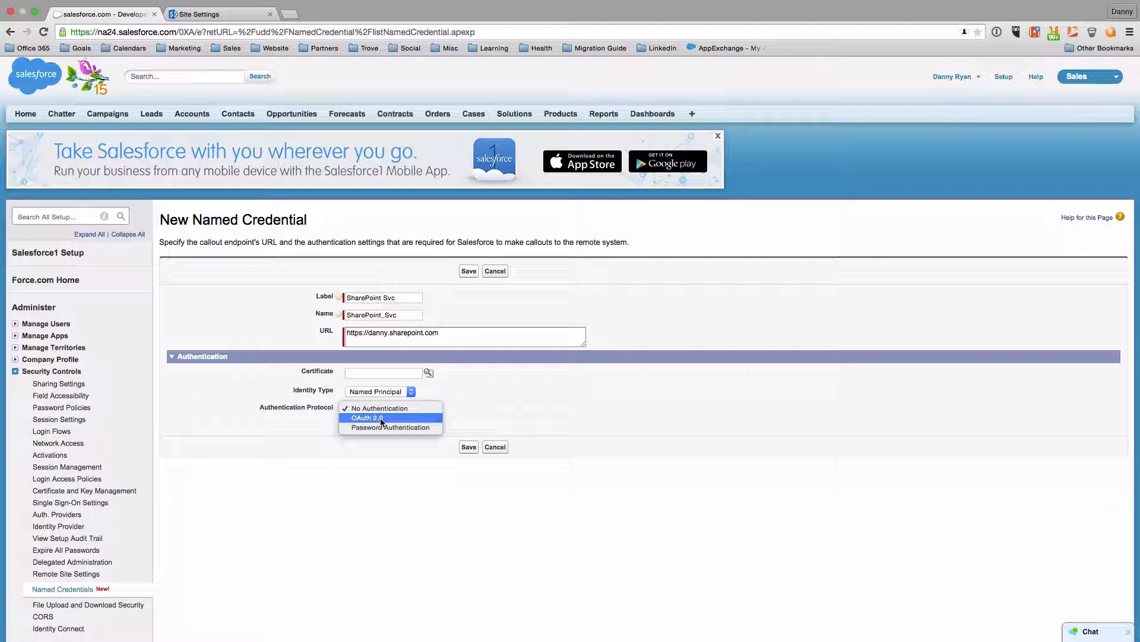
{"action": "left_click", "coordinate": [360, 421]}
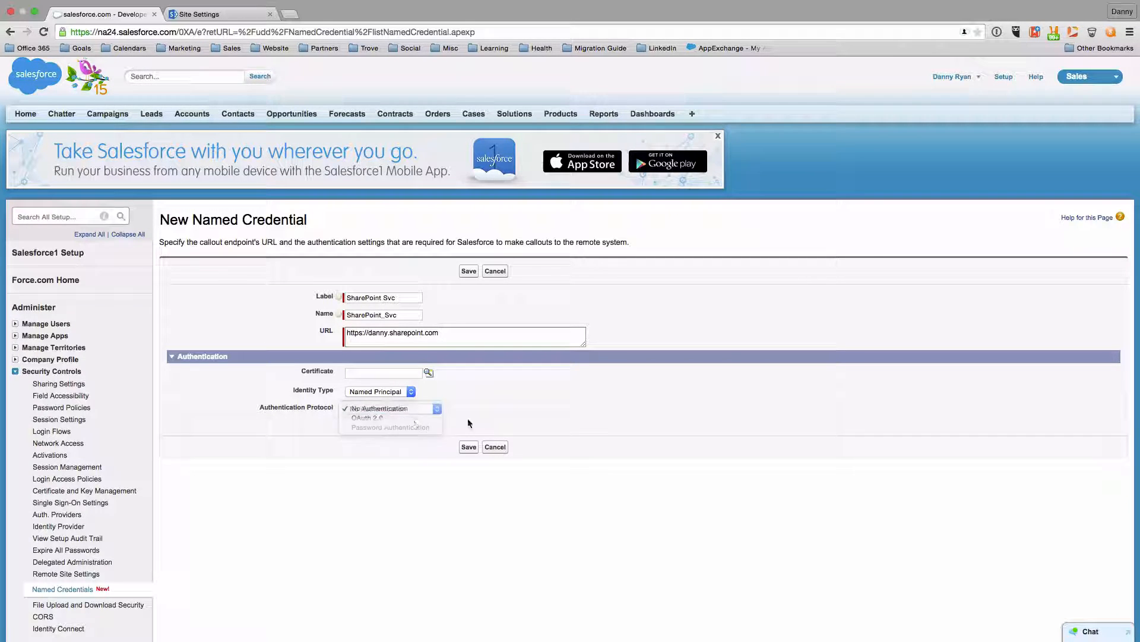
{"action": "left_click", "coordinate": [401, 429]}
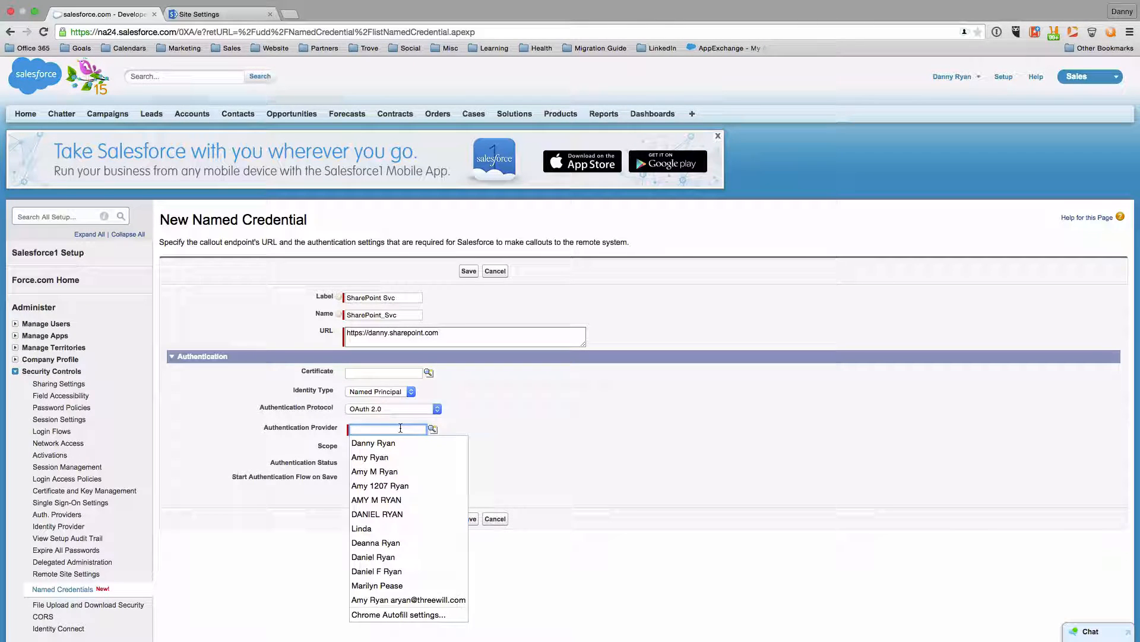
{"action": "type", "text": "S"}
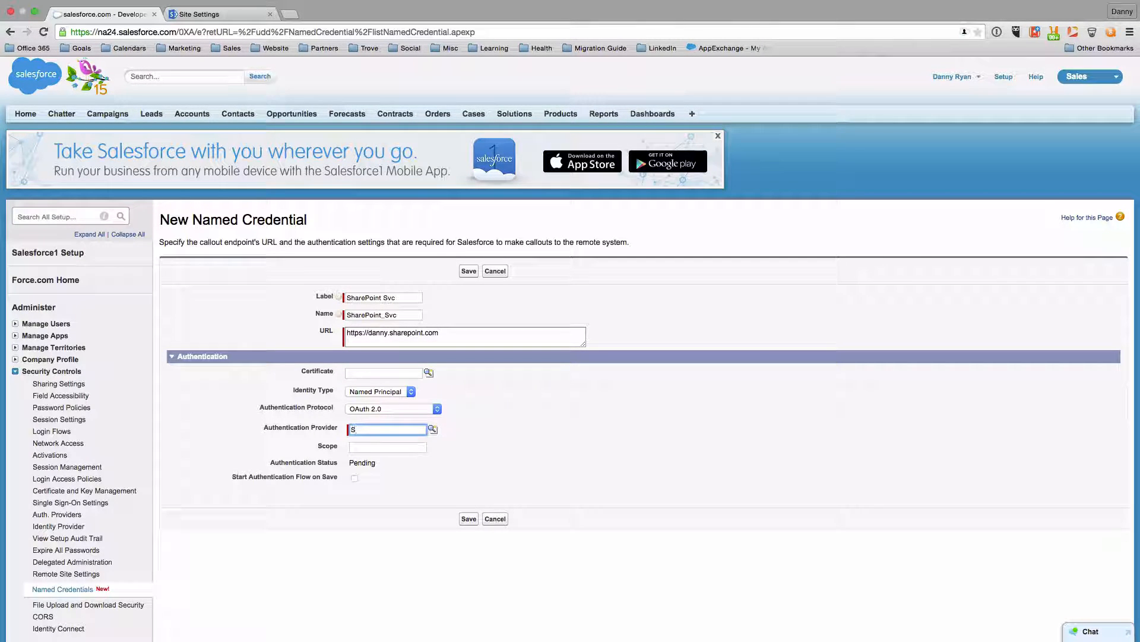
{"action": "type", "text": "gaharePoit"}
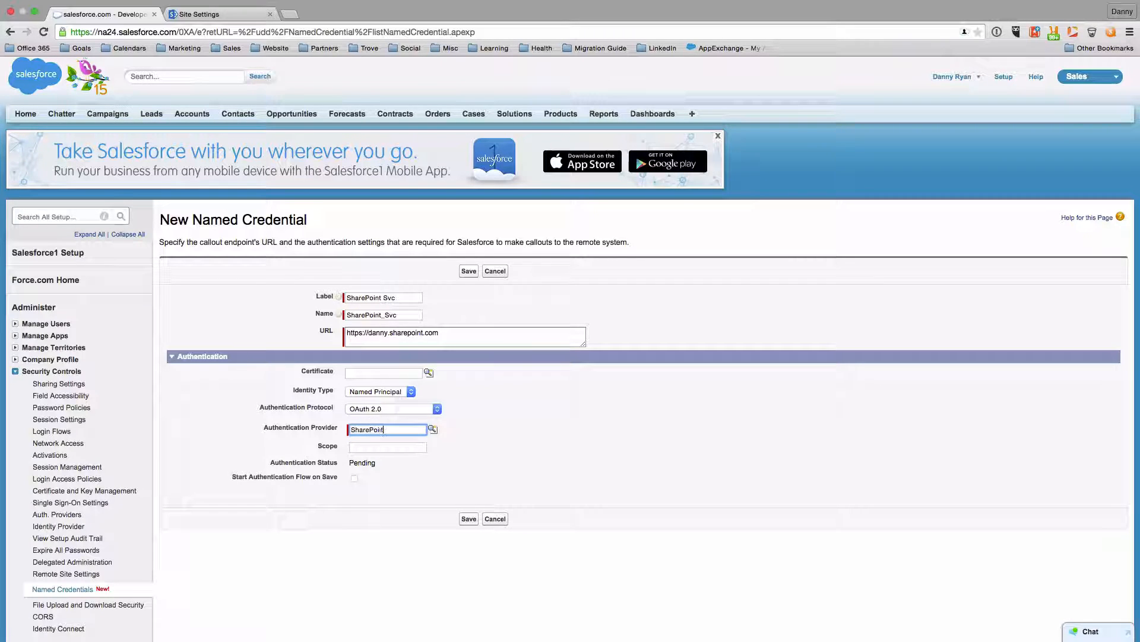
{"action": "key", "text": "Tab"}
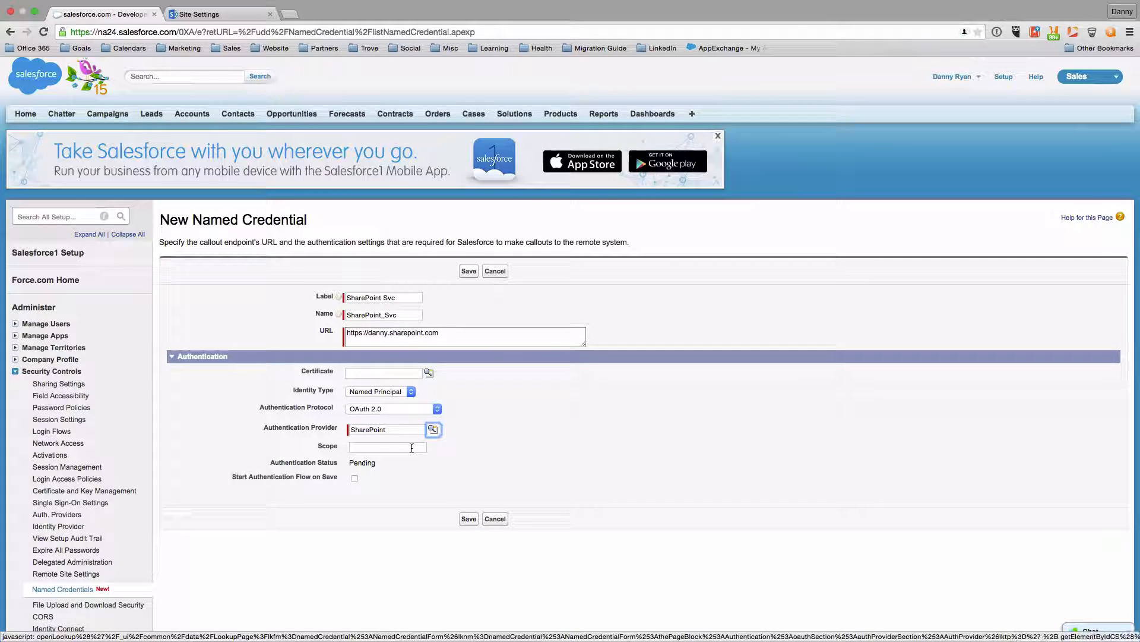
{"action": "left_click", "coordinate": [486, 453]}
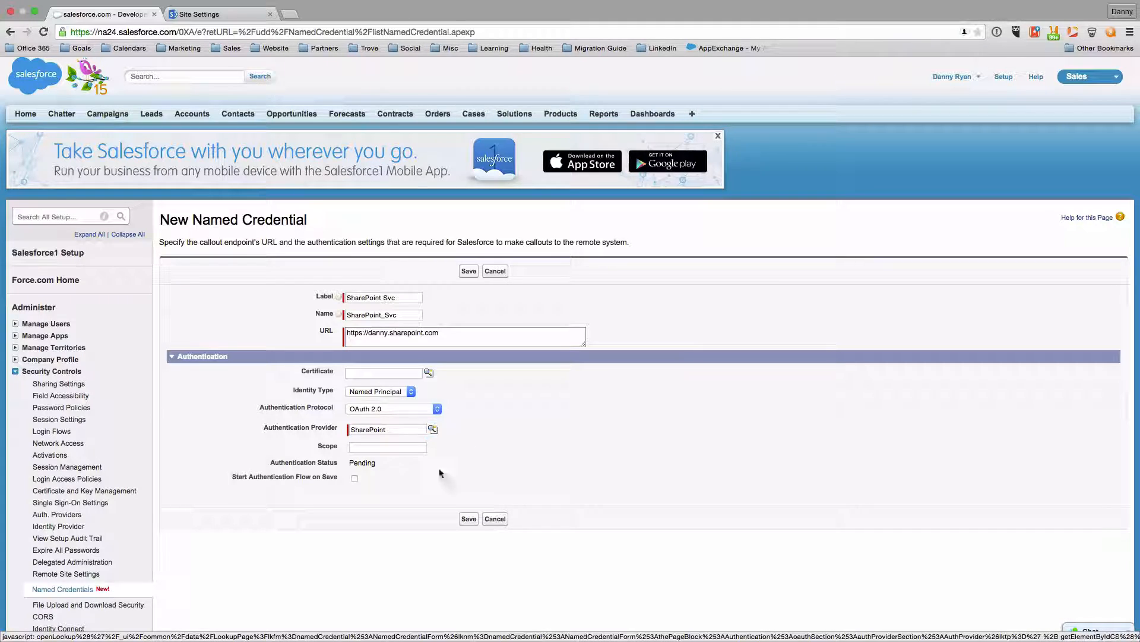
{"action": "left_click", "coordinate": [354, 479]}
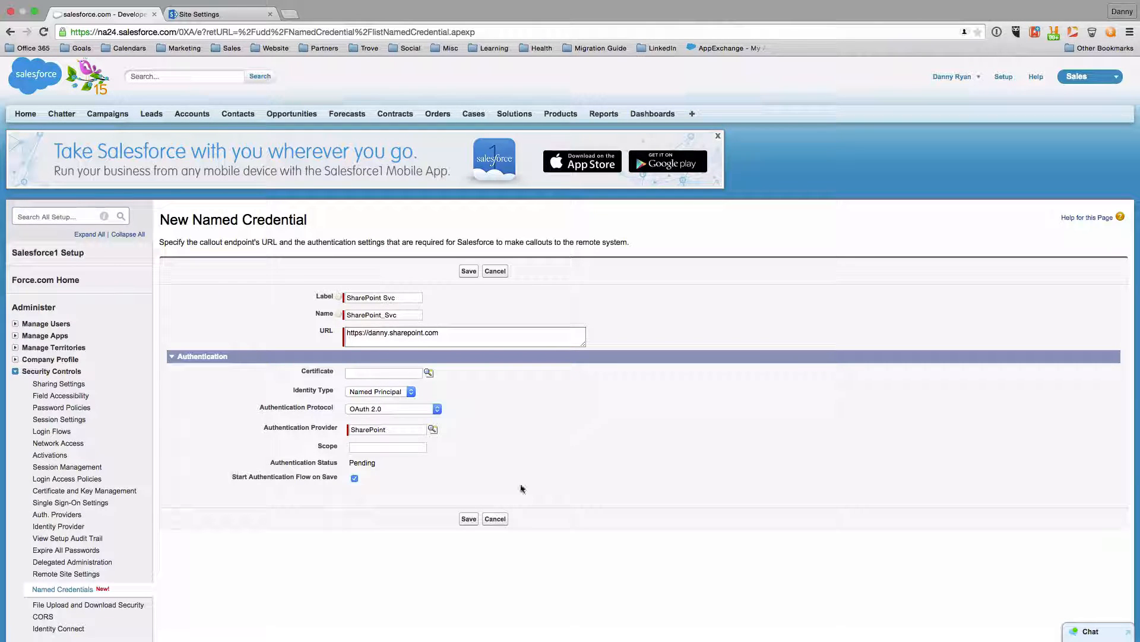
{"action": "left_click", "coordinate": [469, 519]}
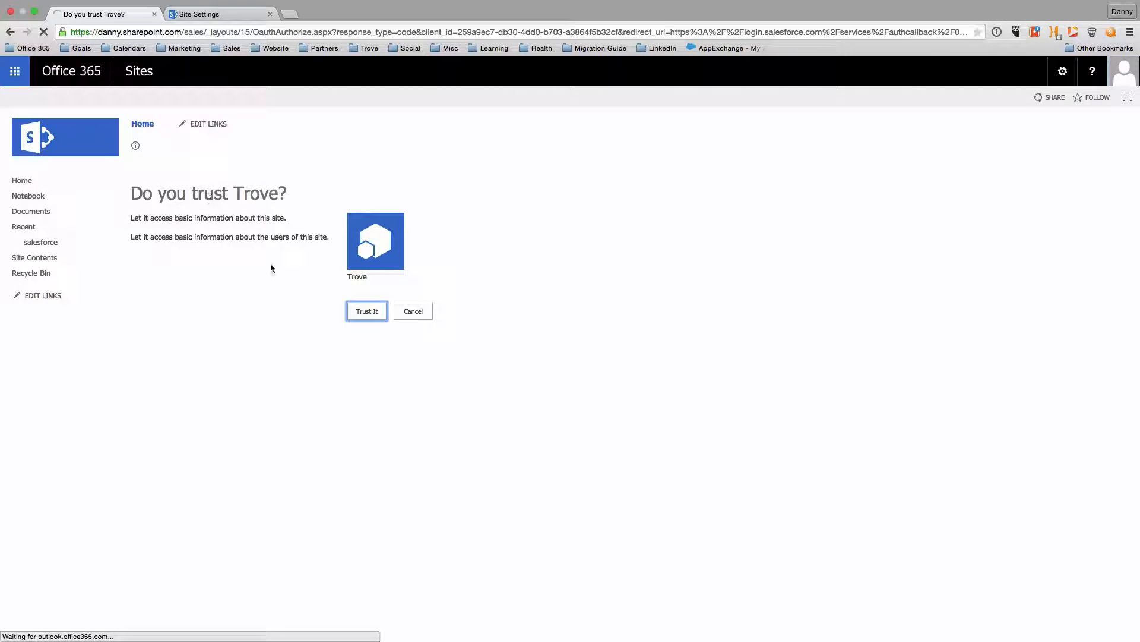
Trust Trove and allow the connection, then open Custom Settings from the Setup search
{"action": "left_click", "coordinate": [366, 318]}
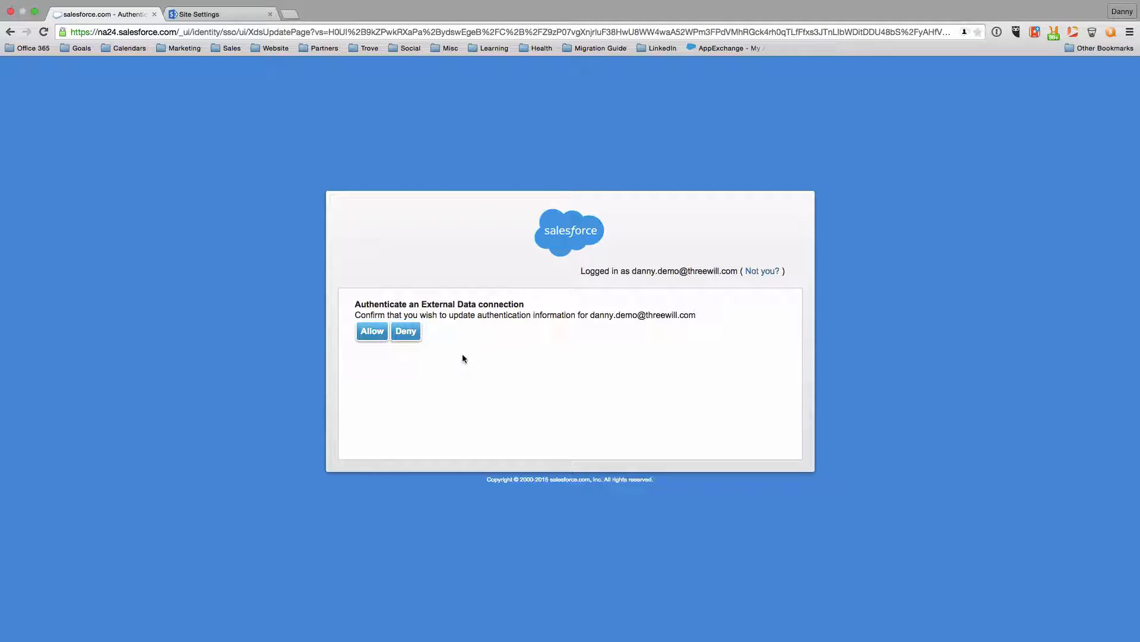
{"action": "left_click", "coordinate": [370, 332]}
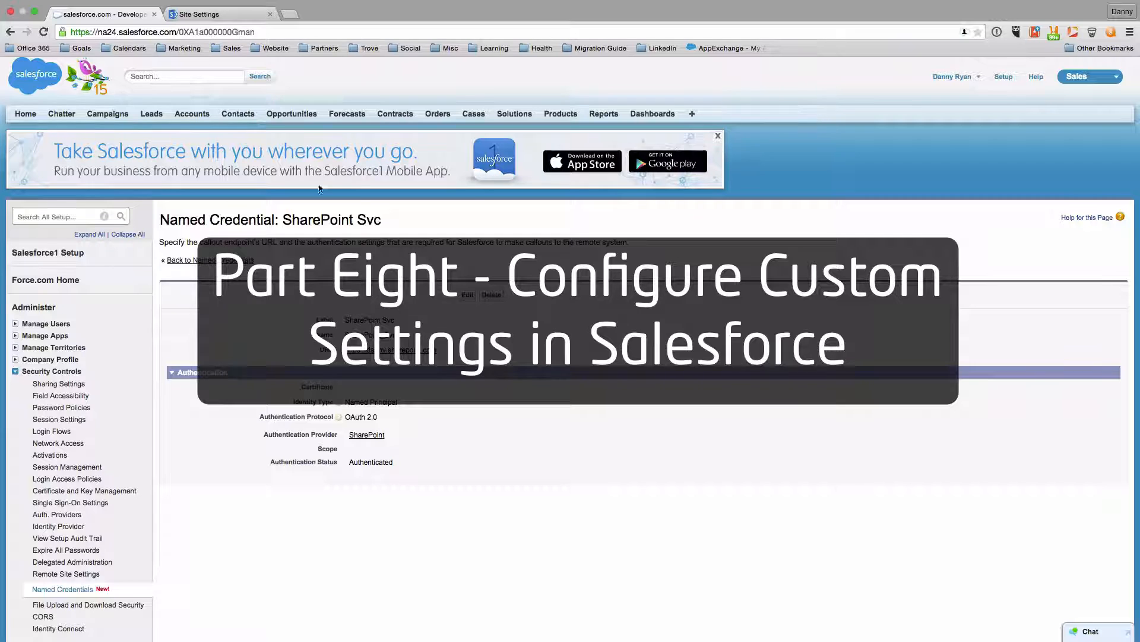
{"action": "left_click", "coordinate": [95, 217]}
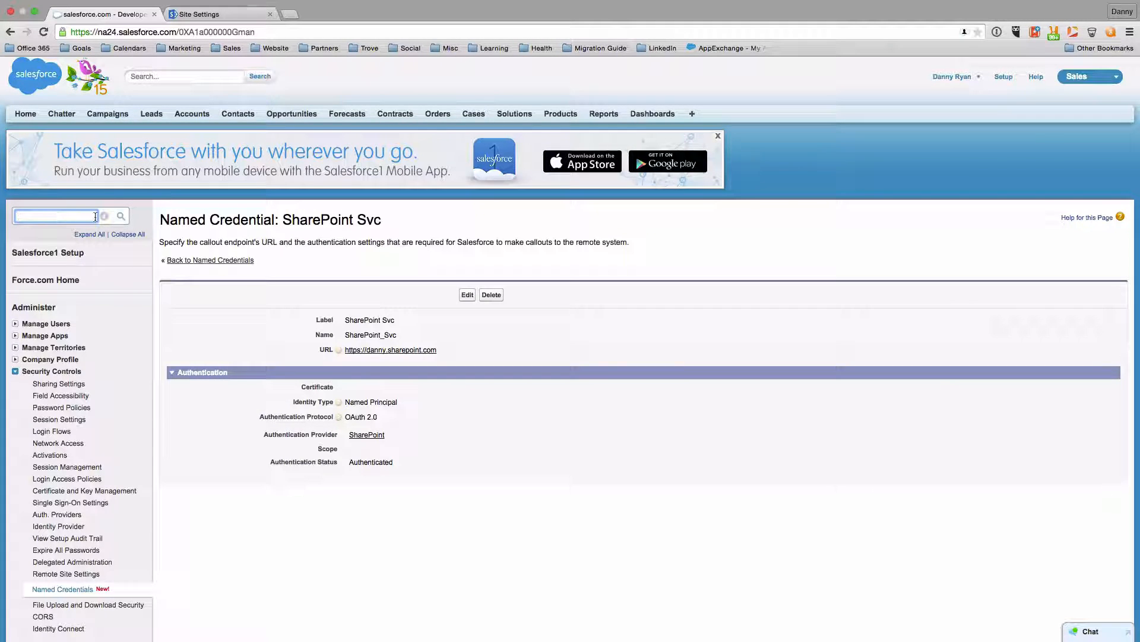
{"action": "type", "text": "custo"}
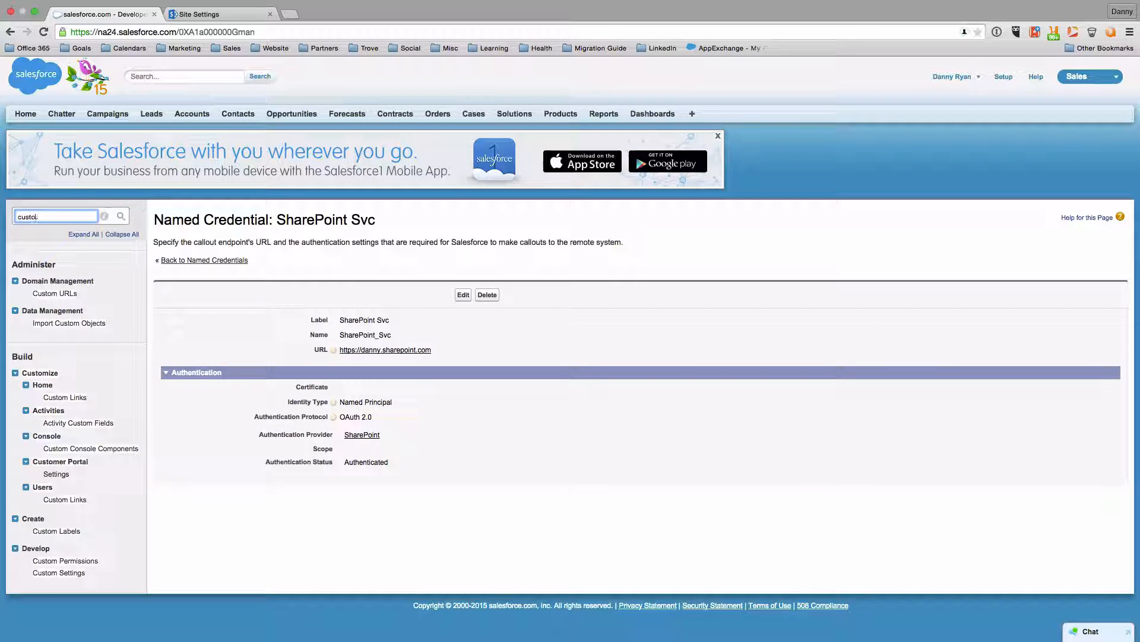
{"action": "type", "text": "m set"}
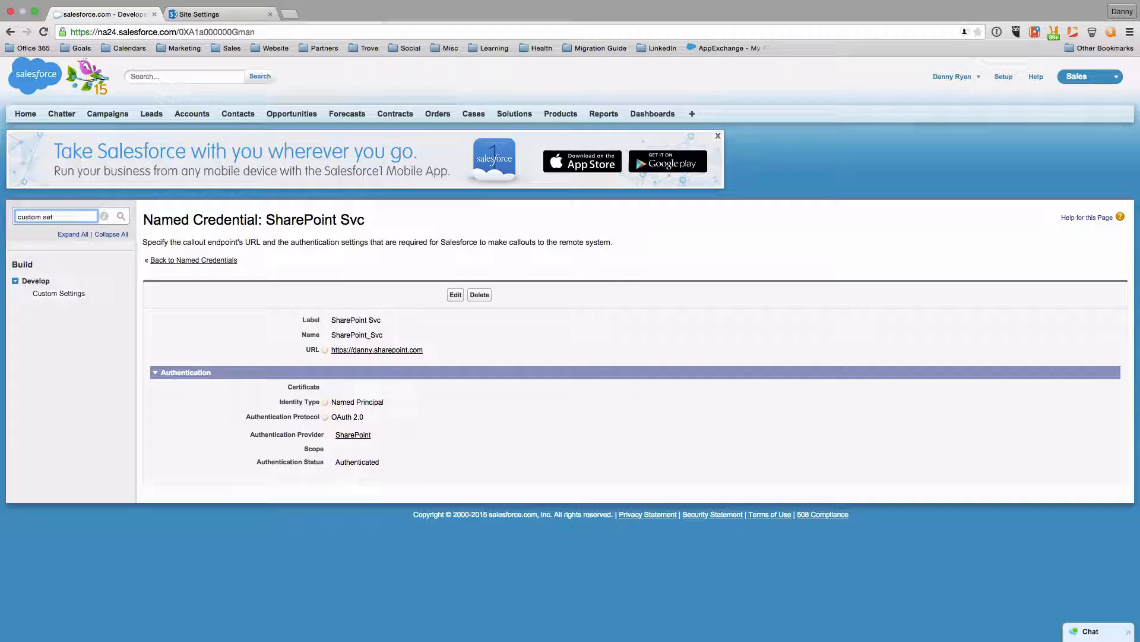
{"action": "left_click", "coordinate": [71, 294]}
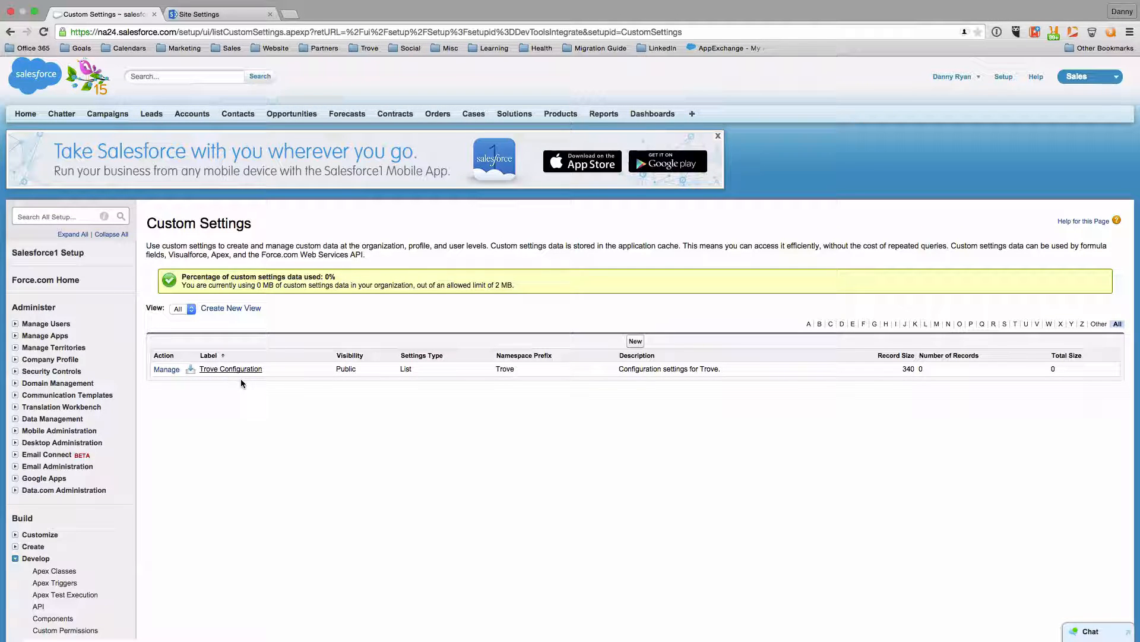
Add a Trove Configuration record named Trove Configuration with Named Credential __SharePoint_Svc
{"action": "left_click", "coordinate": [166, 369]}
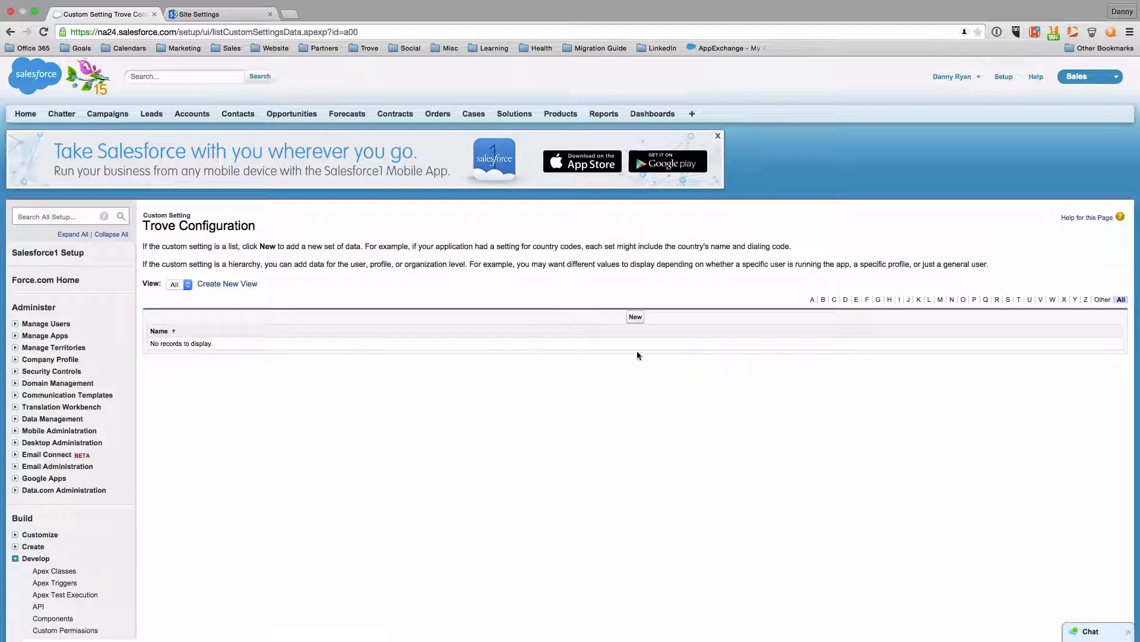
{"action": "left_click", "coordinate": [635, 317]}
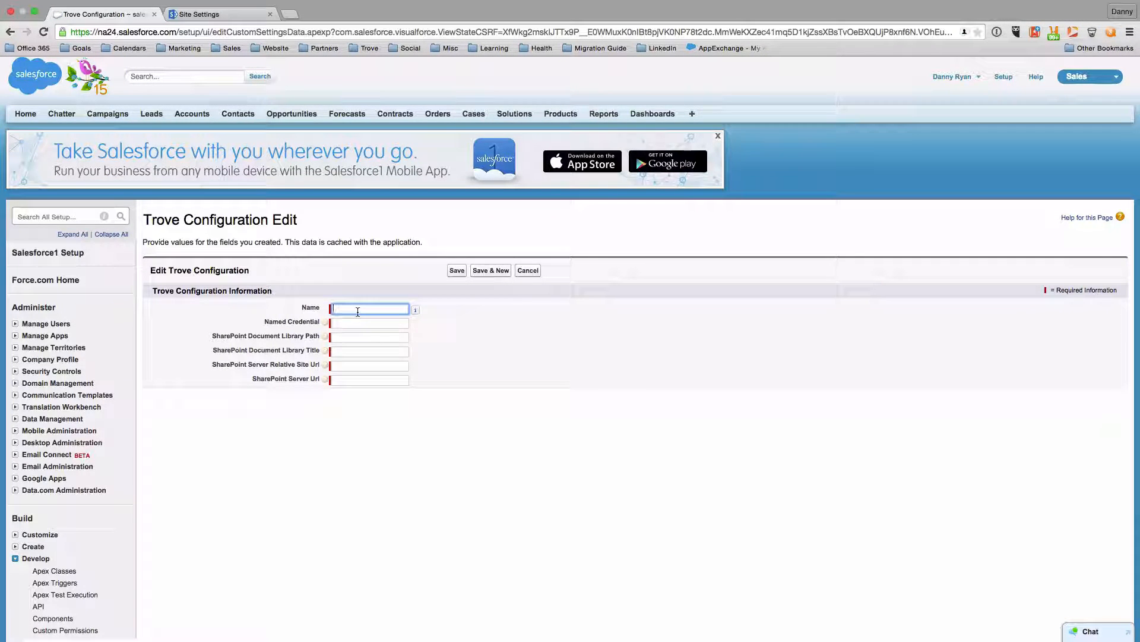
{"action": "type", "text": "Trove Configuration"}
{"action": "key", "text": "Tab"}
{"action": "key", "text": "Tab"}
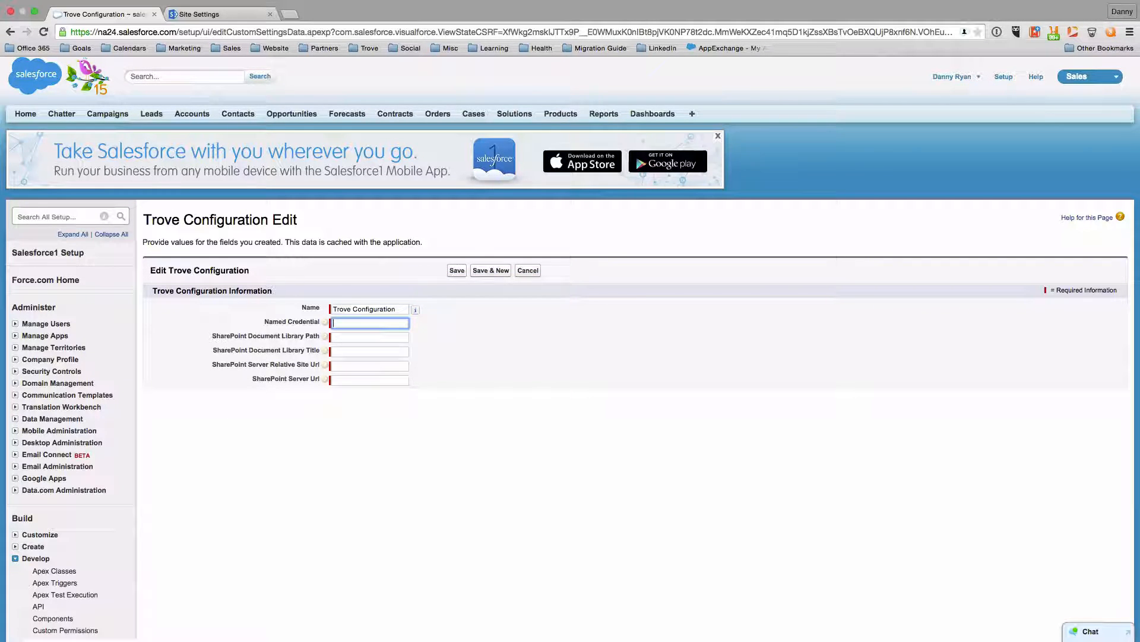
{"action": "type", "text": "._SharePoint"}
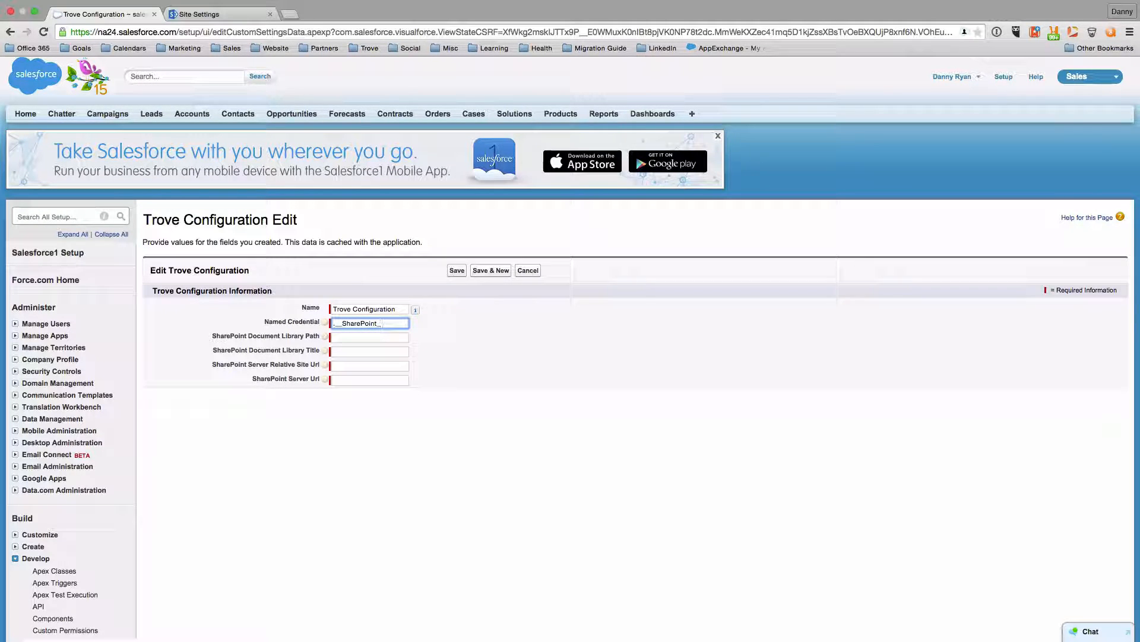
{"action": "type", "text": "_Svc"}
{"action": "key", "text": "Tab"}
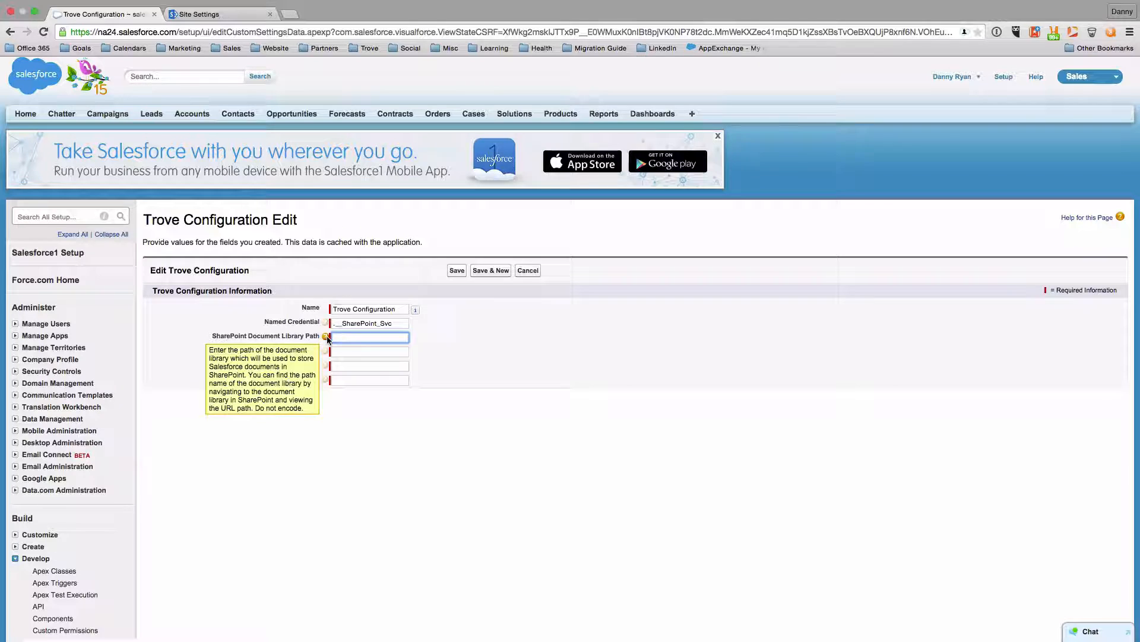
{"action": "left_click", "coordinate": [206, 16]}
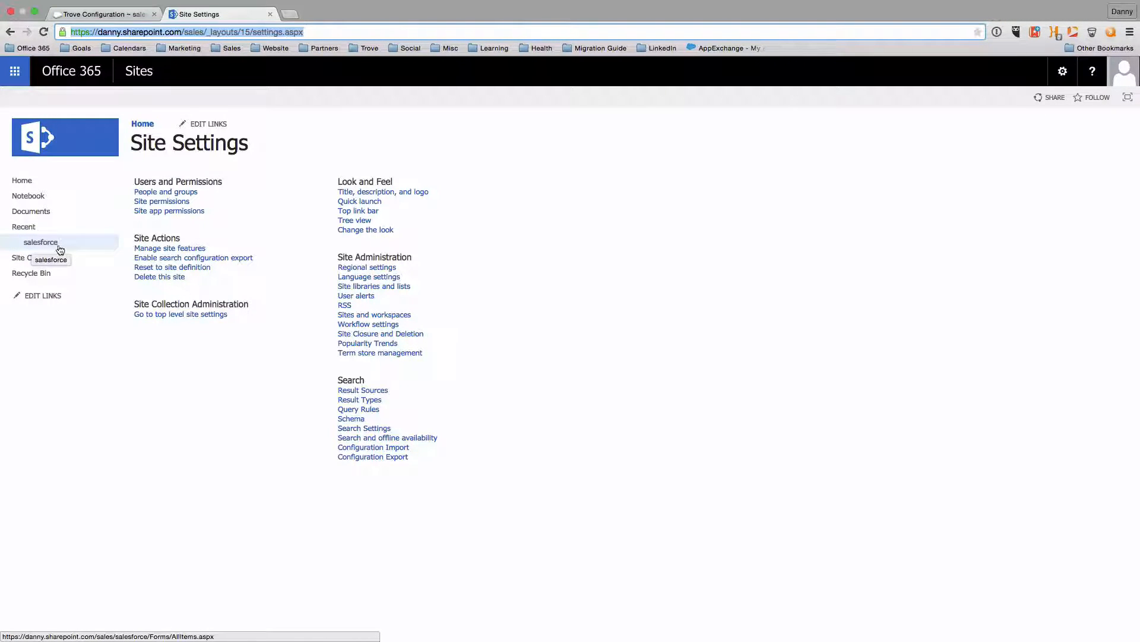
{"action": "double_click", "coordinate": [196, 32]}
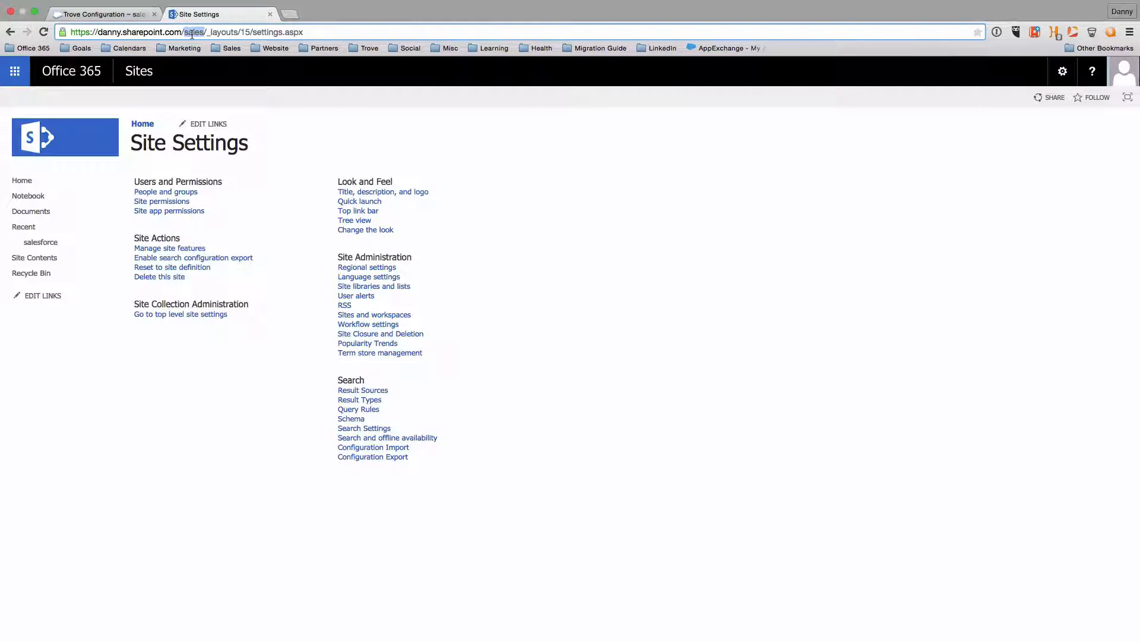
{"action": "left_click", "coordinate": [102, 13]}
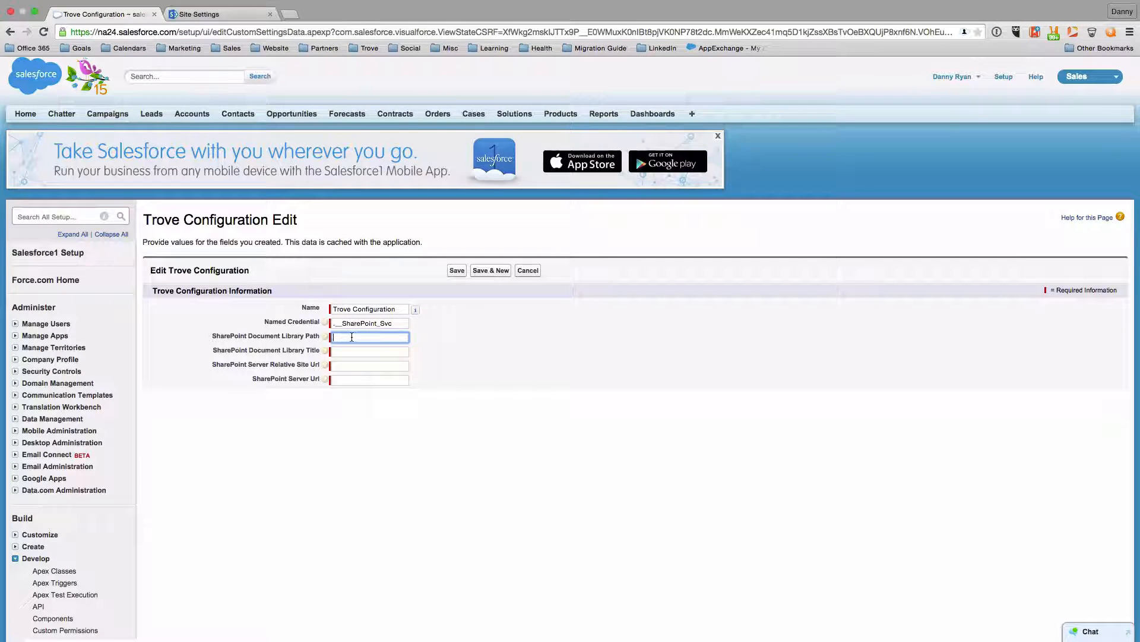
Enter salesforce as the document library path and title, and /sales as the site URL
{"action": "type", "text": "salesforce"}
{"action": "key", "text": "Tab"}
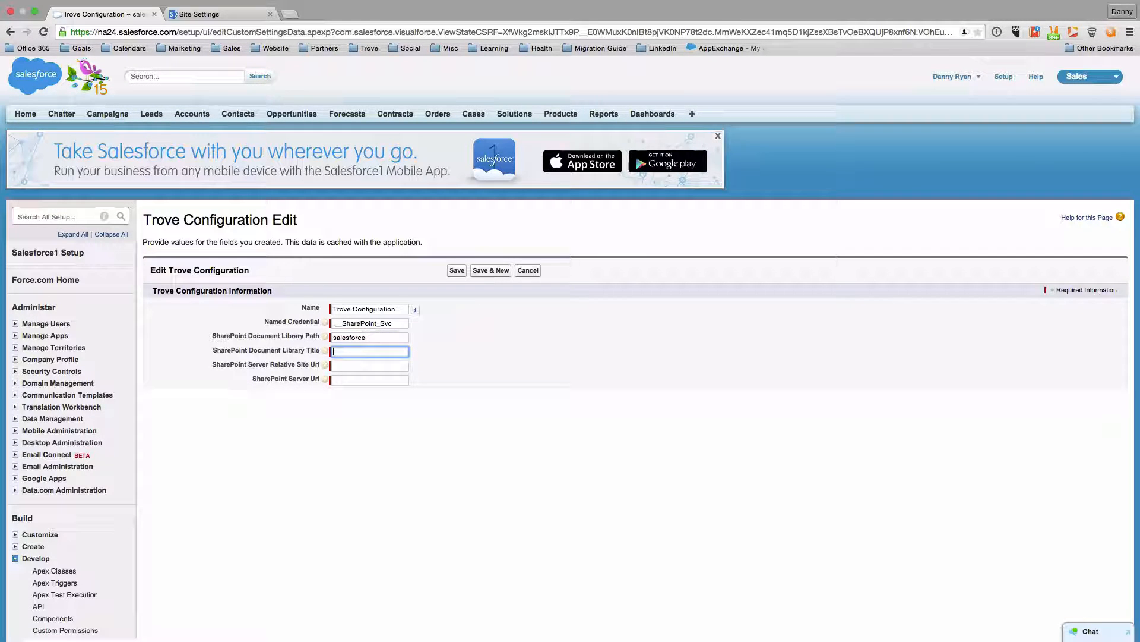
{"action": "type", "text": "salesforce"}
{"action": "key", "text": "Tab"}
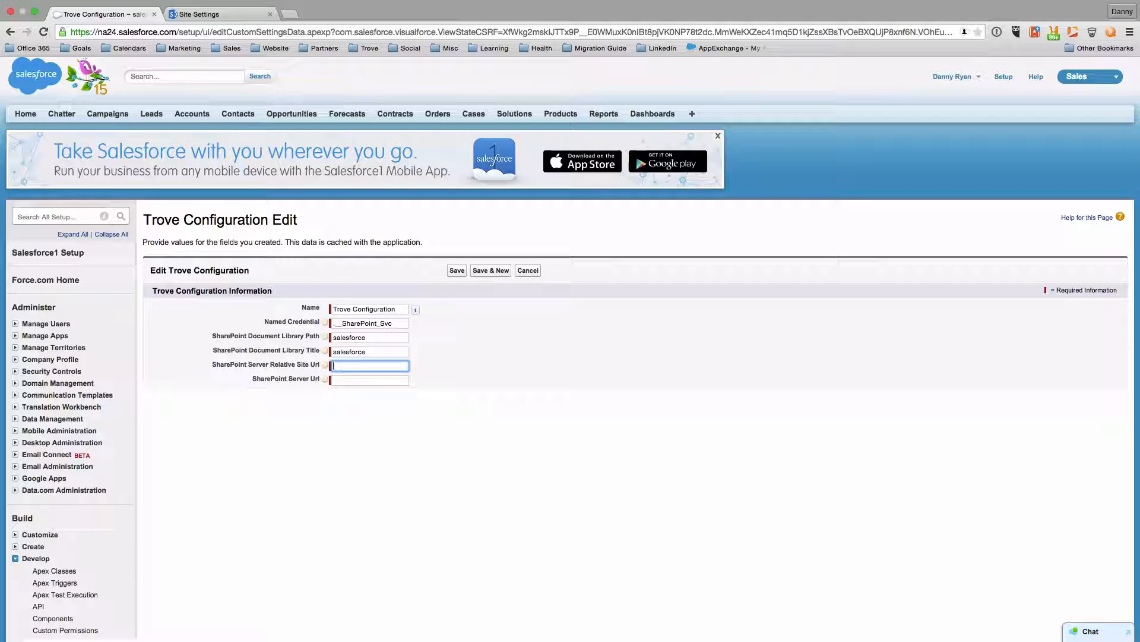
{"action": "type", "text": "/"}
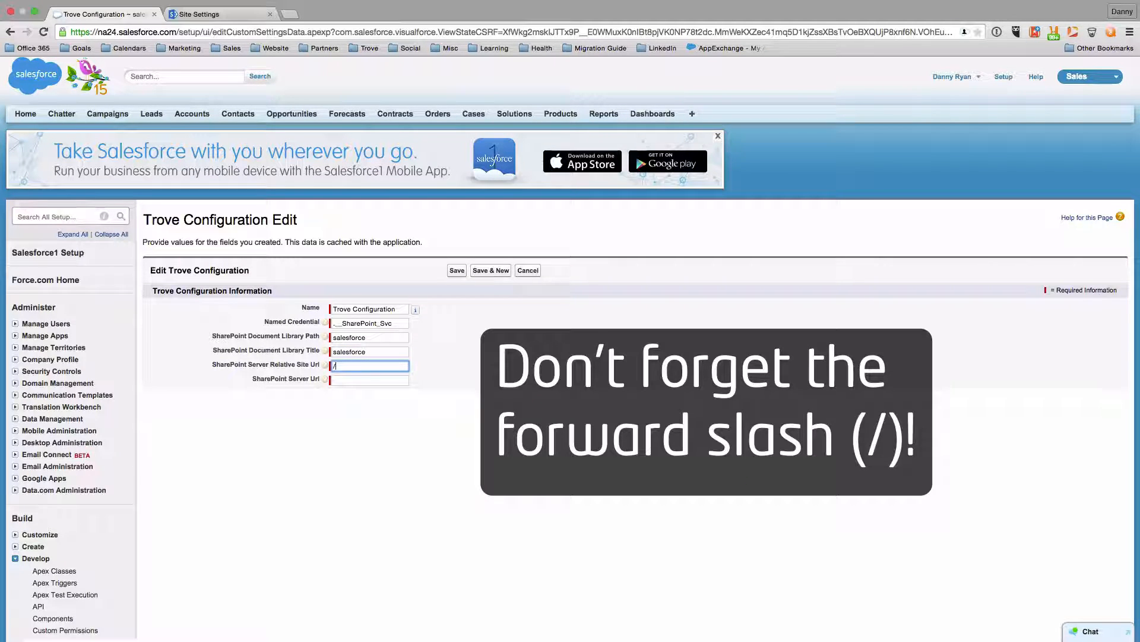
{"action": "type", "text": "sales"}
{"action": "key", "text": "Tab"}
Set the SharePoint Server Url to the tenant's https sharepoint.com address and save the configuration
{"action": "type", "text": "htt"}
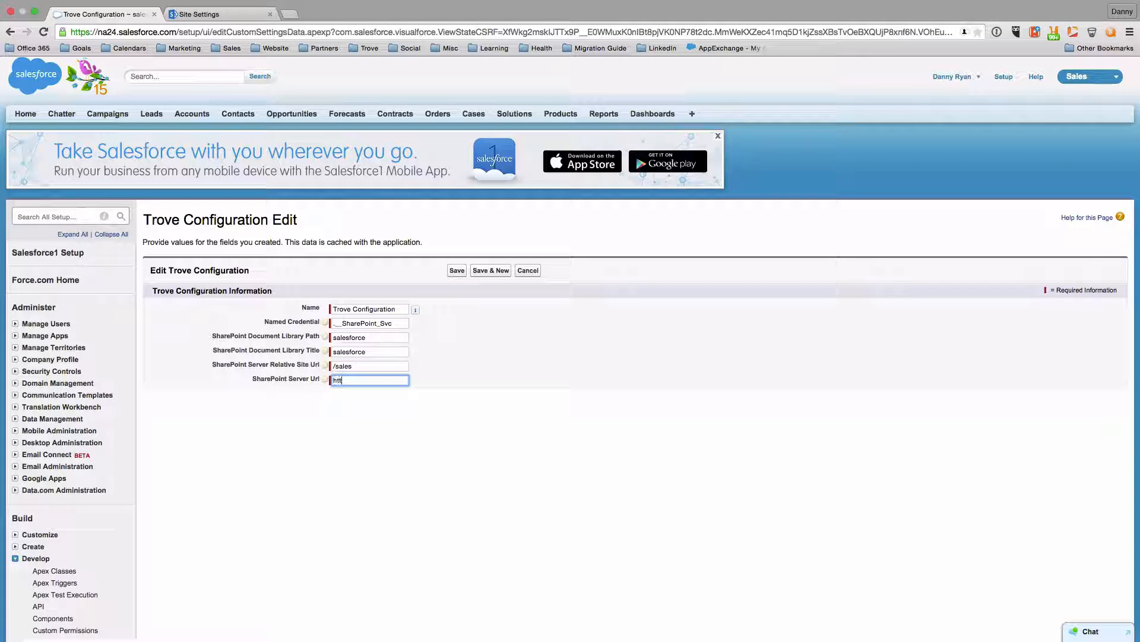
{"action": "type", "text": "p:/"}
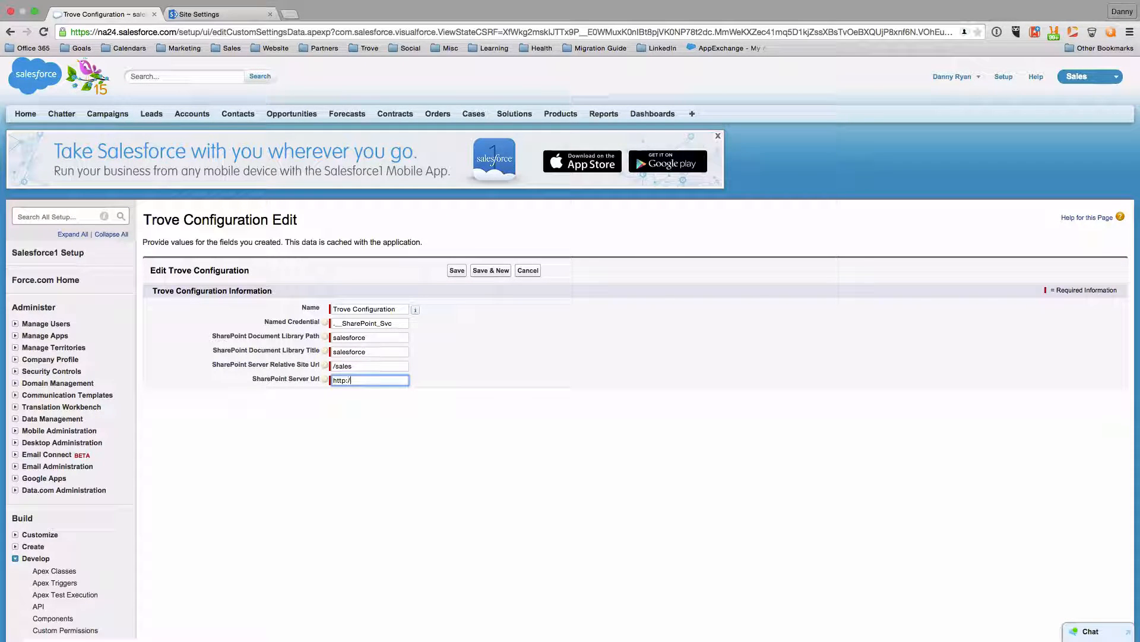
{"action": "type", "text": "/dan"}
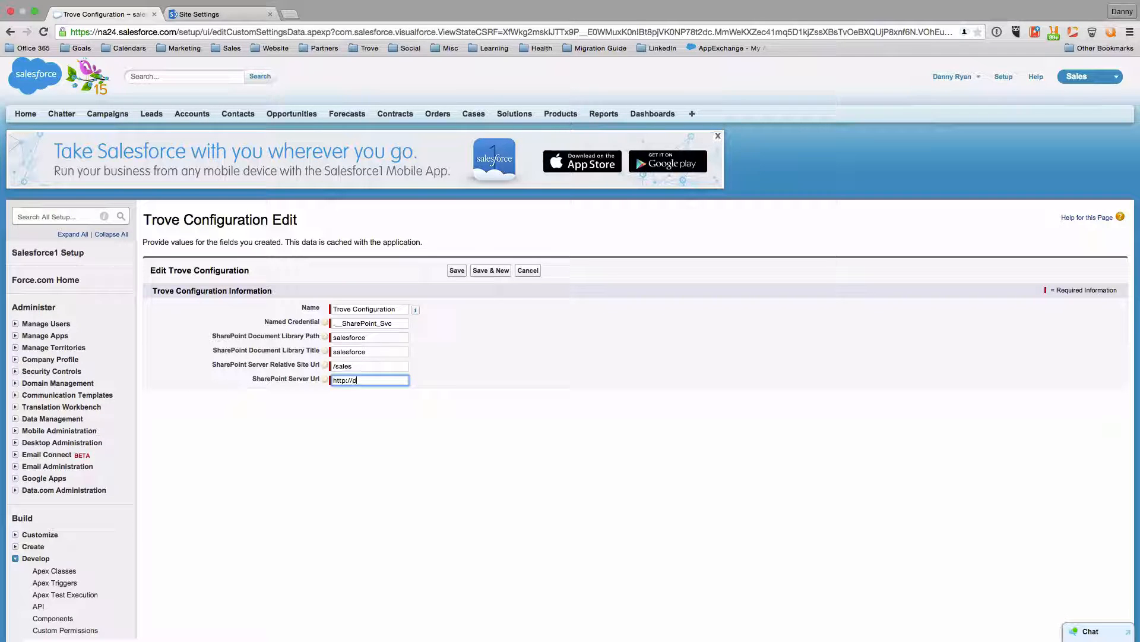
{"action": "key", "text": "BackSpace"}
{"action": "key", "text": "BackSpace"}
{"action": "key", "text": "BackSpace"}
{"action": "key", "text": "BackSpace"}
{"action": "type", "text": "s://"}
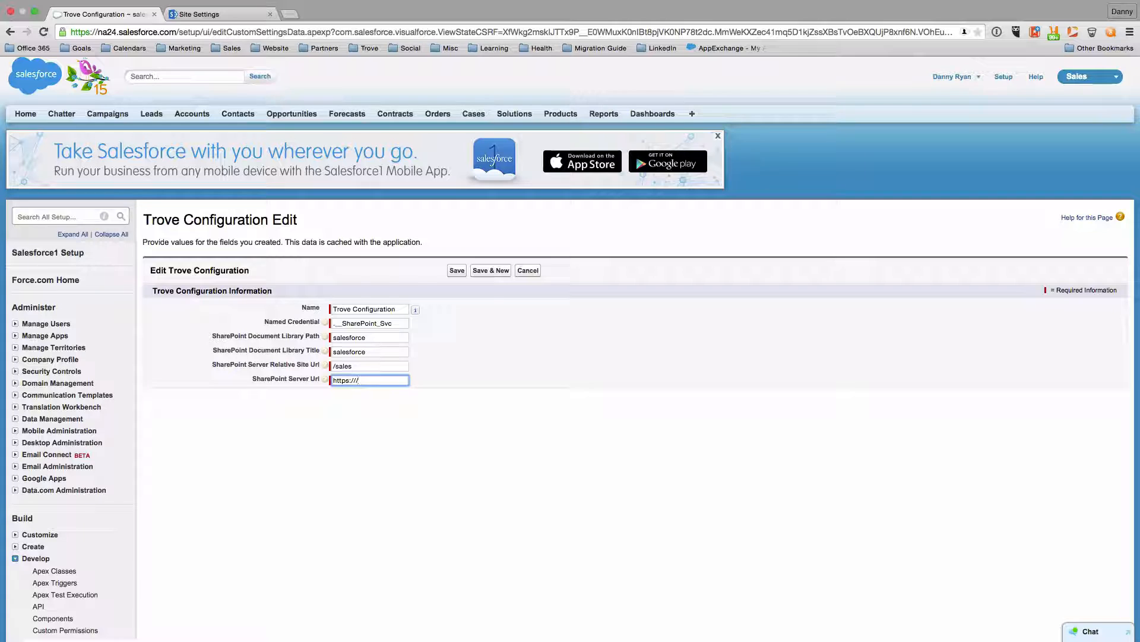
{"action": "type", "text": "danny."}
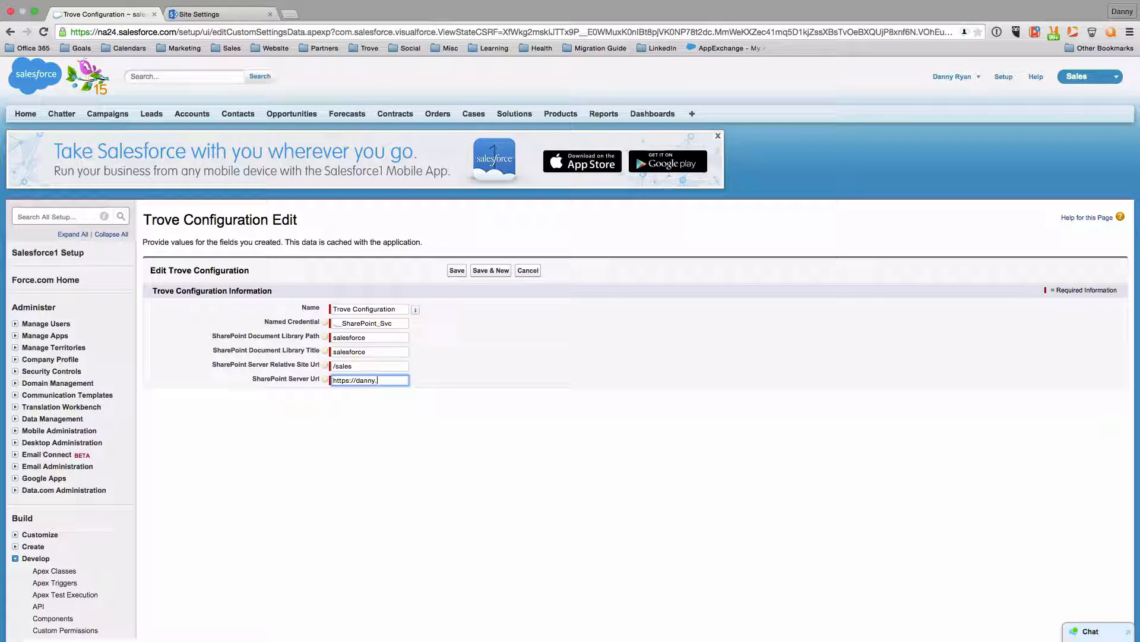
{"action": "type", "text": "sharepoint.com"}
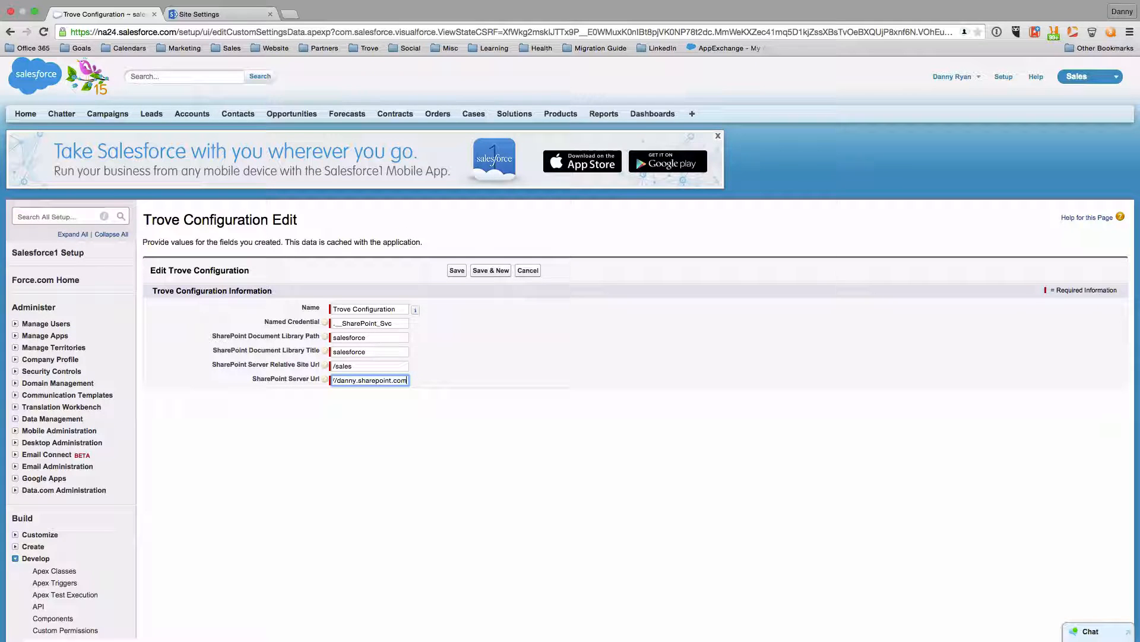
{"action": "left_click", "coordinate": [210, 15]}
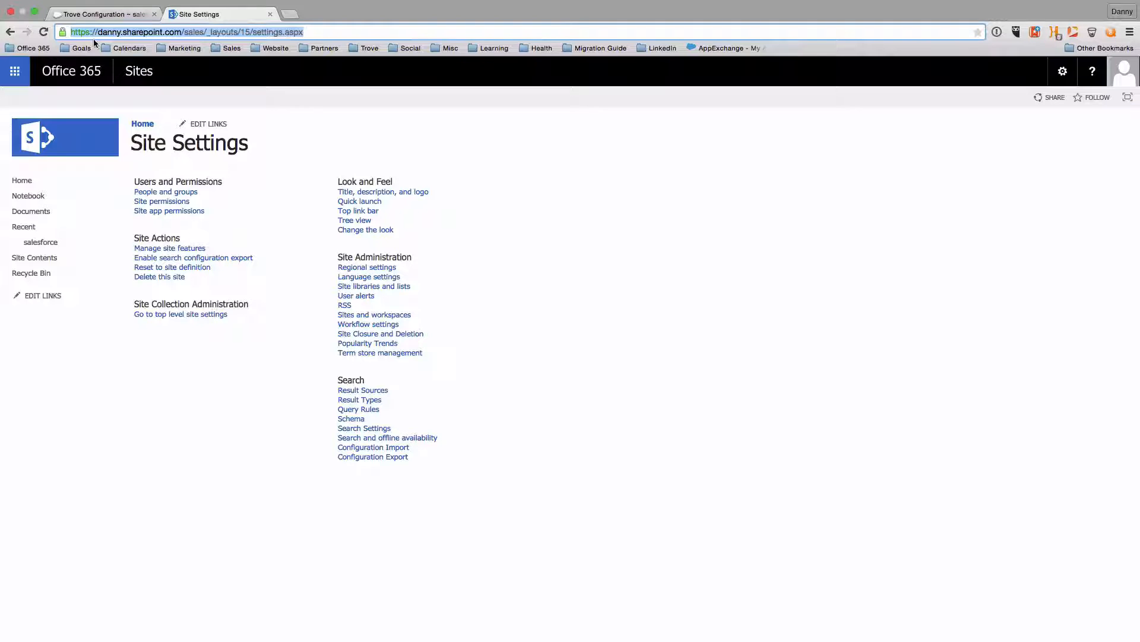
{"action": "left_click_drag", "start_coordinate": [184, 32], "coordinate": [369, 381]}
{"action": "left_click", "coordinate": [101, 15]}
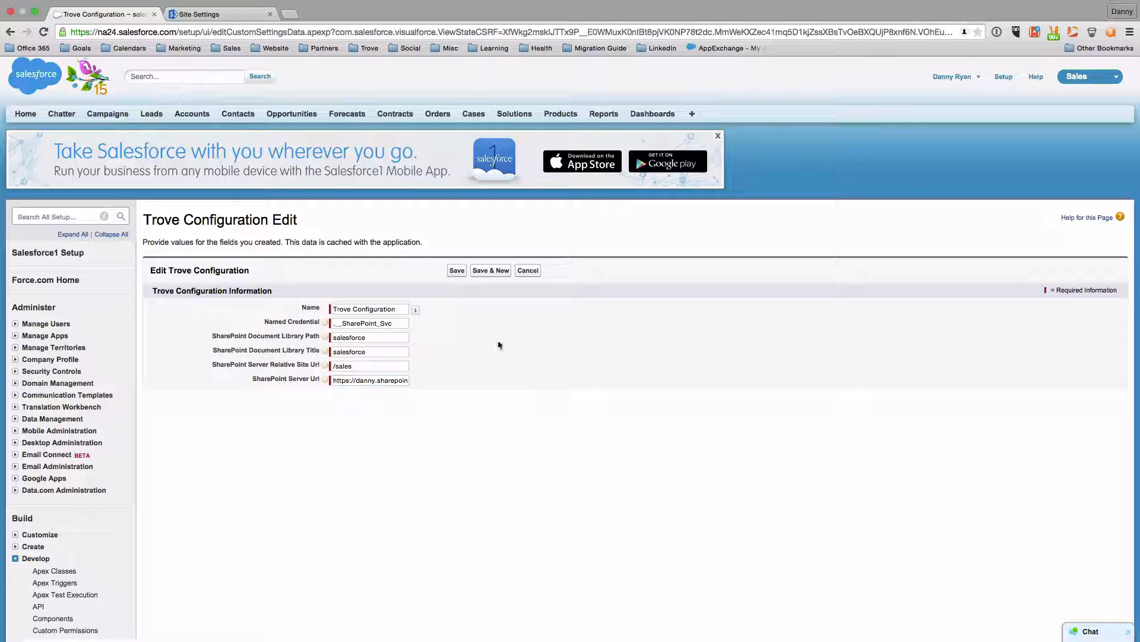
{"action": "left_click", "coordinate": [455, 271]}
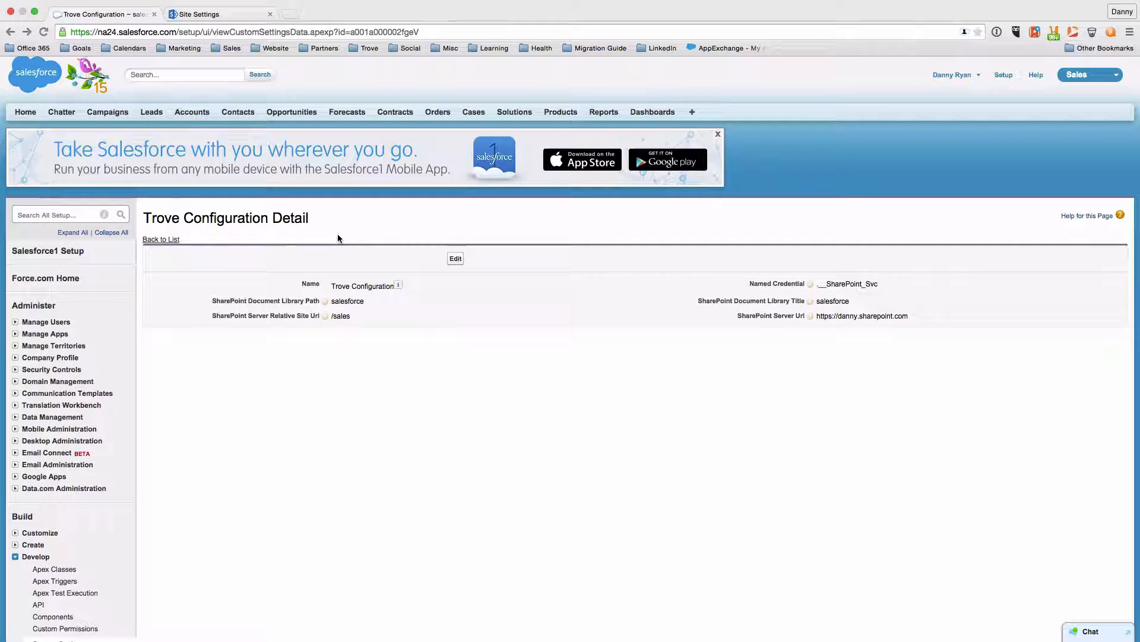
Add a one-column section named Files to the Acme - Big Deal opportunity's page layout
{"action": "left_click", "coordinate": [292, 112]}
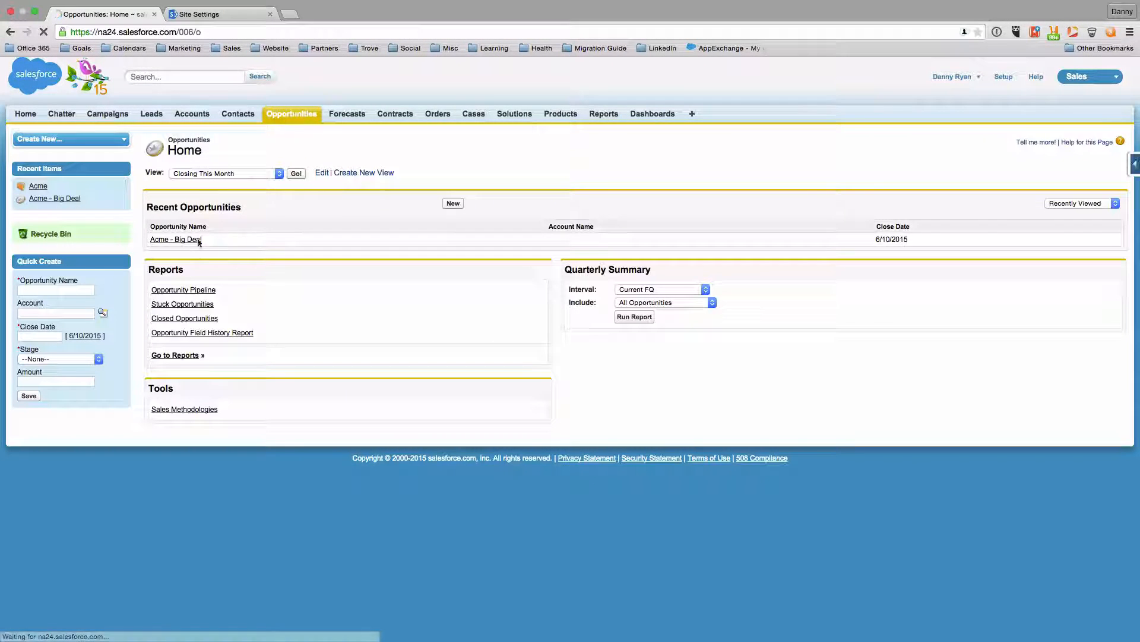
{"action": "left_click", "coordinate": [198, 240]}
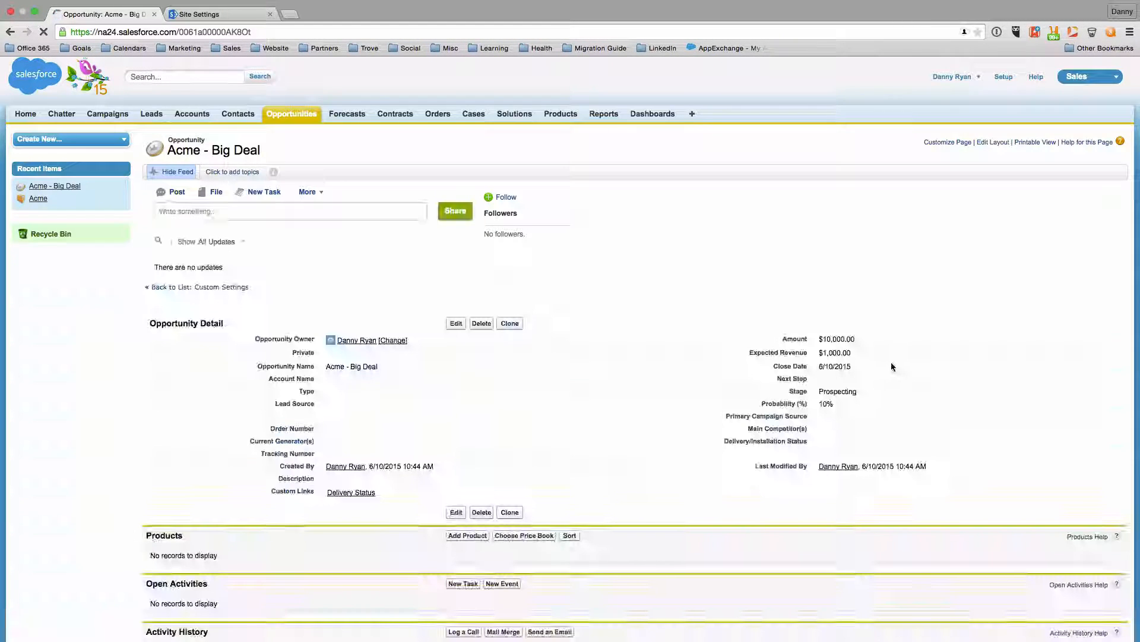
{"action": "left_click", "coordinate": [992, 144]}
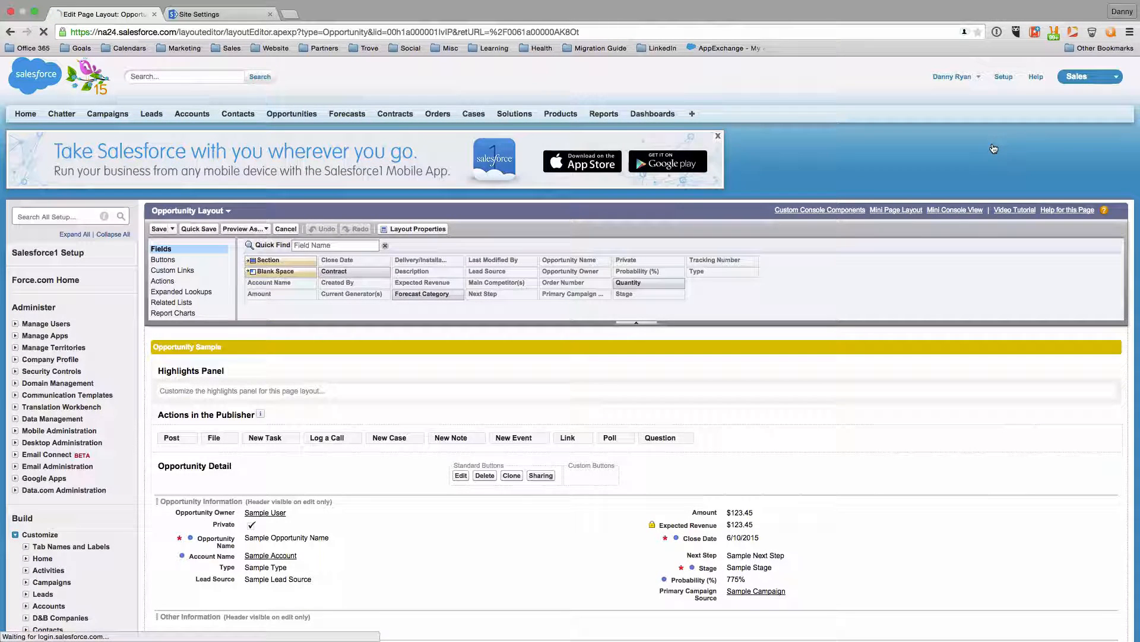
{"action": "scroll", "coordinate": [287, 395], "scroll_direction": "down", "scroll_amount": 1}
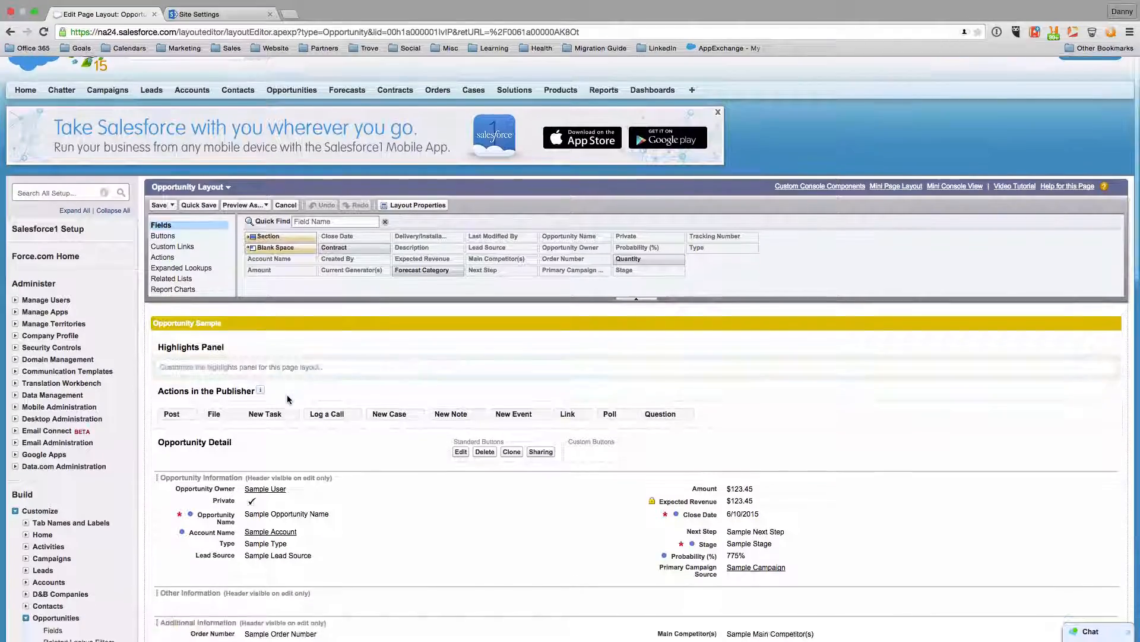
{"action": "scroll", "coordinate": [288, 392], "scroll_direction": "down", "scroll_amount": 3}
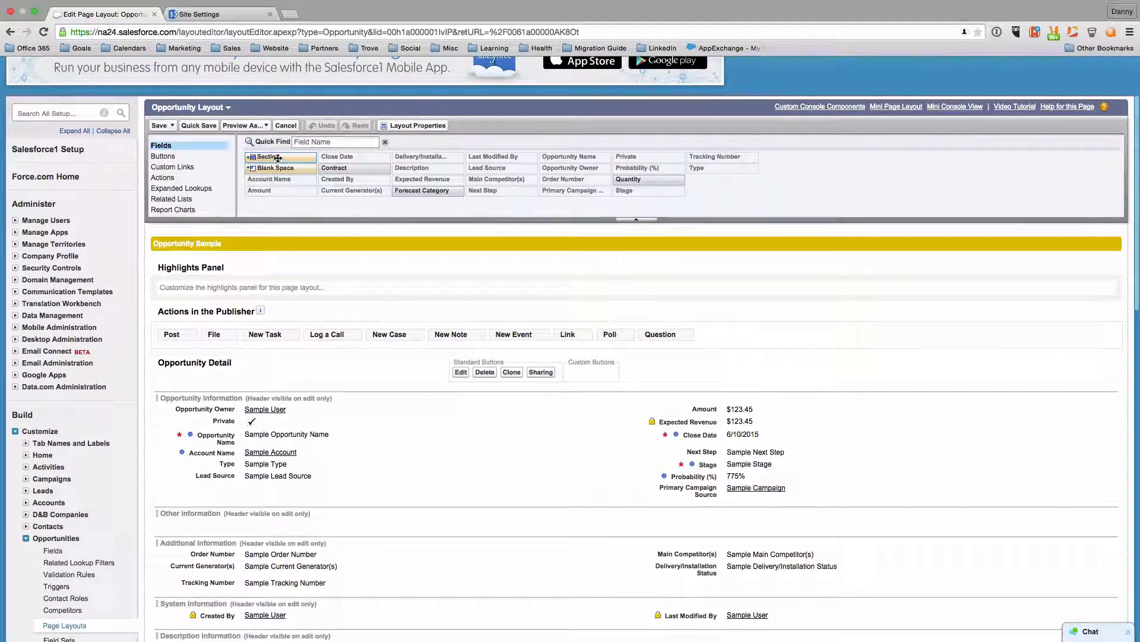
{"action": "left_click_drag", "start_coordinate": [277, 158], "coordinate": [246, 582]}
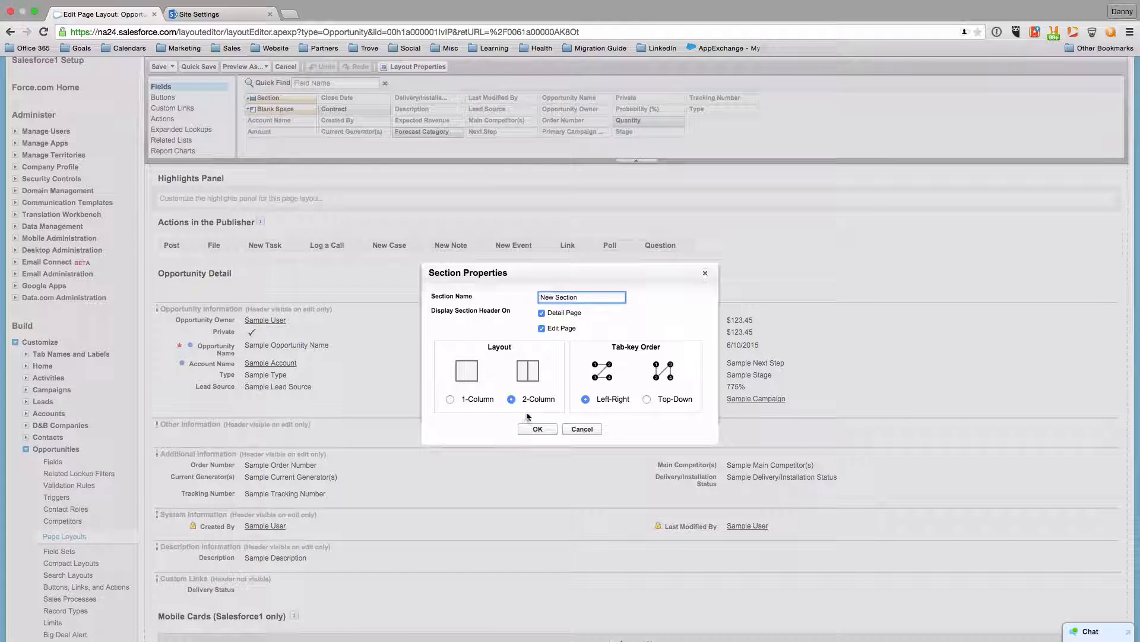
{"action": "left_click_drag", "start_coordinate": [585, 297], "coordinate": [523, 299]}
{"action": "type", "text": "Files"}
{"action": "left_click", "coordinate": [455, 404]}
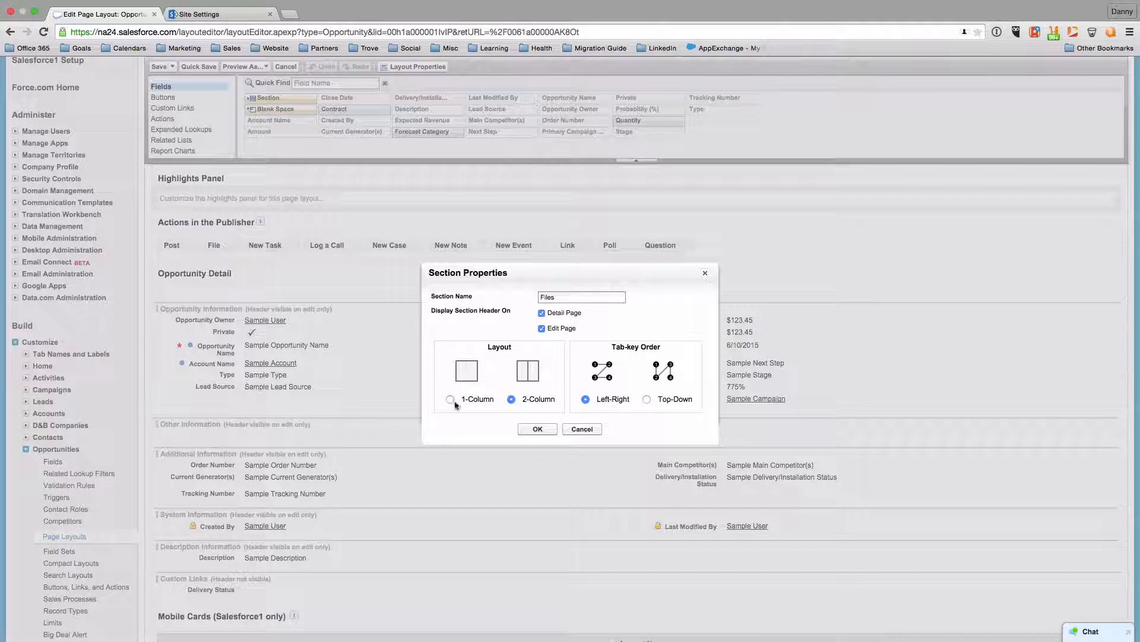
{"action": "left_click", "coordinate": [451, 399]}
{"action": "left_click", "coordinate": [538, 430]}
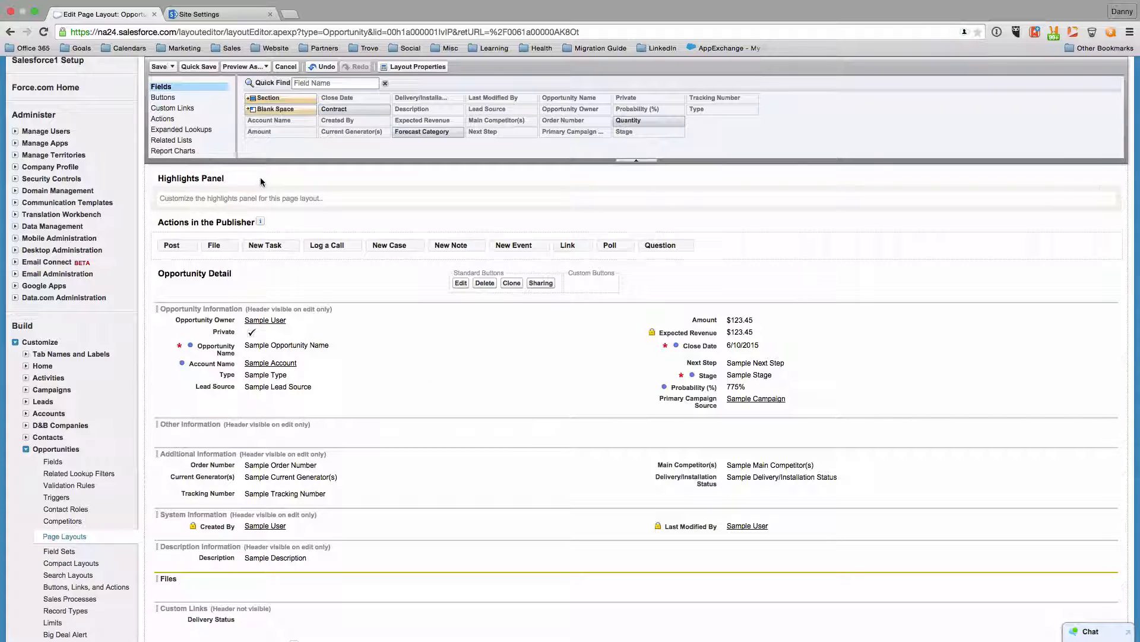
Place the TroveForOpportunities Visualforce page in the Files section and save the layout
{"action": "scroll", "coordinate": [196, 146], "scroll_direction": "down", "scroll_amount": 3}
{"action": "left_click", "coordinate": [196, 149]}
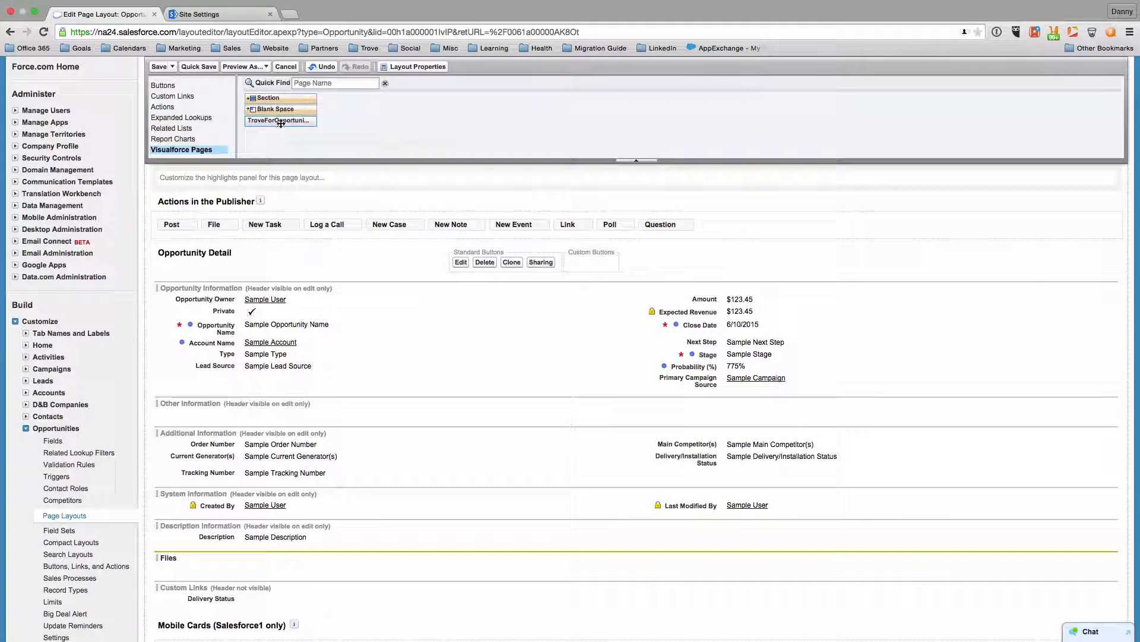
{"action": "left_click_drag", "start_coordinate": [281, 123], "coordinate": [265, 570]}
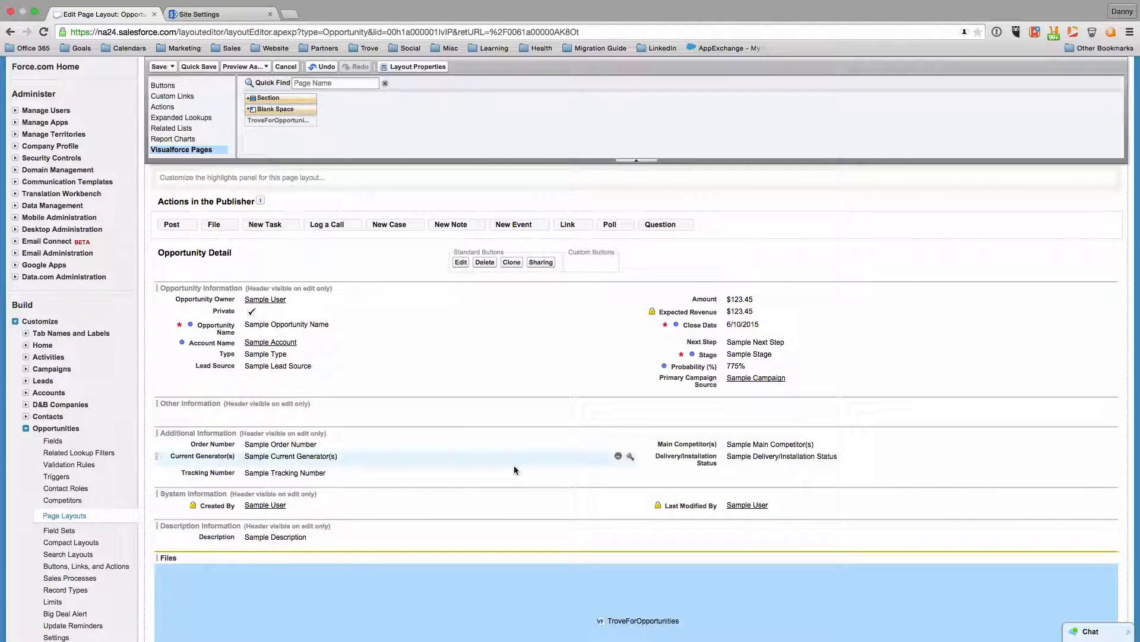
{"action": "scroll", "coordinate": [515, 467], "scroll_direction": "up", "scroll_amount": 6}
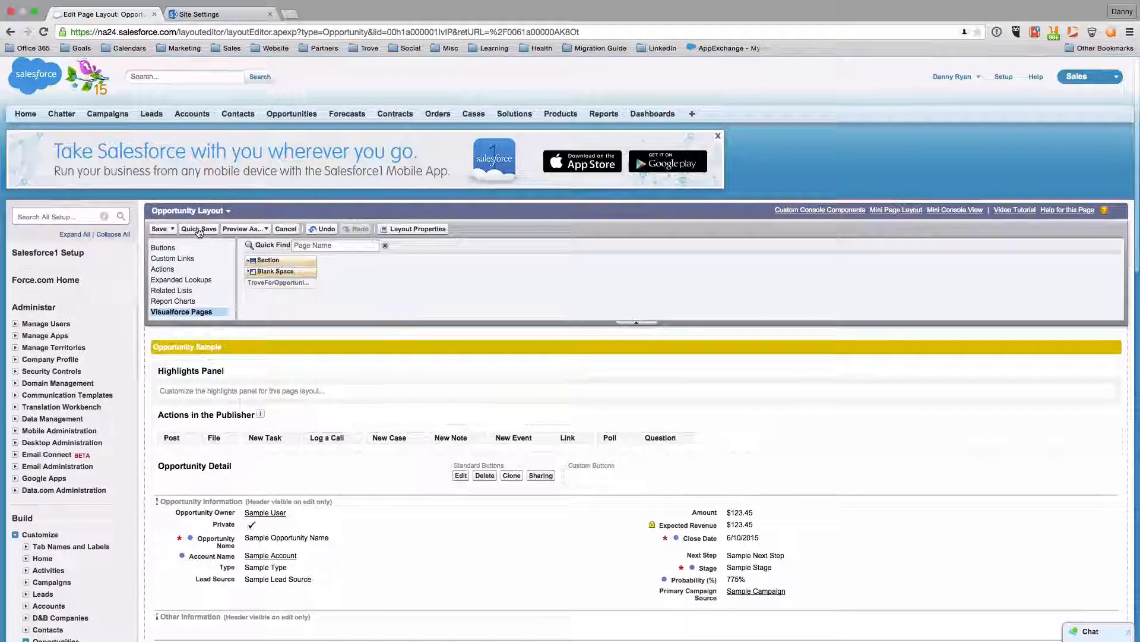
{"action": "left_click", "coordinate": [159, 230]}
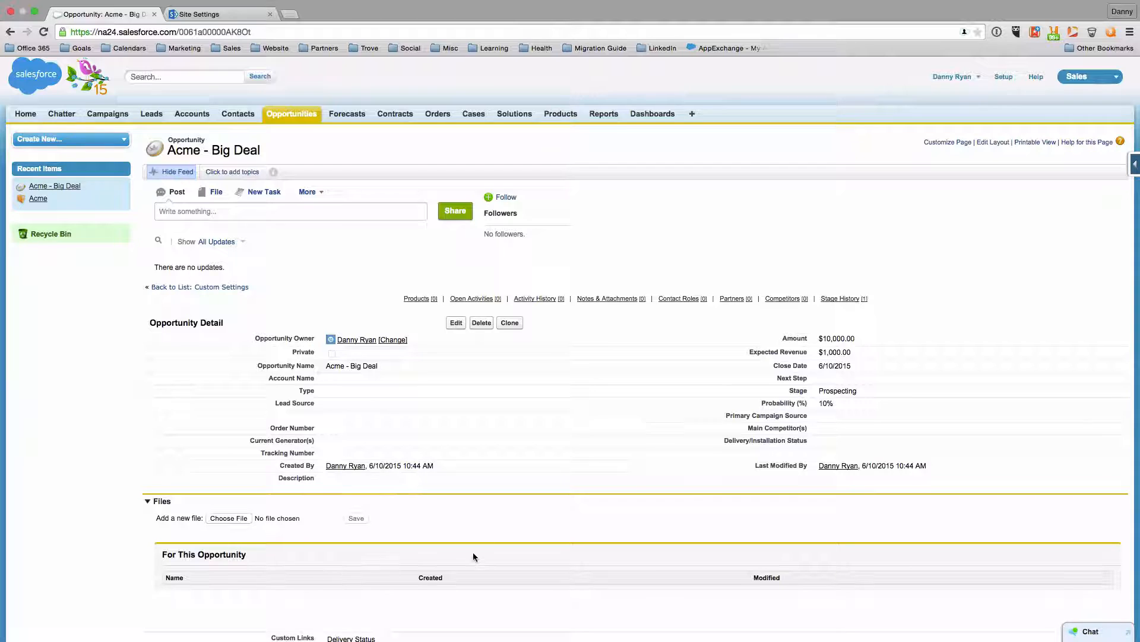
{"action": "scroll", "coordinate": [472, 551], "scroll_direction": "down", "scroll_amount": 2}
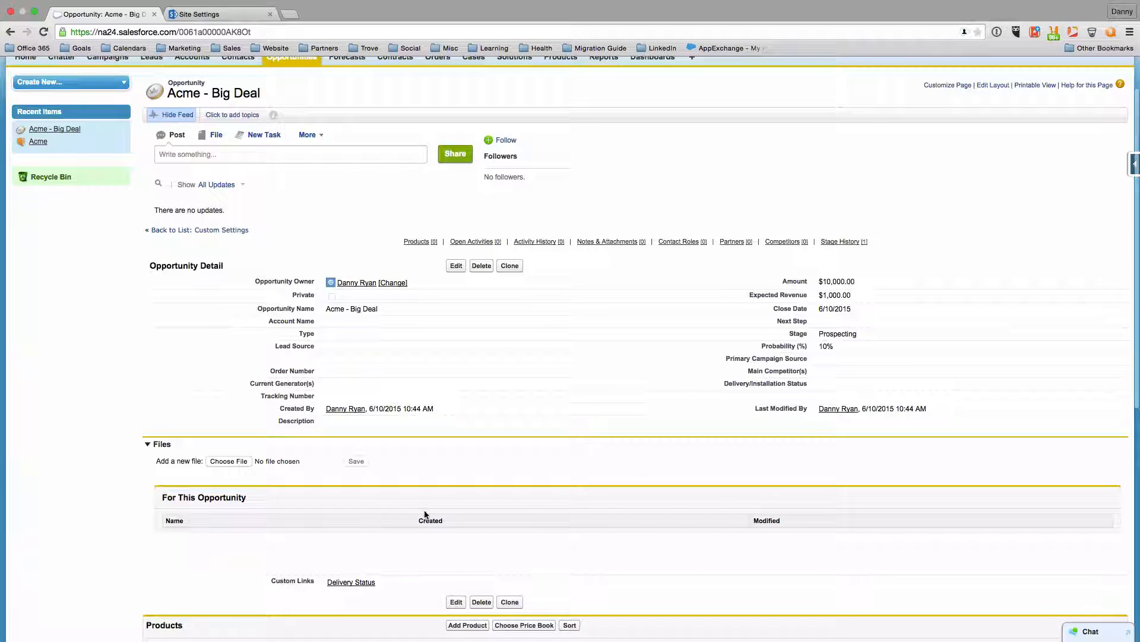
{"action": "scroll", "coordinate": [440, 437], "scroll_direction": "up", "scroll_amount": 2}
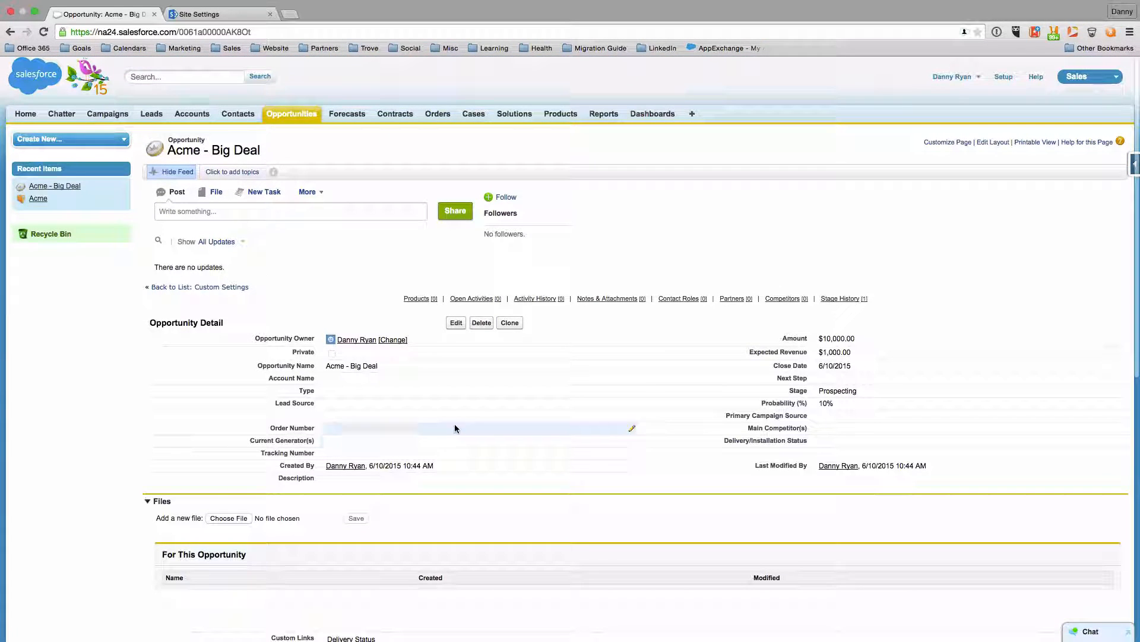
Add a one-column section named Files to the Acme account's page layout
{"action": "left_click", "coordinate": [192, 115]}
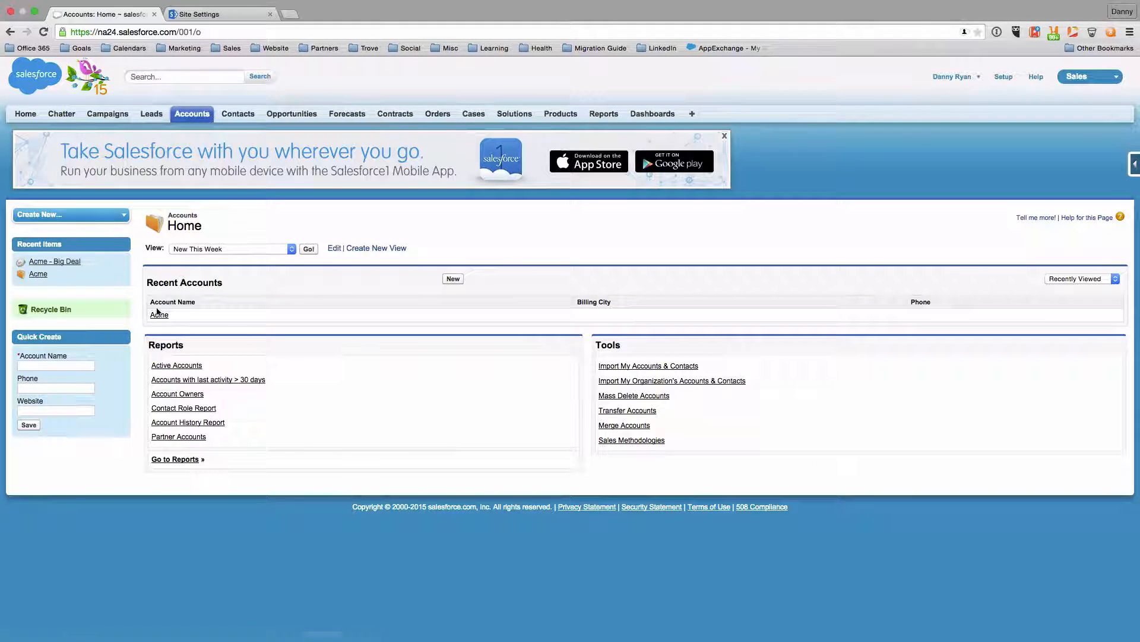
{"action": "left_click", "coordinate": [159, 314]}
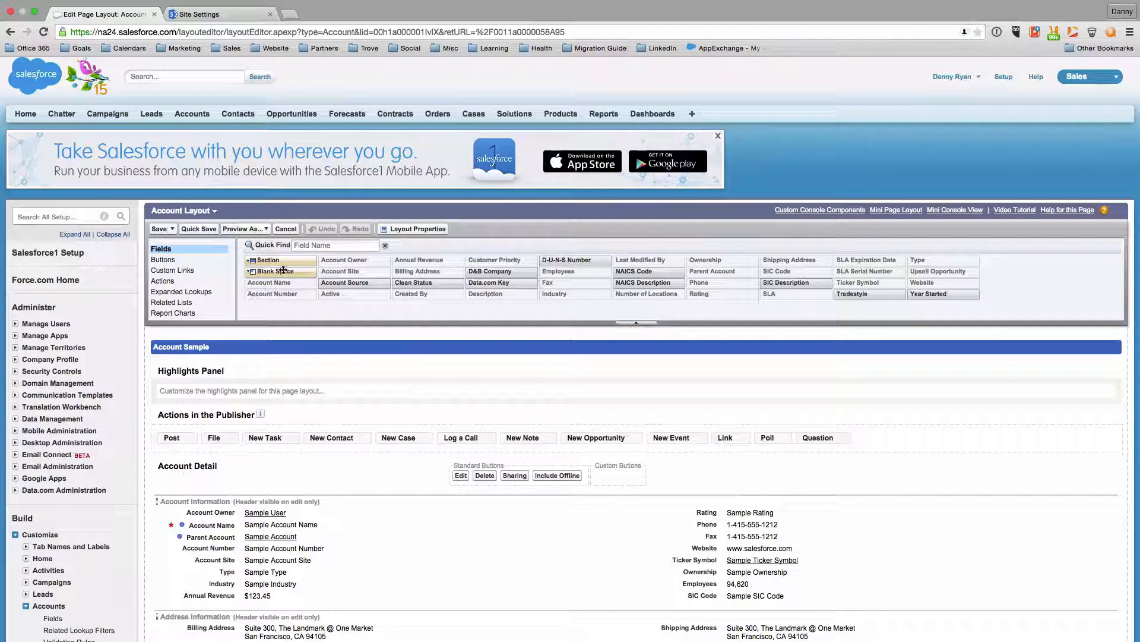
{"action": "scroll", "coordinate": [282, 270], "scroll_direction": "down", "scroll_amount": 1}
{"action": "left_click_drag", "start_coordinate": [278, 247], "coordinate": [276, 591]}
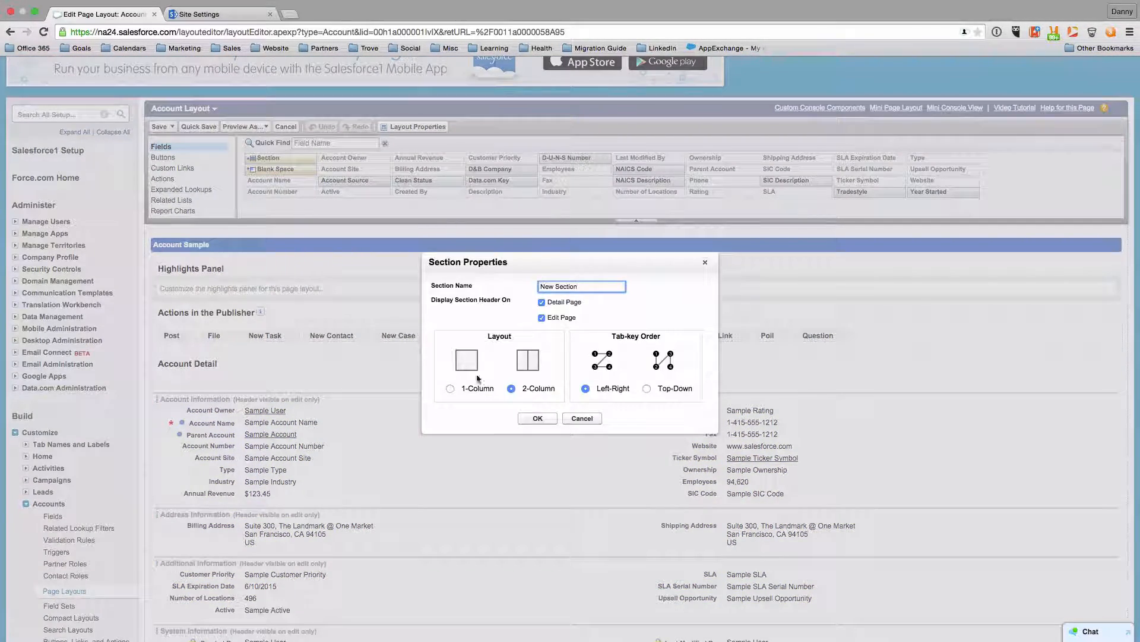
{"action": "left_click_drag", "start_coordinate": [585, 287], "coordinate": [547, 290]}
{"action": "type", "text": "Files"}
{"action": "left_click", "coordinate": [460, 389]}
{"action": "left_click", "coordinate": [451, 389]}
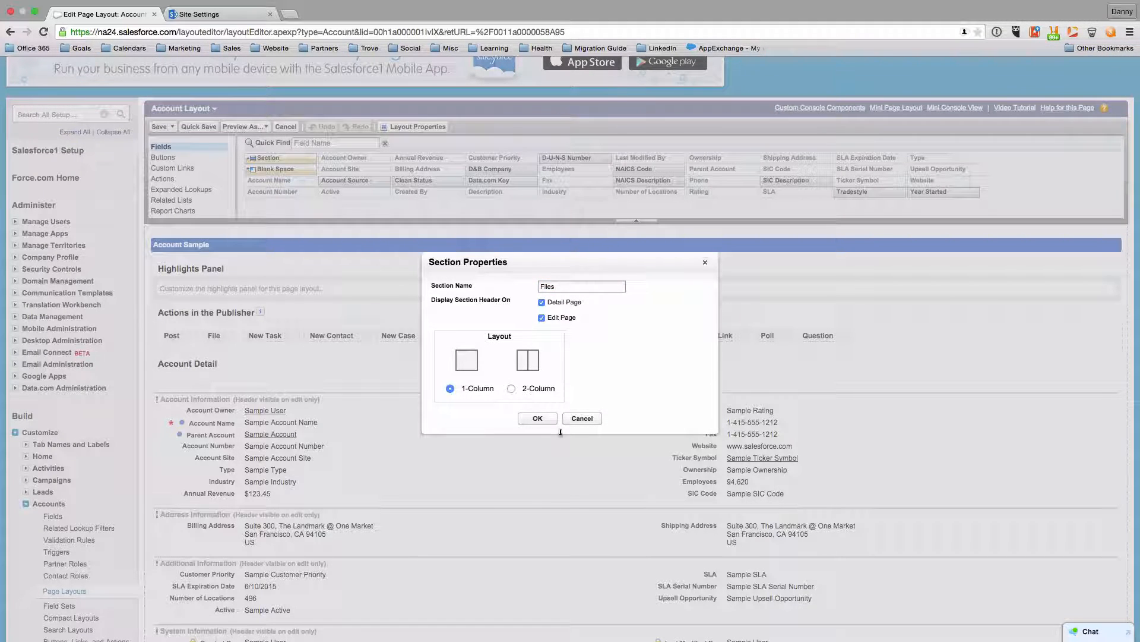
{"action": "left_click", "coordinate": [538, 419]}
Place the TroveForAccounts Visualforce page in the Files section and save the layout
{"action": "scroll", "coordinate": [515, 429], "scroll_direction": "down", "scroll_amount": 1}
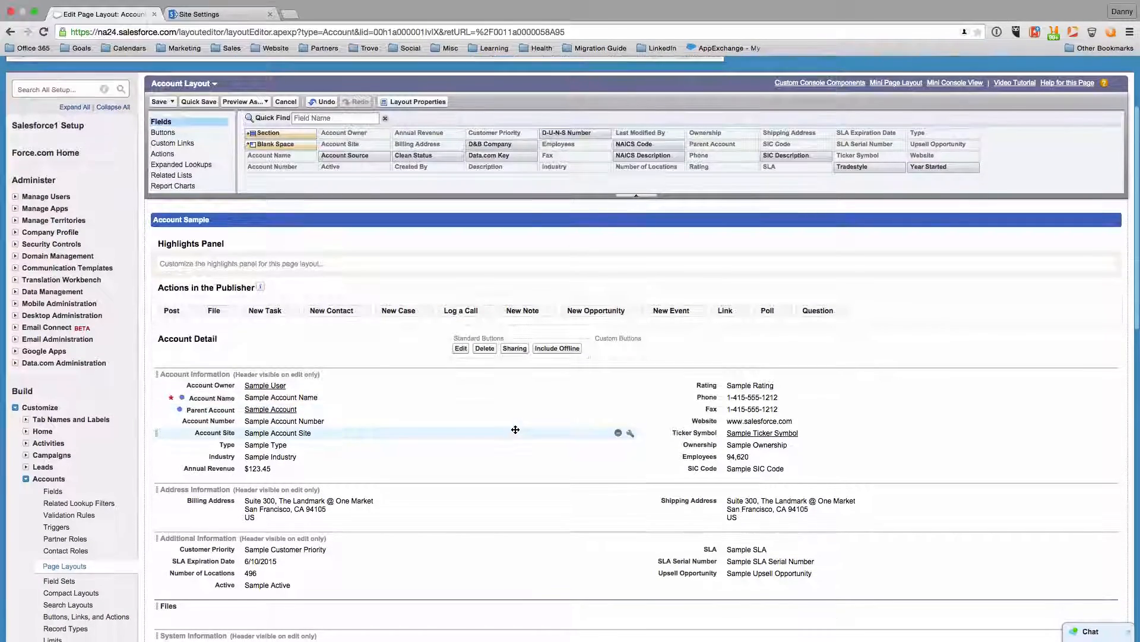
{"action": "scroll", "coordinate": [195, 189], "scroll_direction": "down", "scroll_amount": 1}
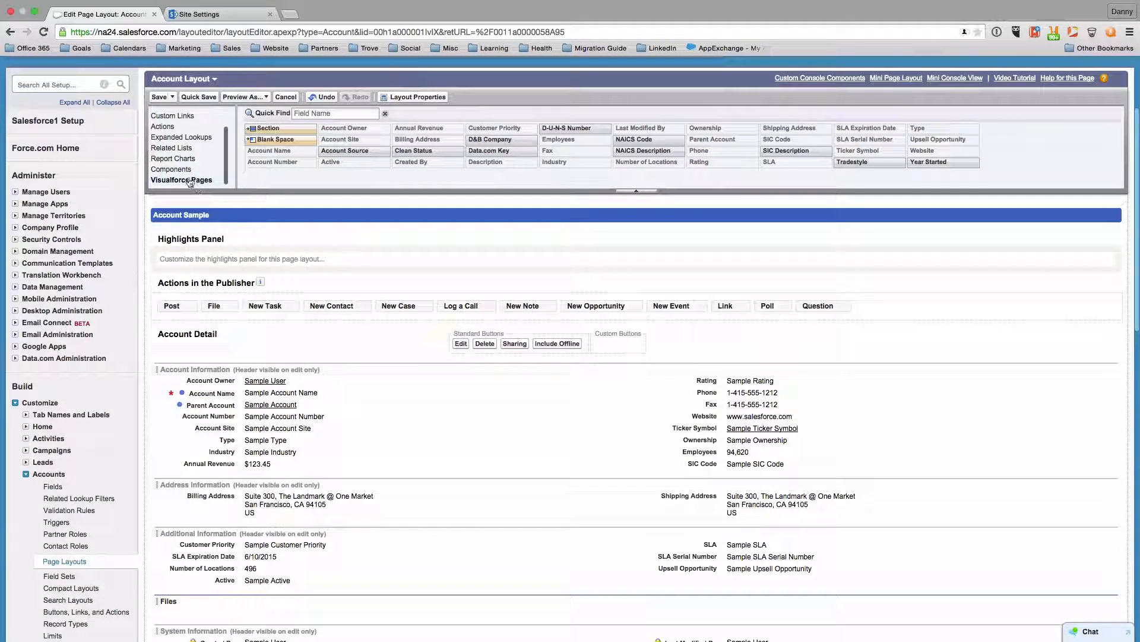
{"action": "left_click", "coordinate": [184, 182]}
{"action": "mouse_move", "coordinate": [279, 152]}
{"action": "left_mouse_down"}
{"action": "mouse_move", "coordinate": [285, 527]}
{"action": "mouse_move", "coordinate": [255, 611]}
{"action": "left_mouse_up"}
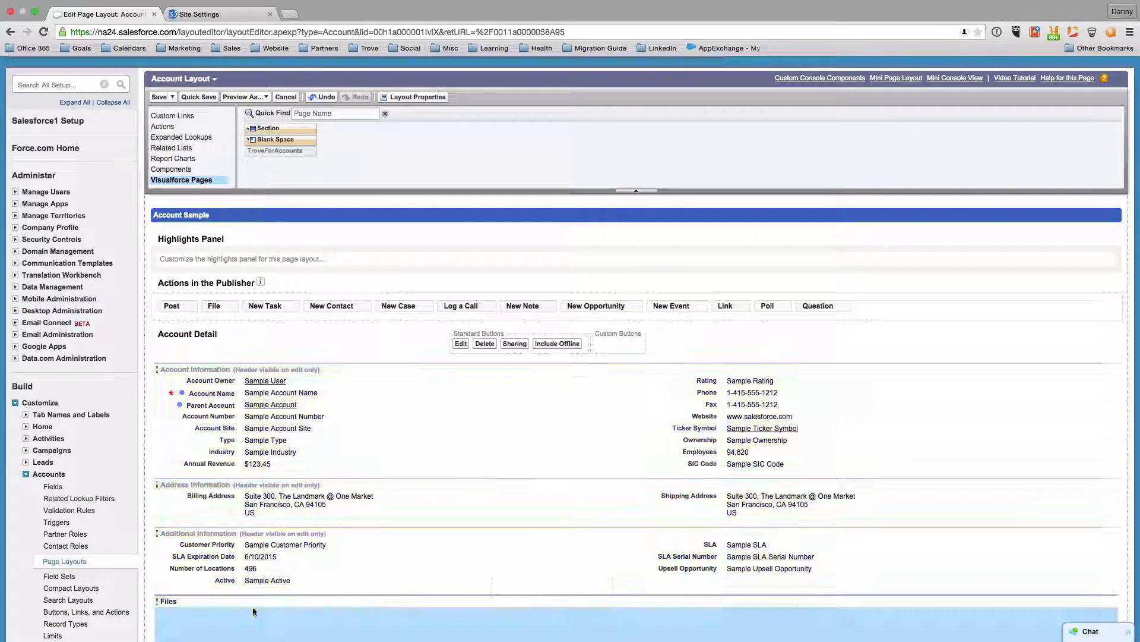
{"action": "scroll", "coordinate": [370, 434], "scroll_direction": "down", "scroll_amount": 5}
{"action": "scroll", "coordinate": [370, 433], "scroll_direction": "up", "scroll_amount": 10}
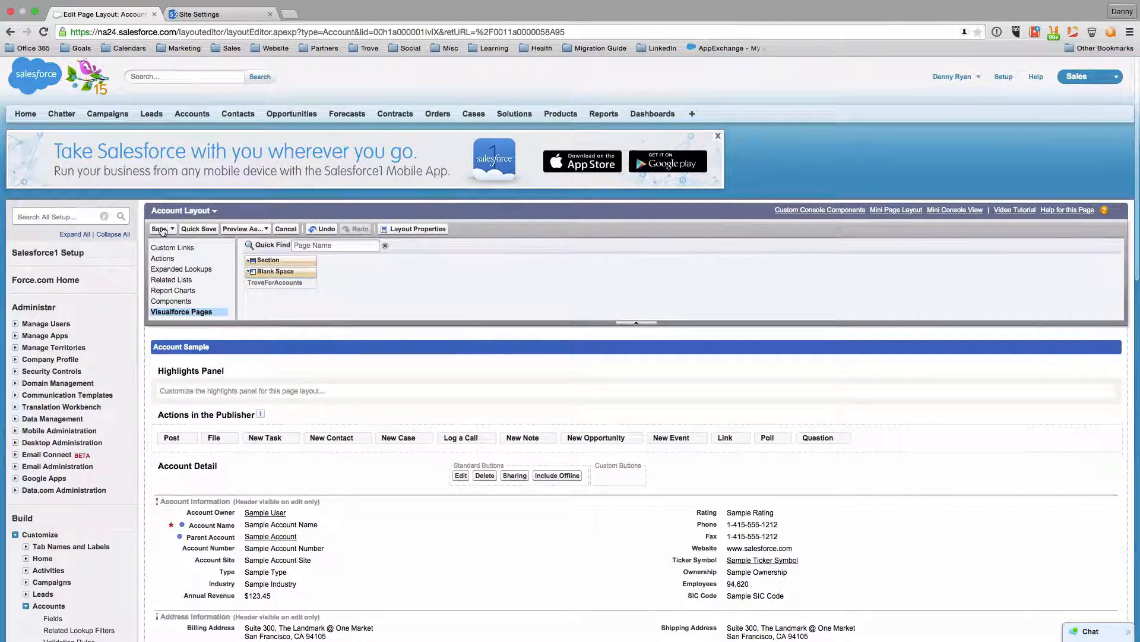
{"action": "left_click", "coordinate": [162, 229]}
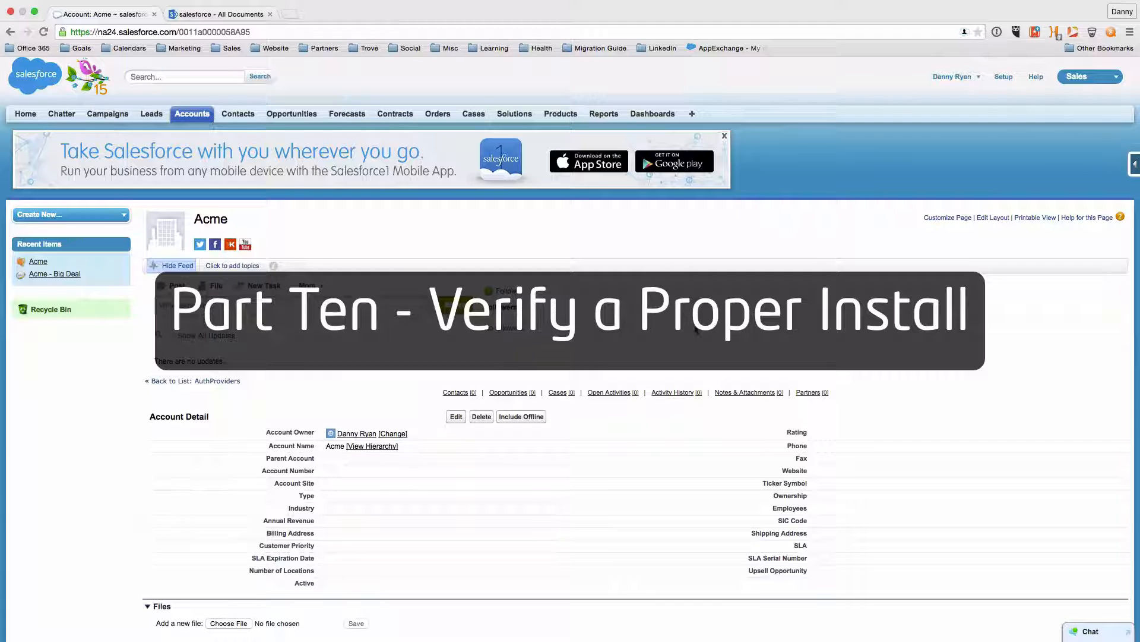
Upload Sample Presentation.pptx to the Acme account's Files section and open it
{"action": "scroll", "coordinate": [663, 352], "scroll_direction": "down", "scroll_amount": 8}
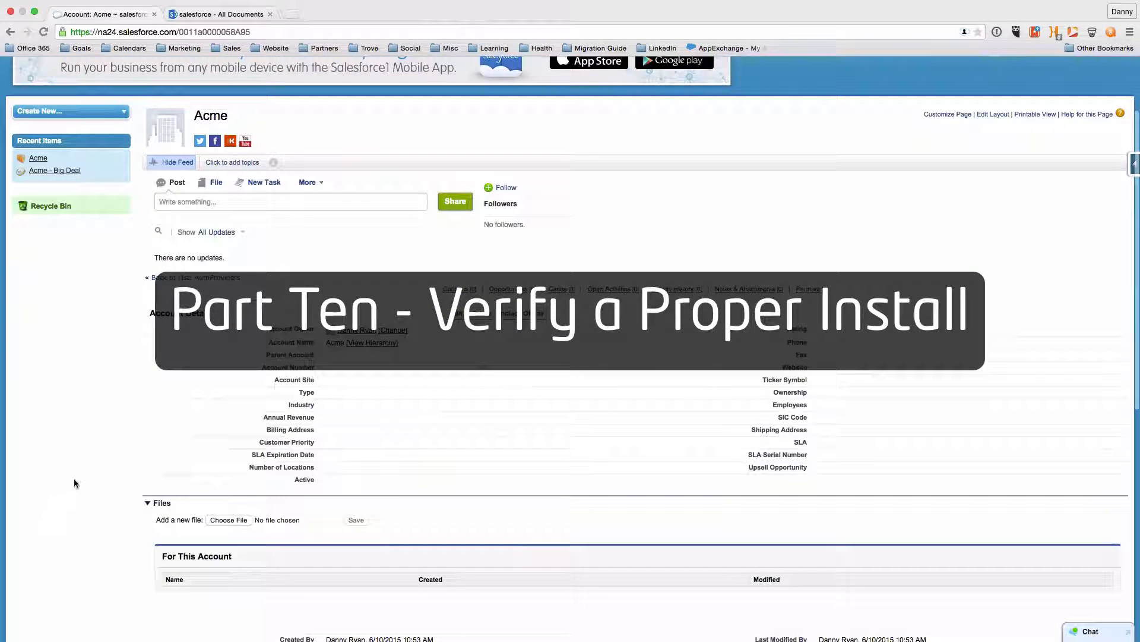
{"action": "scroll", "coordinate": [76, 480], "scroll_direction": "down", "scroll_amount": 1}
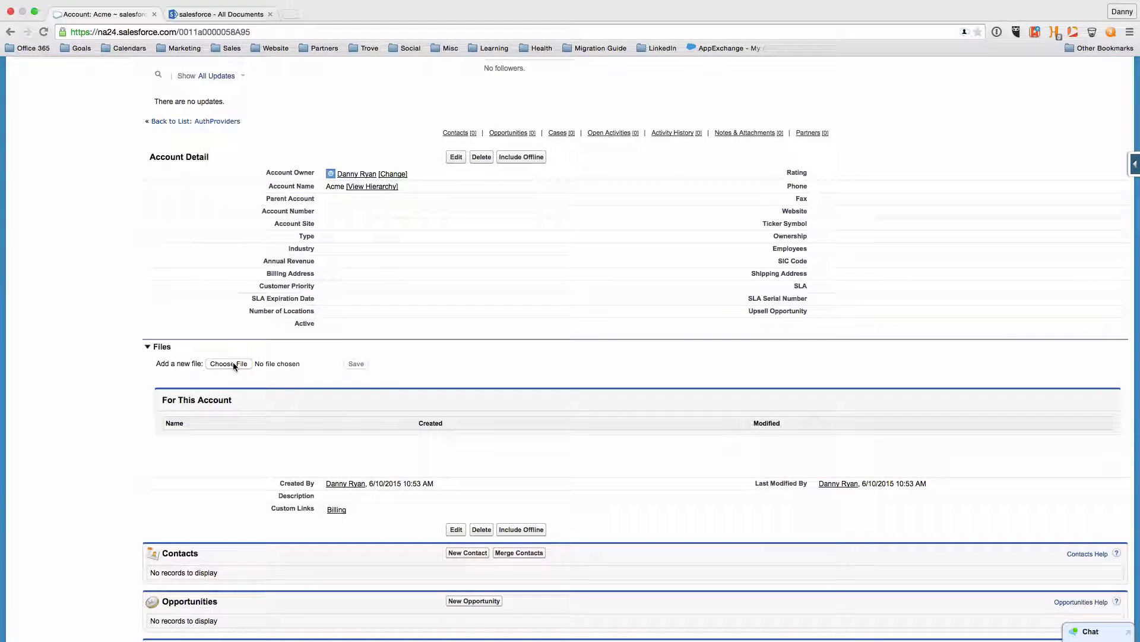
{"action": "left_click", "coordinate": [234, 364]}
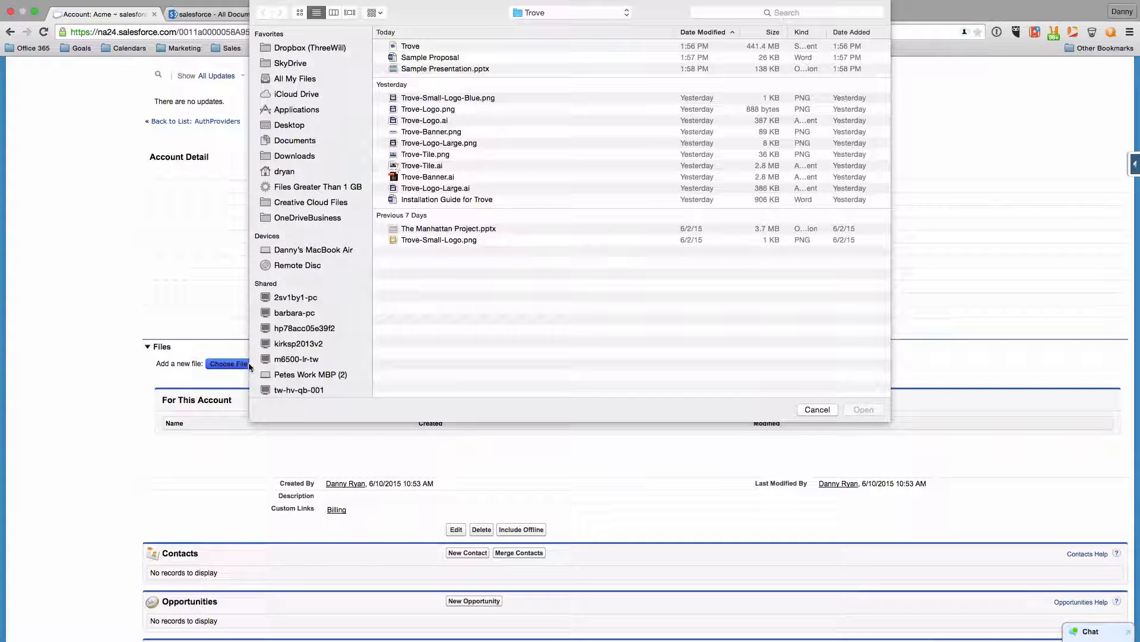
{"action": "left_click", "coordinate": [460, 70]}
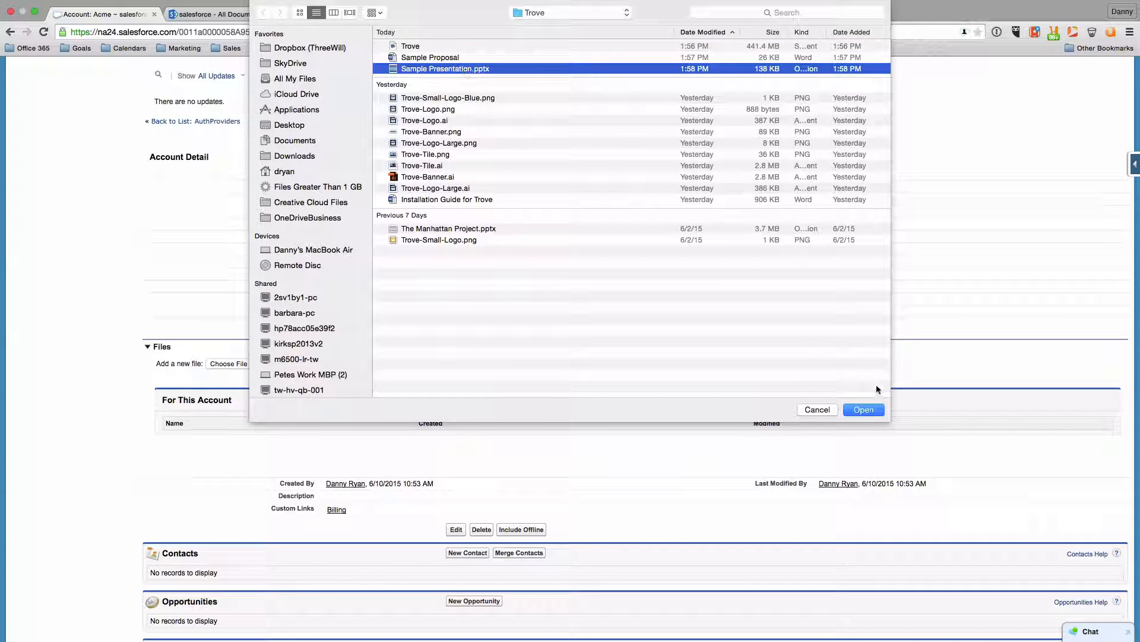
{"action": "left_click", "coordinate": [865, 410]}
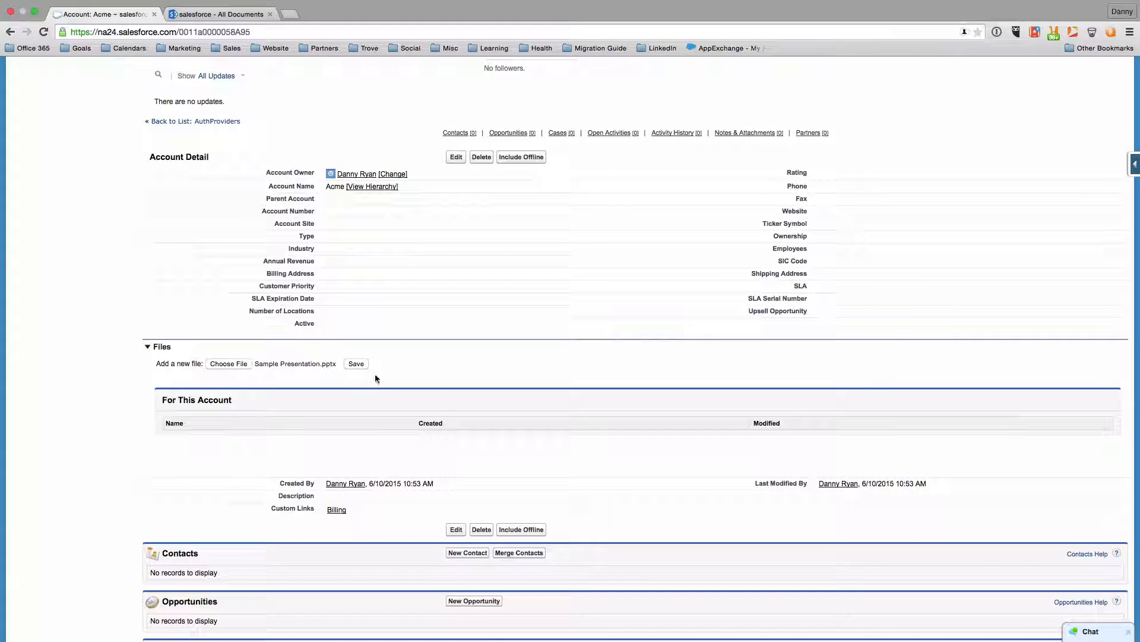
{"action": "left_click", "coordinate": [356, 363]}
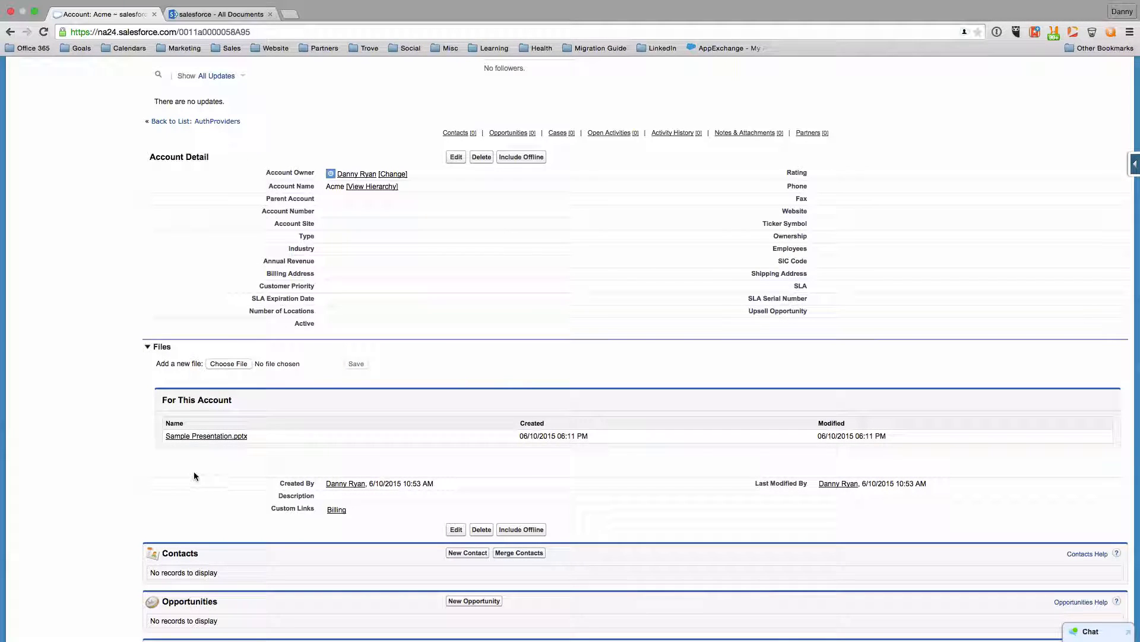
{"action": "left_click", "coordinate": [200, 436]}
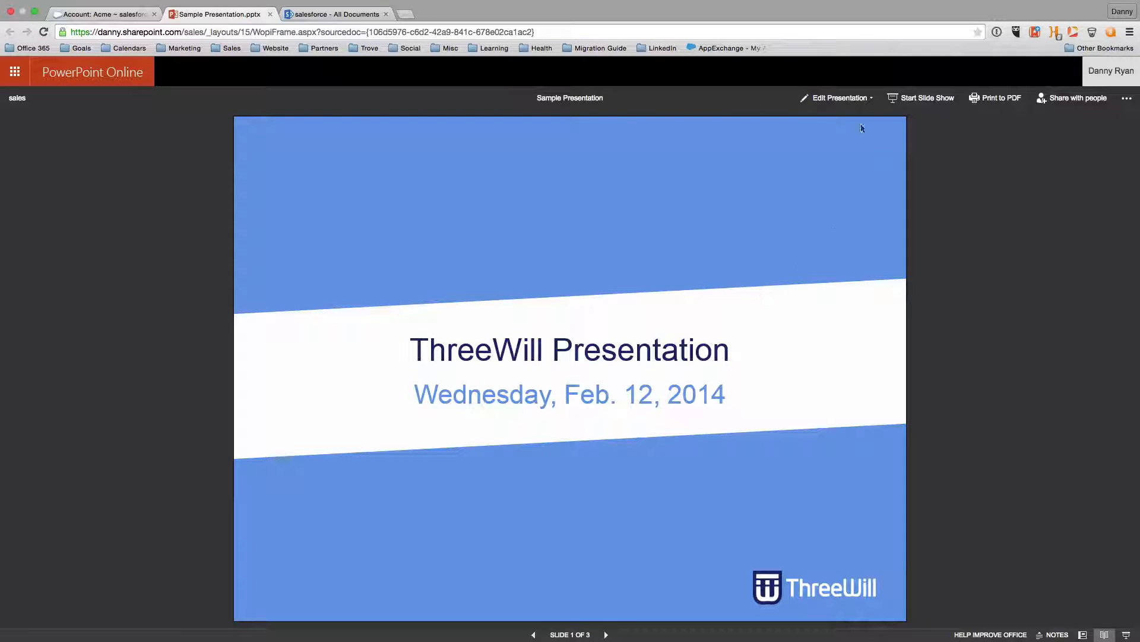
In PowerPoint Online, change the title slide's year from 2014 to 2015, then close the presentation
{"action": "left_click", "coordinate": [863, 104]}
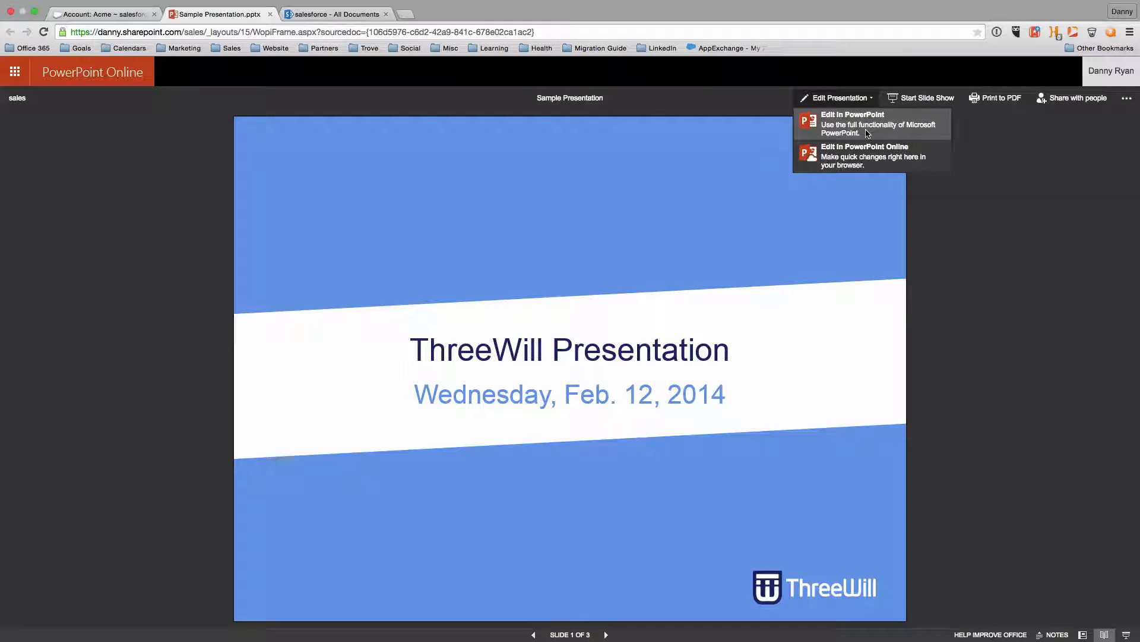
{"action": "left_click", "coordinate": [853, 155]}
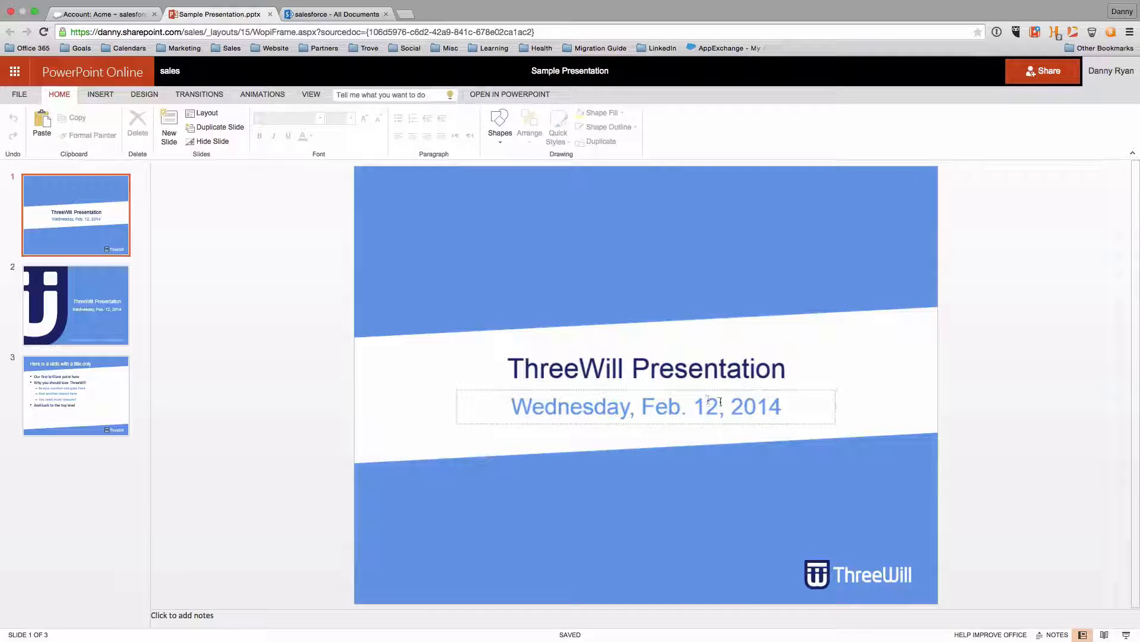
{"action": "left_click", "coordinate": [766, 408]}
{"action": "left_click_drag", "start_coordinate": [778, 407], "coordinate": [782, 403]}
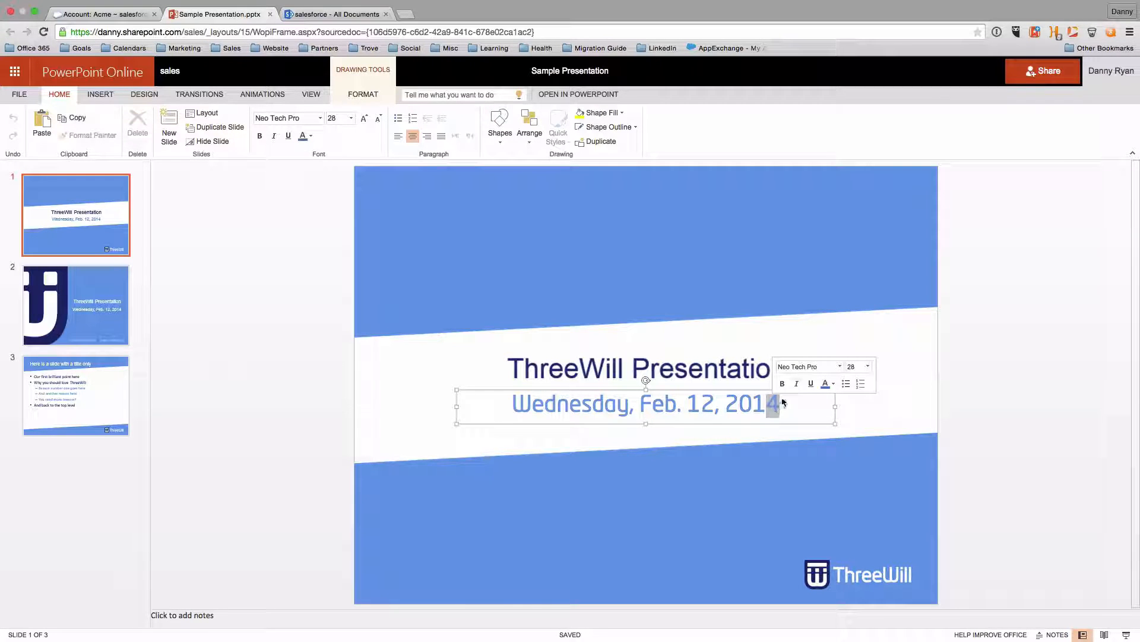
{"action": "type", "text": "5"}
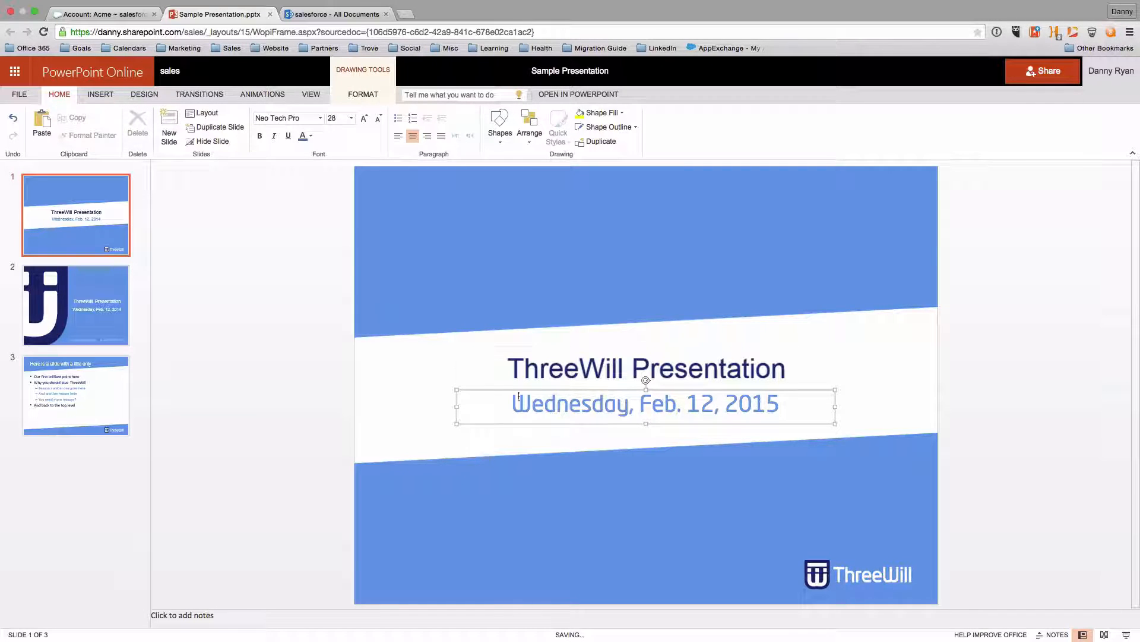
{"action": "left_click", "coordinate": [381, 313]}
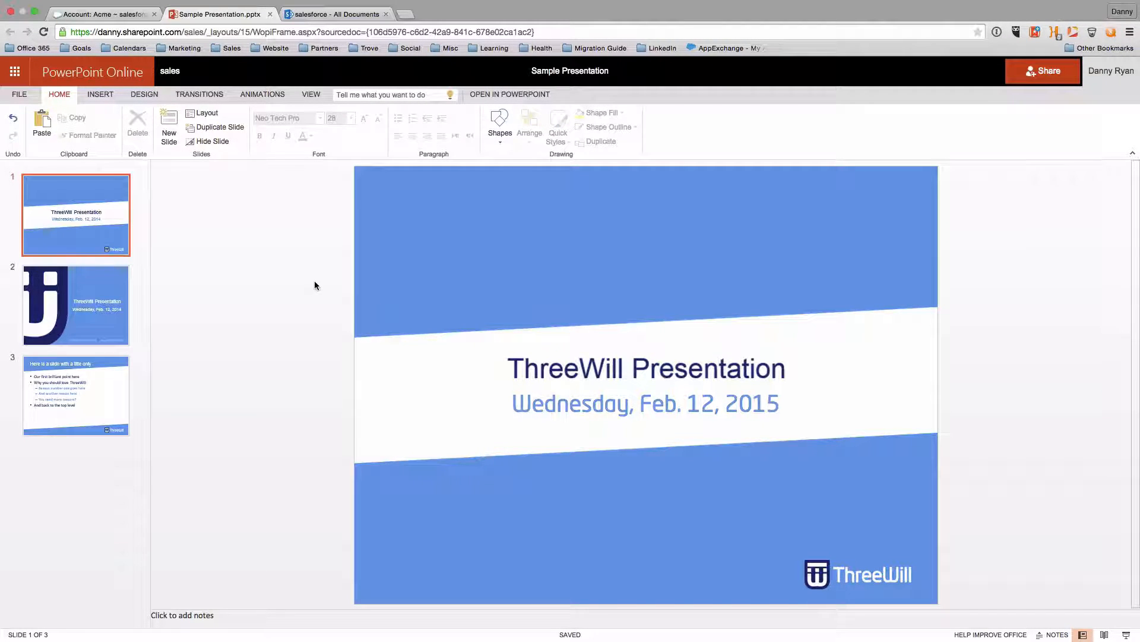
{"action": "left_click", "coordinate": [271, 14]}
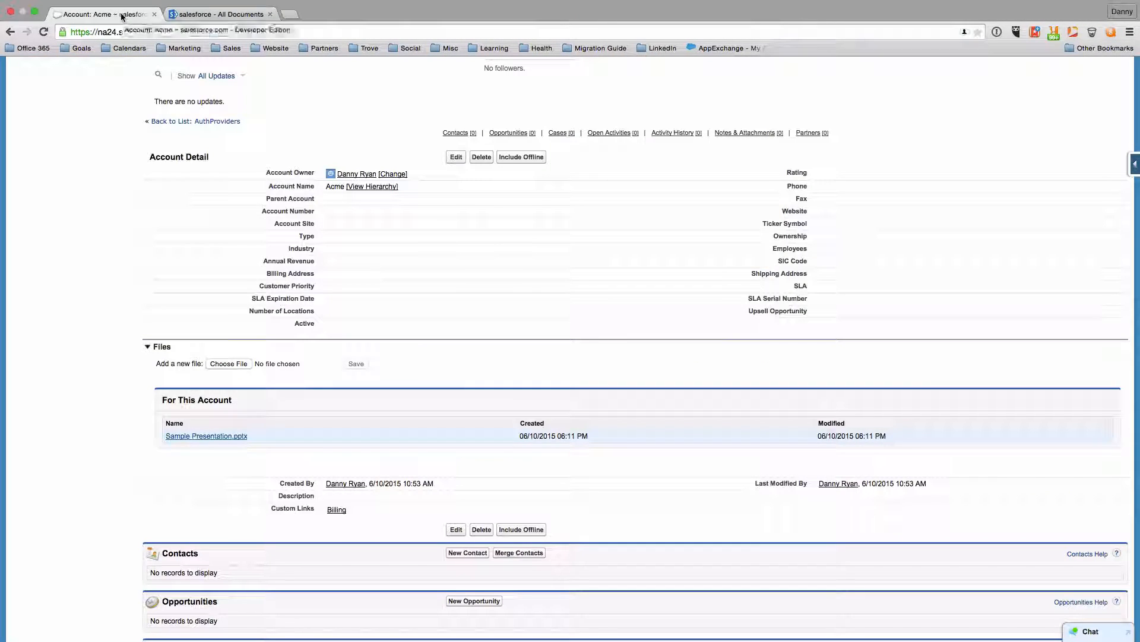
Reopen Sample Presentation.pptx to verify the 2015 date, then go to the Acme - Big Deal opportunity
{"action": "left_click", "coordinate": [218, 437]}
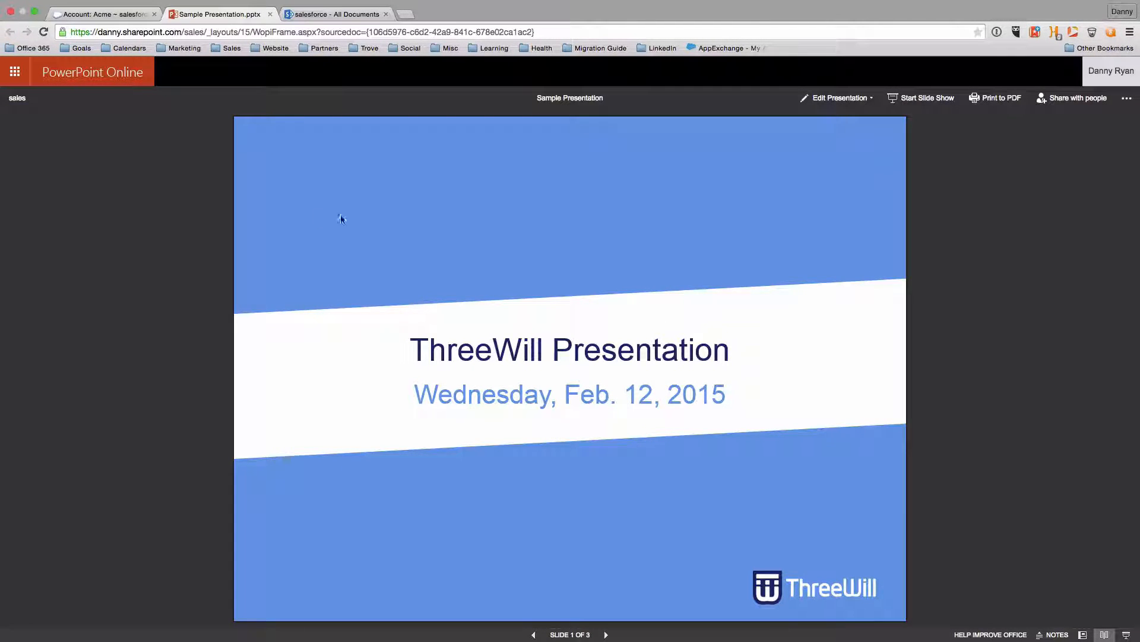
{"action": "left_click", "coordinate": [103, 14]}
{"action": "scroll", "coordinate": [359, 226], "scroll_direction": "up", "scroll_amount": 5}
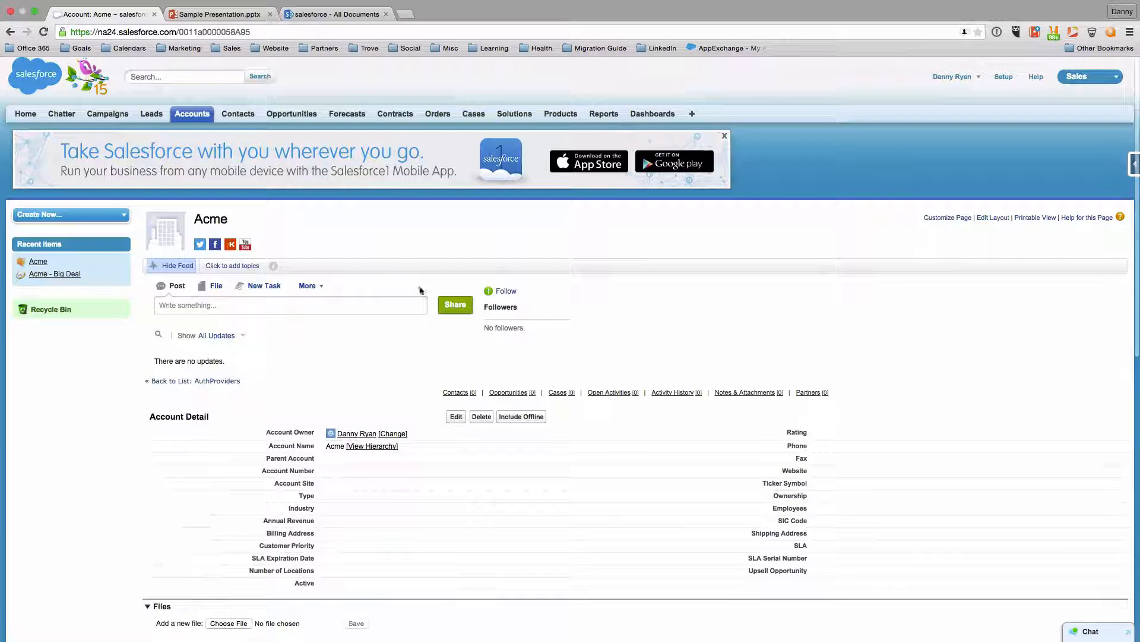
{"action": "left_click", "coordinate": [294, 114]}
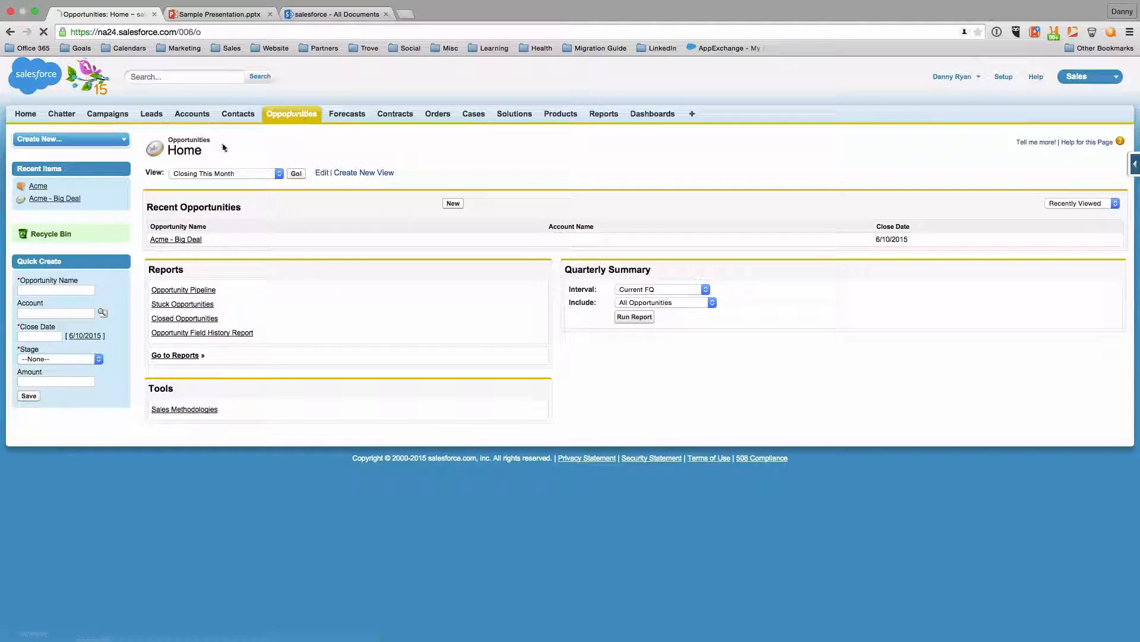
{"action": "left_click", "coordinate": [161, 240]}
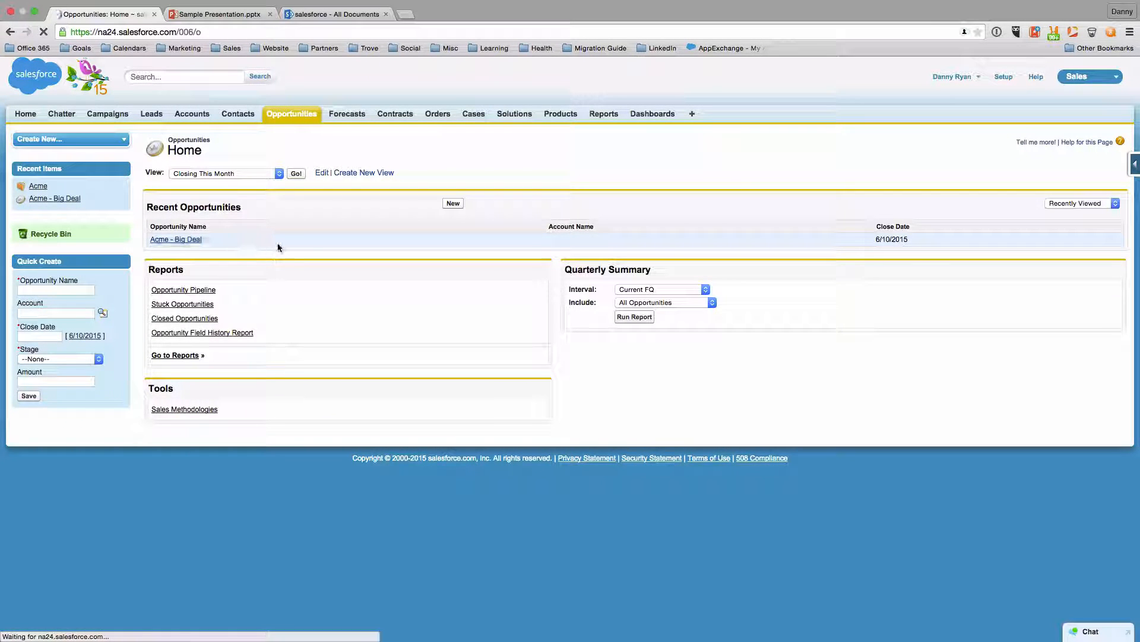
Upload Sample Proposal.docx to the opportunity's Files section and open it
{"action": "scroll", "coordinate": [459, 401], "scroll_direction": "down", "scroll_amount": 5}
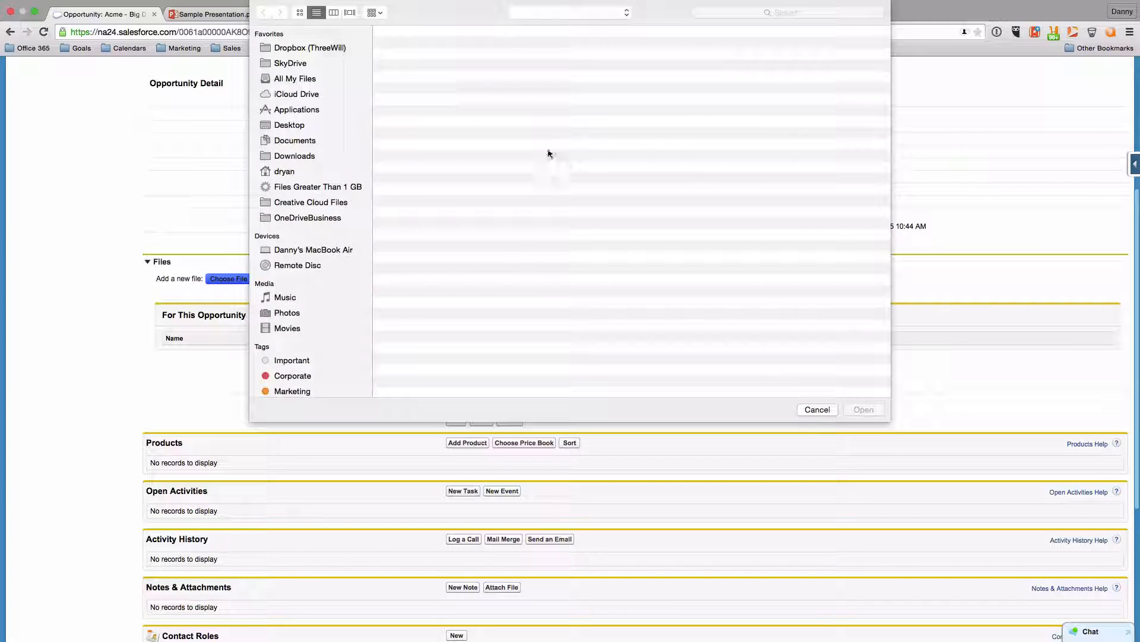
{"action": "left_click", "coordinate": [417, 59]}
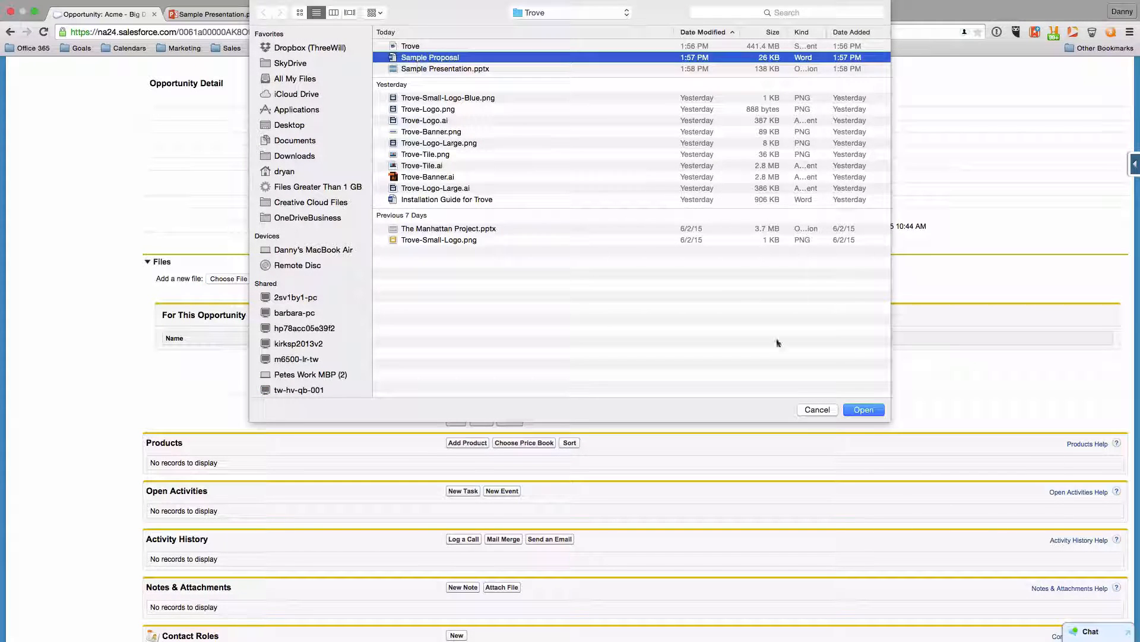
{"action": "left_click", "coordinate": [866, 410]}
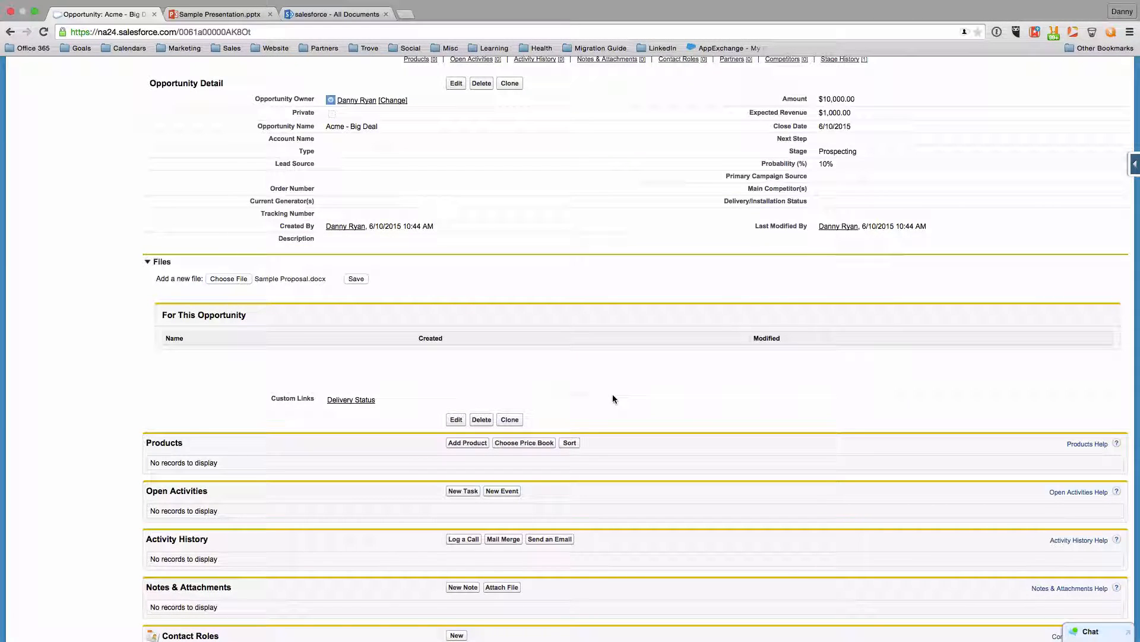
{"action": "left_click", "coordinate": [356, 280]}
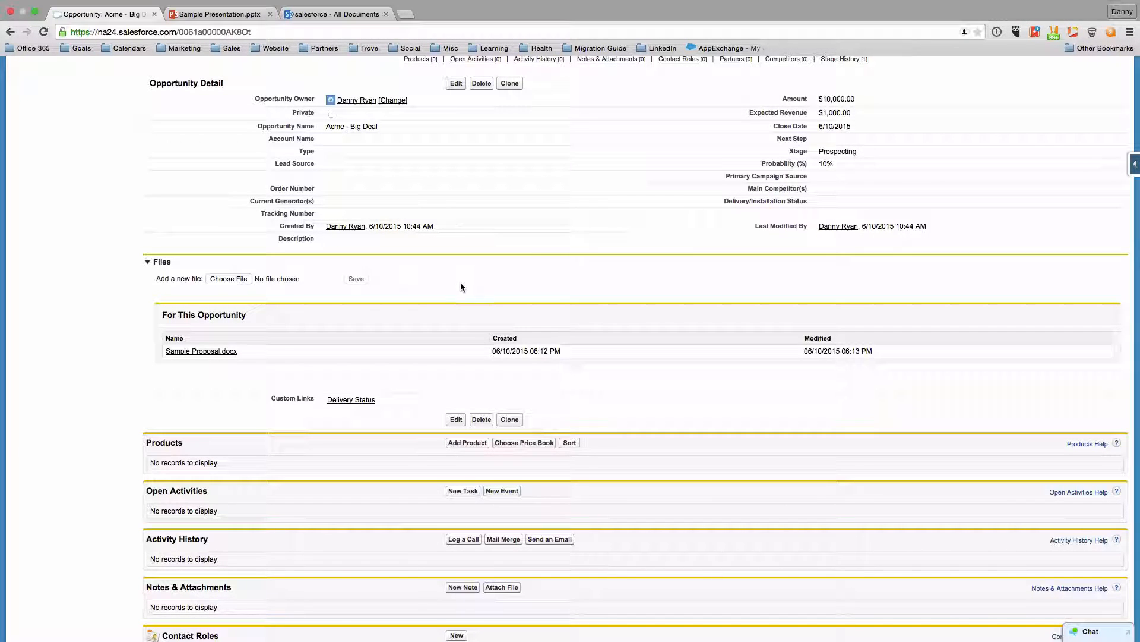
{"action": "left_click", "coordinate": [203, 351]}
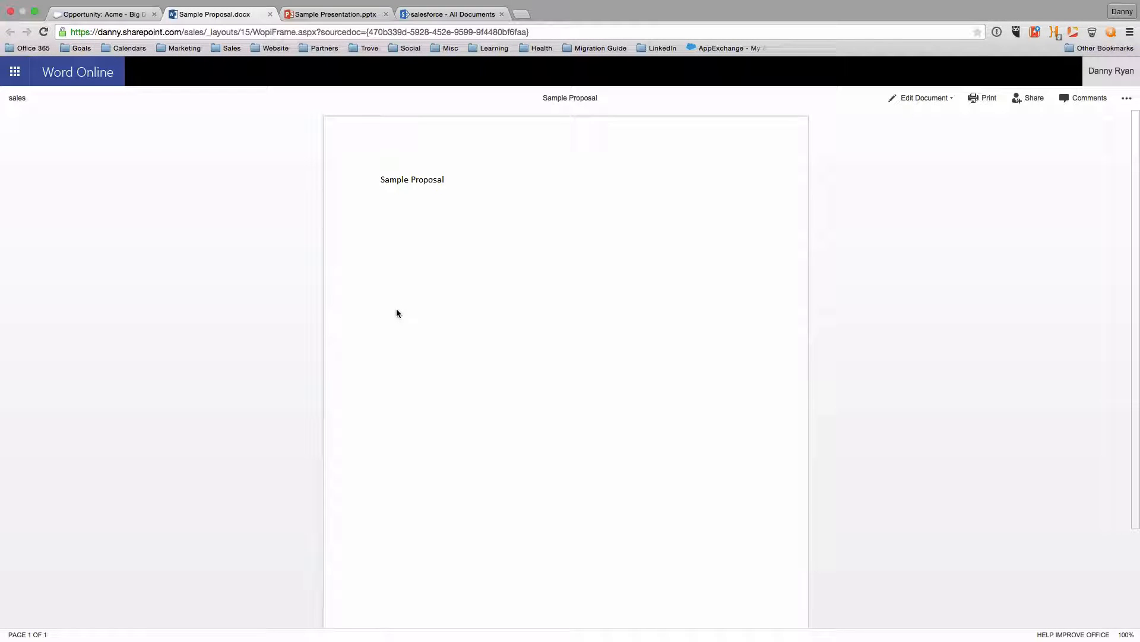
Add 'Updates...' to Sample Proposal.docx in Word Online, reopen it to verify, then switch to the SharePoint library
{"action": "left_click", "coordinate": [946, 97]}
{"action": "left_click", "coordinate": [942, 155]}
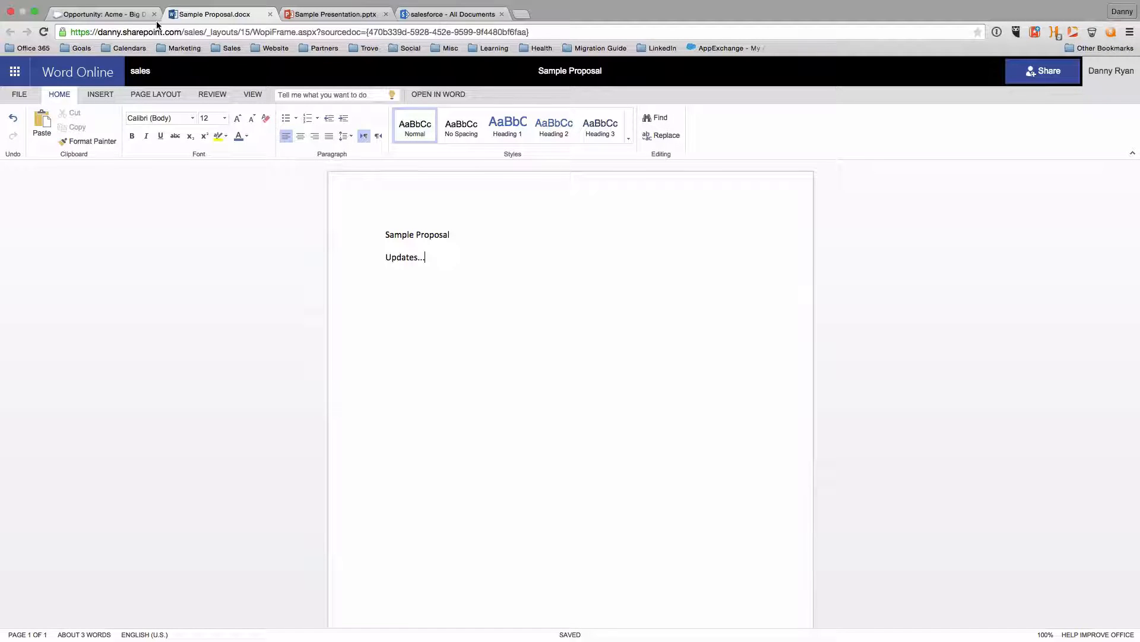
{"action": "left_click", "coordinate": [270, 14]}
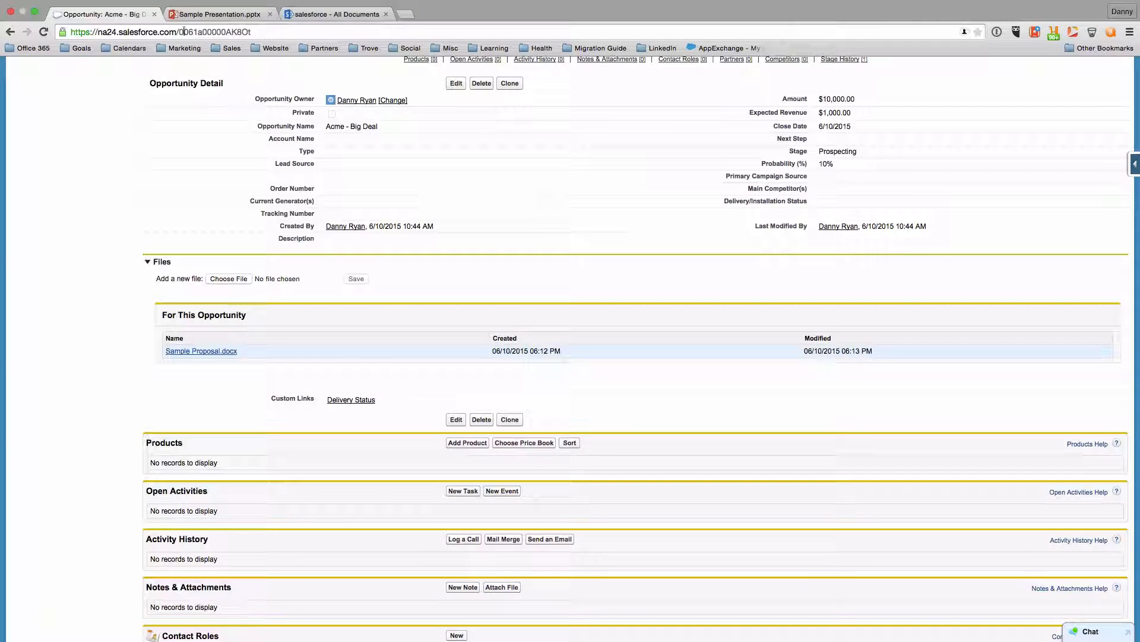
{"action": "left_click", "coordinate": [202, 351]}
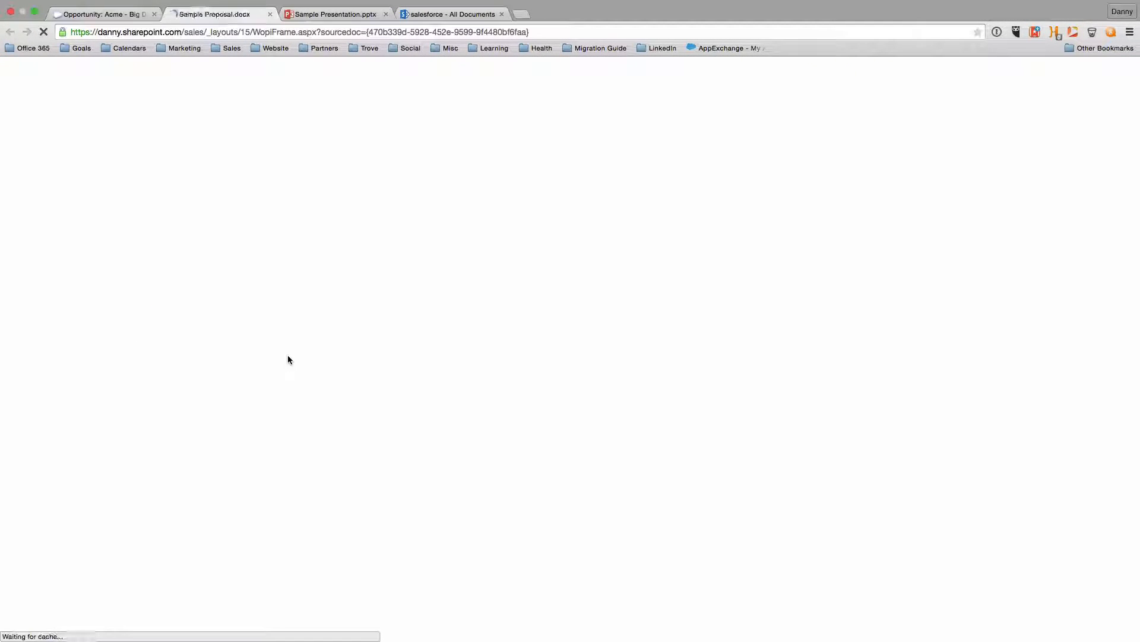
{"action": "key", "text": "ctrl+shift+Tab"}
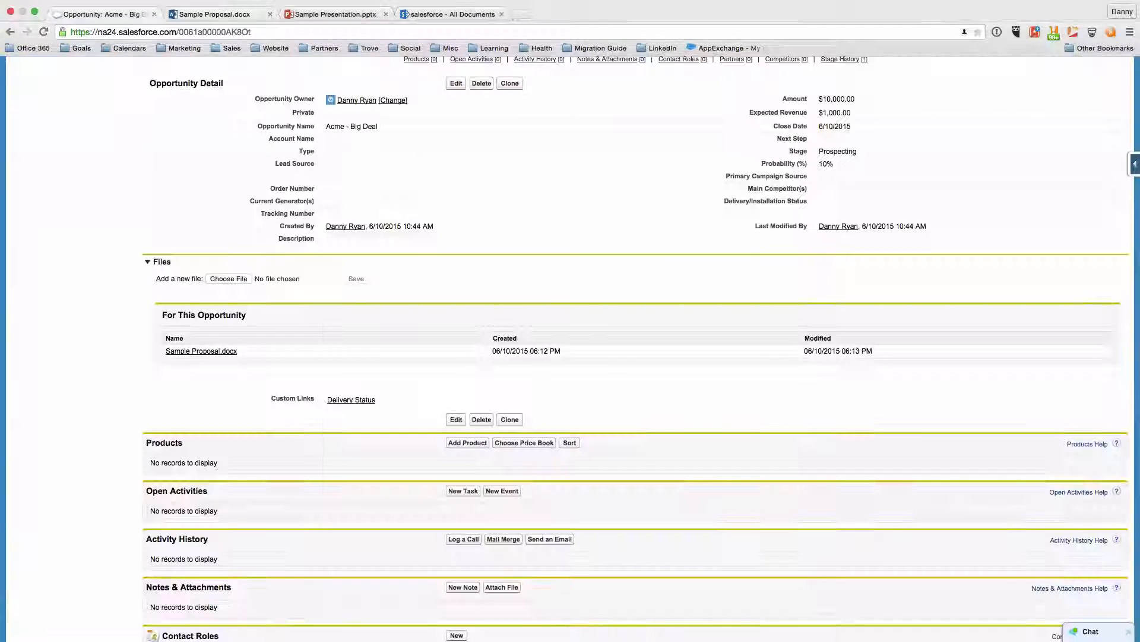
{"action": "left_click", "coordinate": [451, 13]}
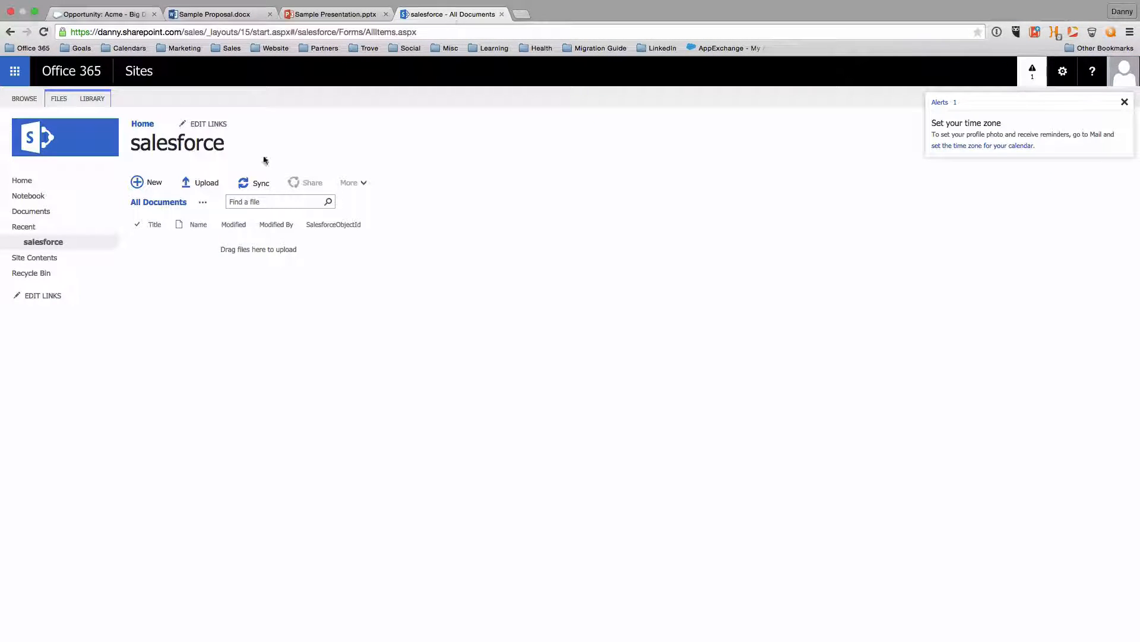
Reload the salesforce library, look inside the Acme folder, then open the Acme - Big Deal folder
{"action": "mouse_move", "coordinate": [36, 12]}
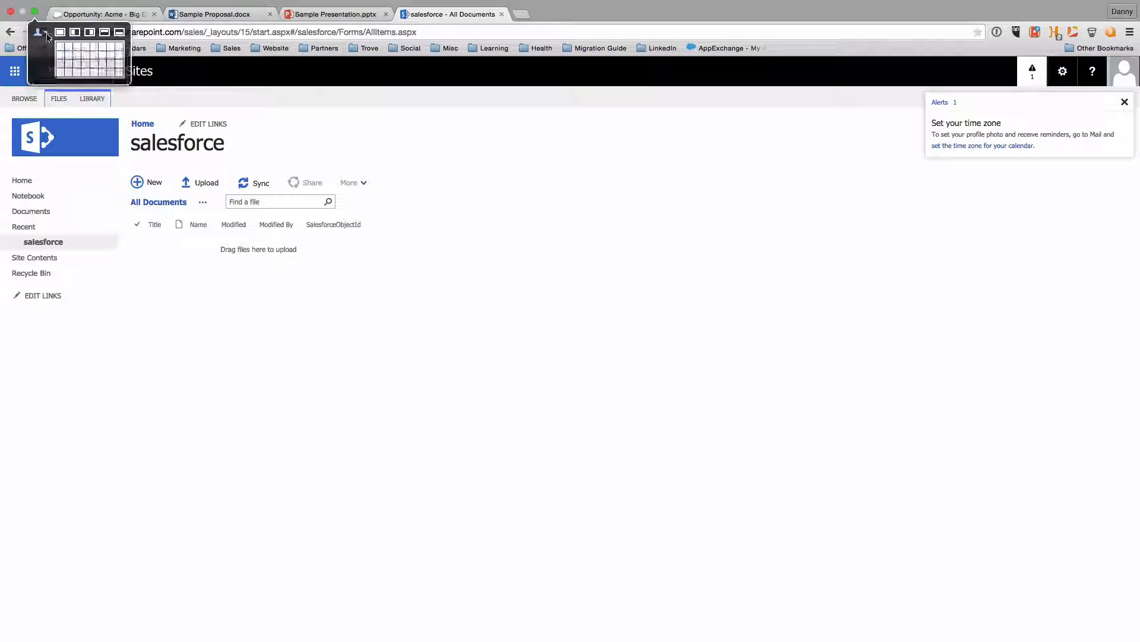
{"action": "left_click", "coordinate": [41, 33]}
{"action": "left_click", "coordinate": [79, 218]}
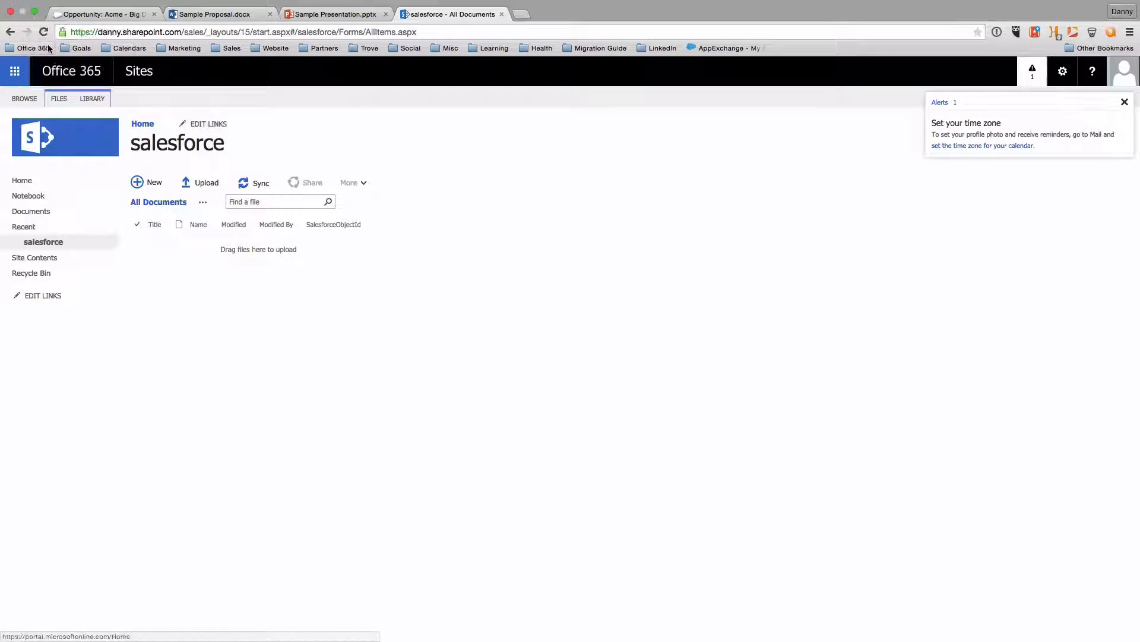
{"action": "left_click", "coordinate": [44, 32]}
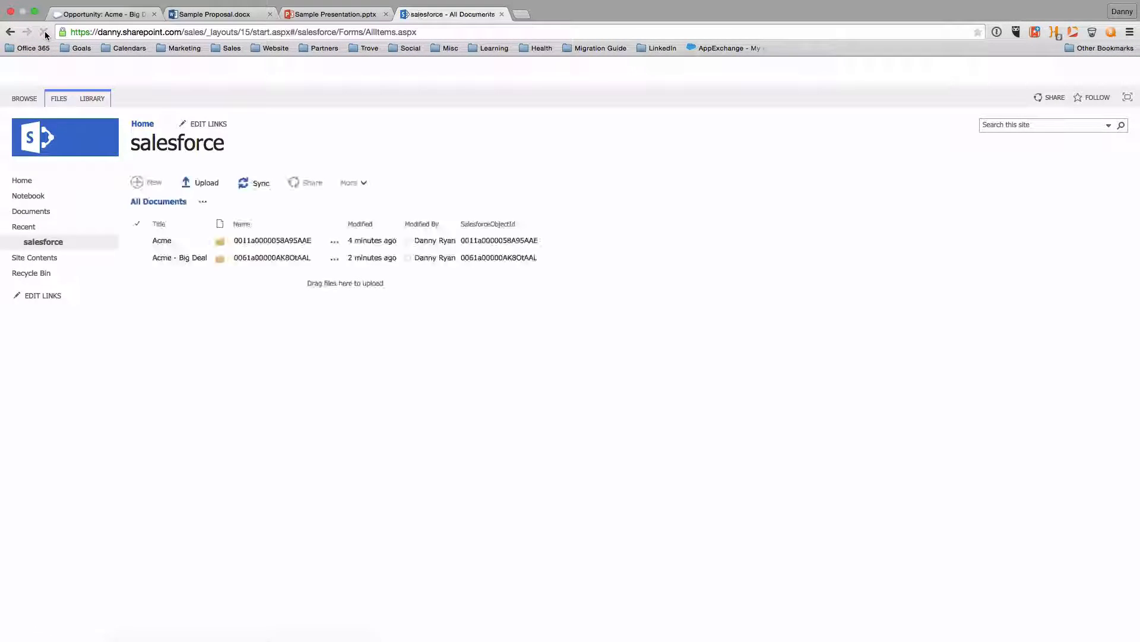
{"action": "left_click", "coordinate": [162, 240]}
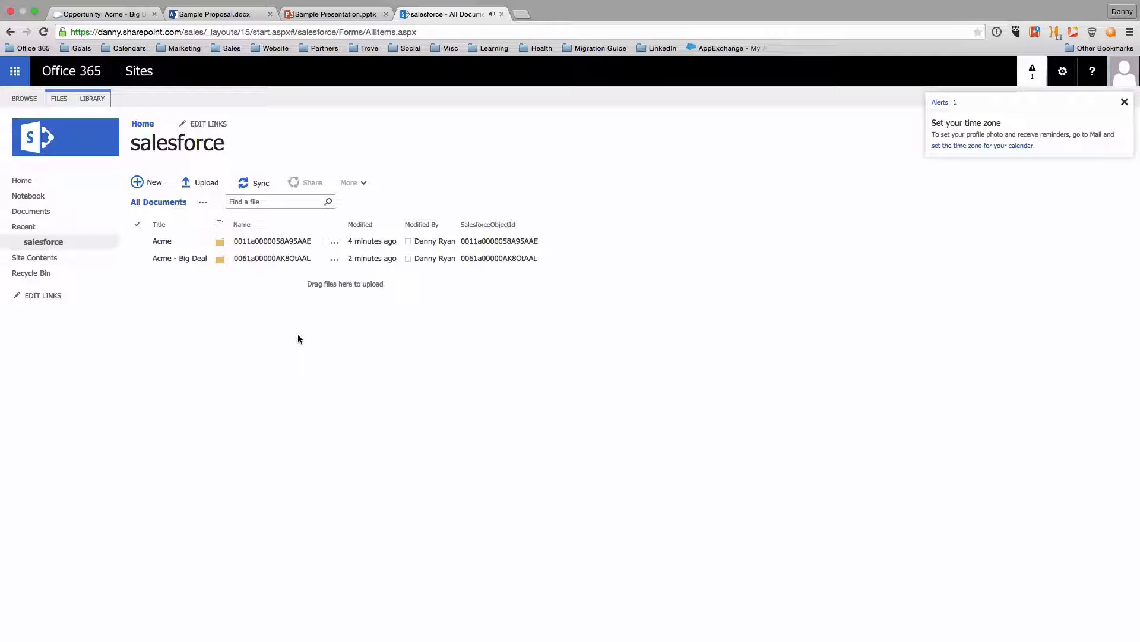
{"action": "left_click", "coordinate": [278, 241]}
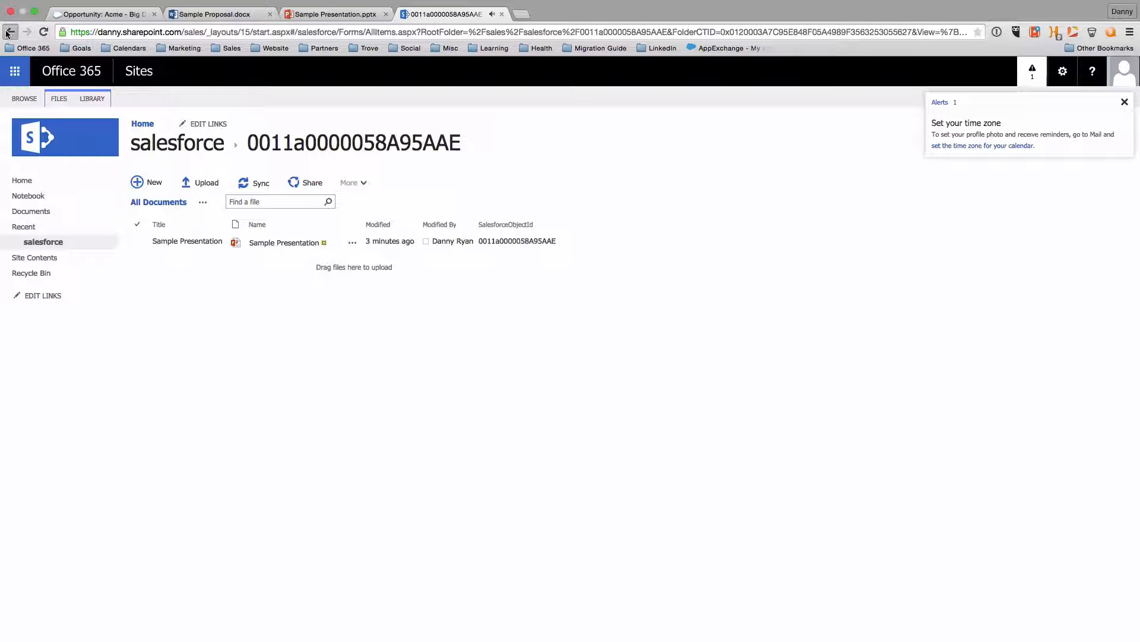
{"action": "left_click", "coordinate": [276, 257]}
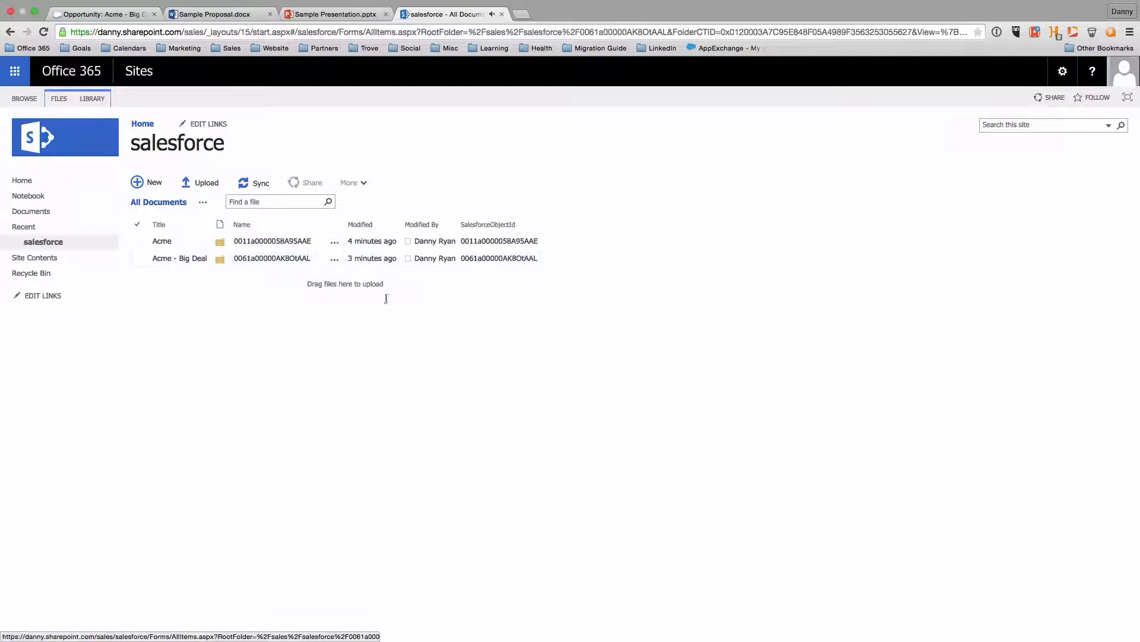